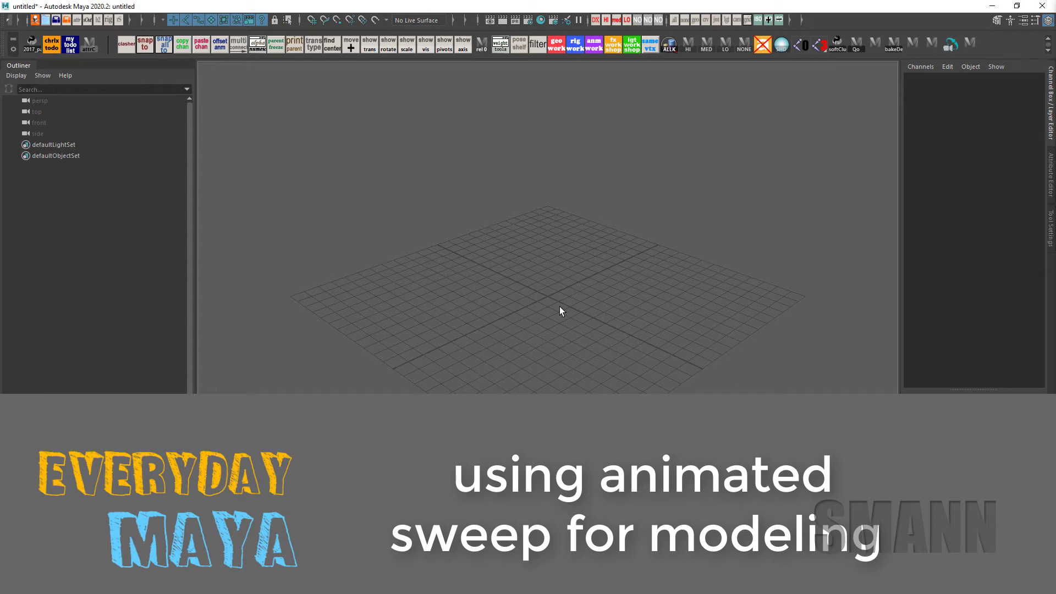
# Create a polygon cylinder at the origin and set its Z rotation to 90
pyautogui.press('space')
pyautogui.keyDown('shift'); pyautogui.moveTo(557, 190); pyautogui.dragTo(476, 199, button='right'); pyautogui.keyUp('shift')
pyautogui.keyDown('alt'); pyautogui.moveTo(531, 306); pyautogui.dragTo(630, 276); pyautogui.keyUp('alt')
pyautogui.press('e')
pyautogui.moveTo(599, 223); pyautogui.dragTo(639, 318)
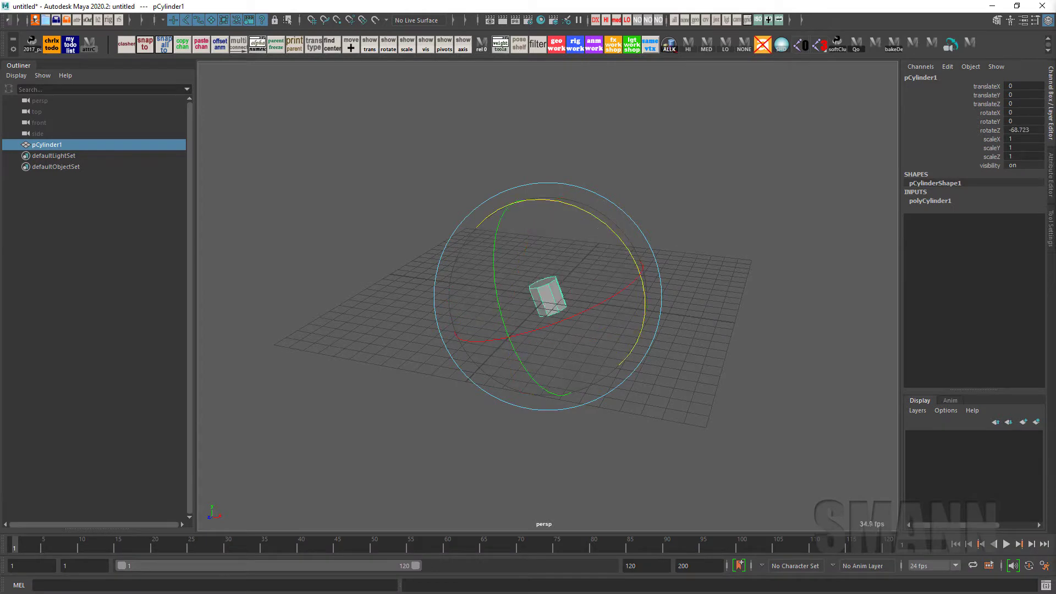
pyautogui.click(1030, 135)
pyautogui.hotkey('shift', 'Tab')
pyautogui.write('903')
pyautogui.press('Return')
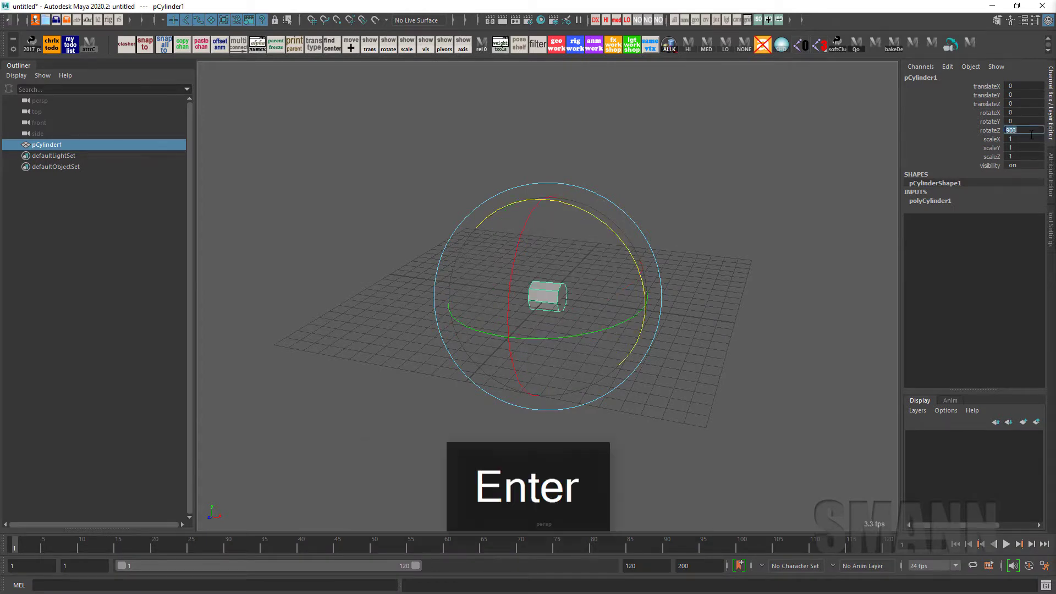
pyautogui.write('90')
pyautogui.press('Return')
pyautogui.keyDown('alt'); pyautogui.moveTo(705, 228); pyautogui.dragTo(700, 240); pyautogui.keyUp('alt')
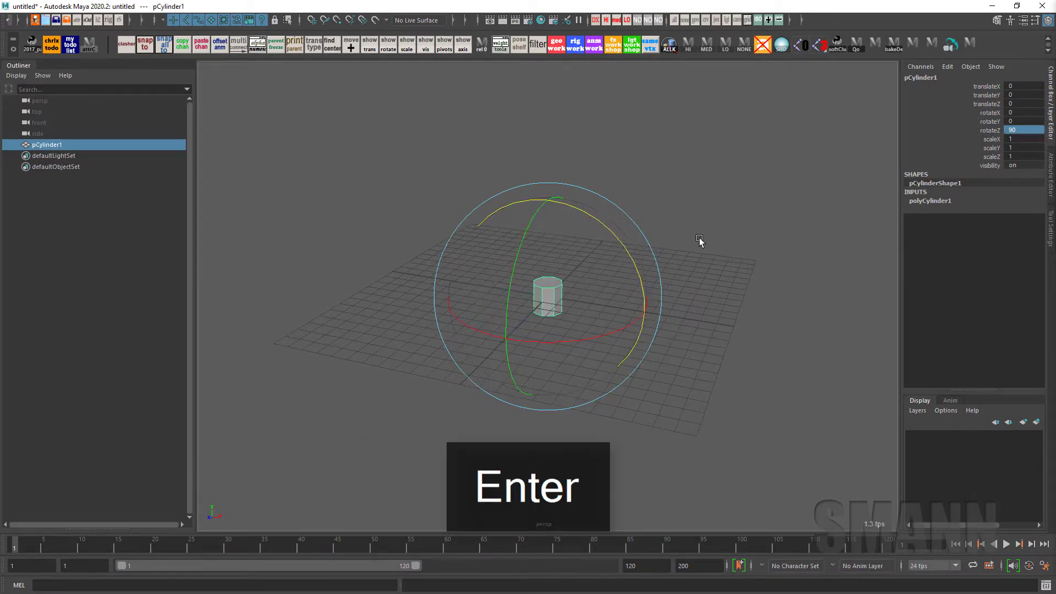
# Scale the cylinder along its length and uniformly into a tall, thick column
pyautogui.press('r')
pyautogui.moveTo(546, 279); pyautogui.dragTo(559, 153)
pyautogui.press('w')
pyautogui.press('r')
pyautogui.moveTo(550, 226); pyautogui.dragTo(611, 340)
pyautogui.press('w')
# Move the column straight up in the front view so its base rests on the grid
pyautogui.press('space')
pyautogui.press('space')
pyautogui.moveTo(544, 287); pyautogui.dragTo(563, 55)
# Freeze the column's transformations and delete its construction history
pyautogui.press('space')
pyautogui.press('space')
pyautogui.moveTo(647, 168); pyautogui.dragTo(642, 156)
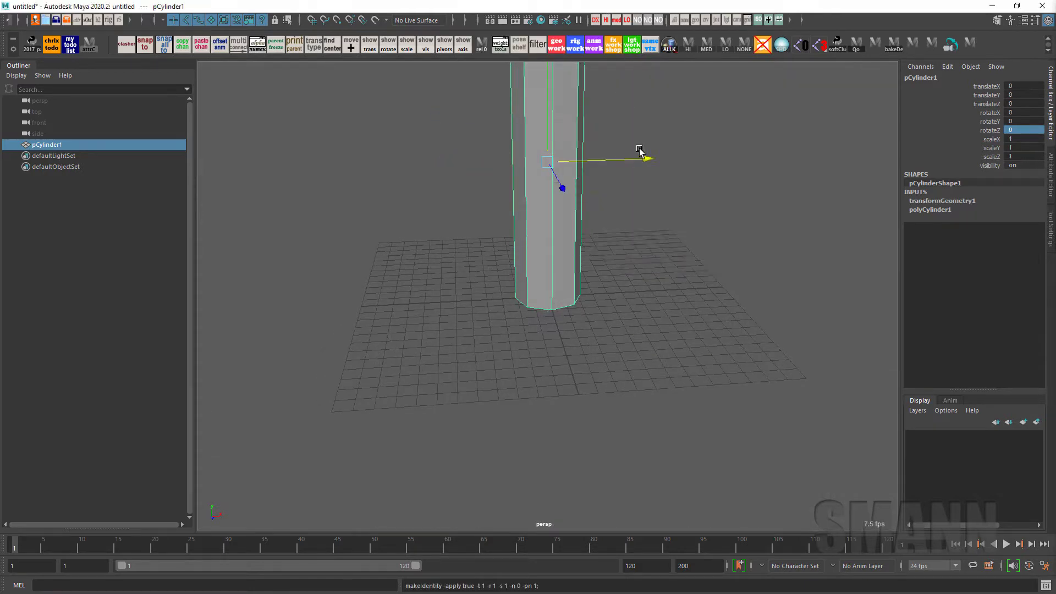
pyautogui.press('space')
pyautogui.moveTo(429, 134); pyautogui.dragTo(448, 224)
pyautogui.press('space')
pyautogui.keyDown('alt'); pyautogui.moveTo(648, 176); pyautogui.dragTo(634, 226, button='middle'); pyautogui.keyUp('alt')
pyautogui.keyDown('alt'); pyautogui.moveTo(634, 226); pyautogui.dragTo(678, 227); pyautogui.keyUp('alt')
pyautogui.click(624, 164)
# Create a polygon helix at the origin
pyautogui.press('space')
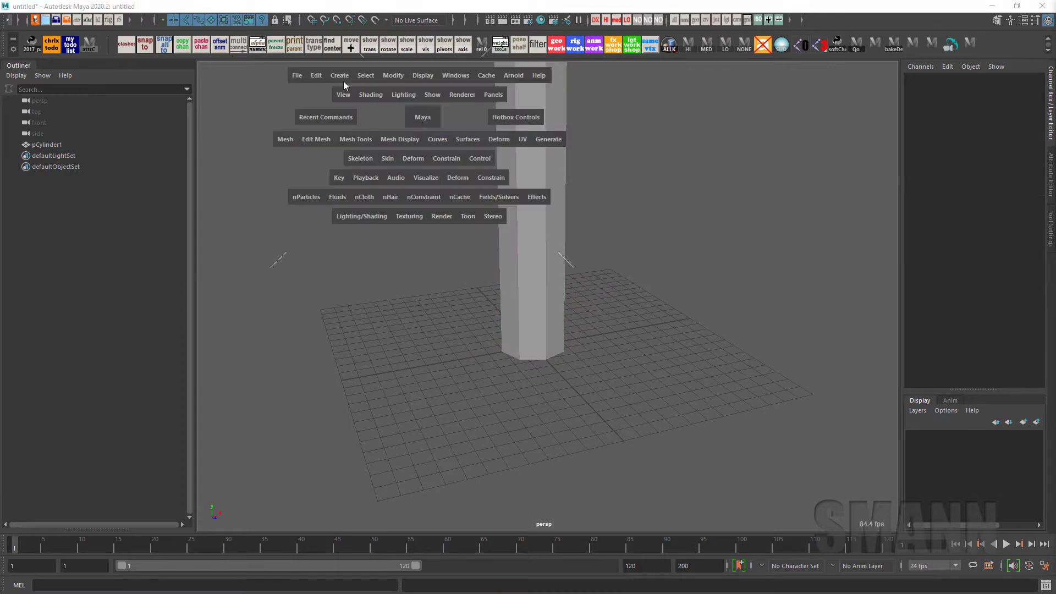
pyautogui.click(339, 75)
pyautogui.moveTo(593, 102)
pyautogui.keyDown('alt'); pyautogui.mouseDown(button='middle')
pyautogui.moveTo(556, 276)
pyautogui.moveTo(591, 114)
pyautogui.mouseUp(button='middle'); pyautogui.keyUp('alt')
pyautogui.press('space')
pyautogui.click(508, 158)
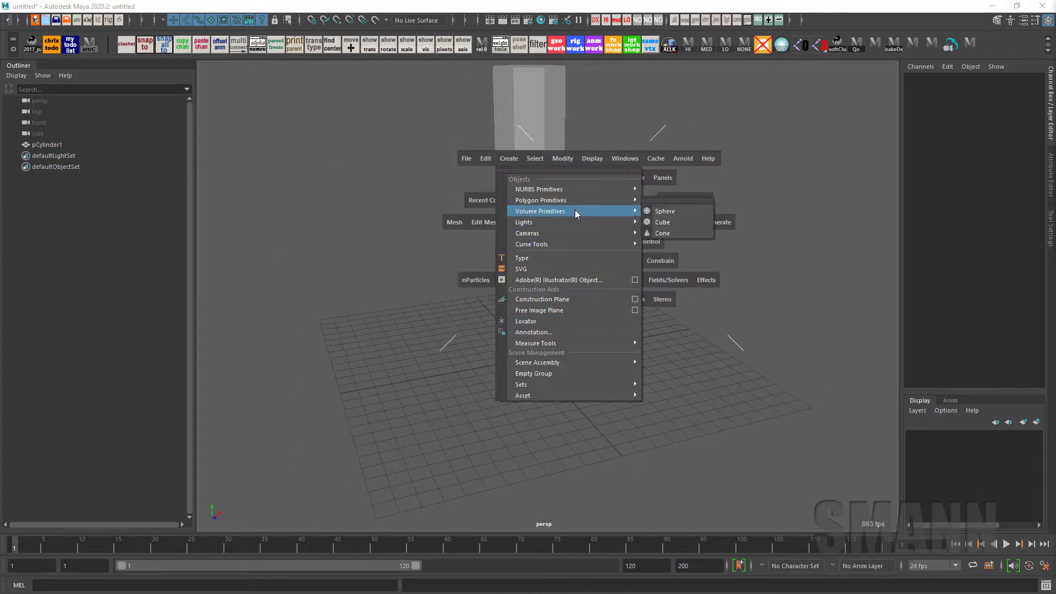
pyautogui.moveTo(566, 201)
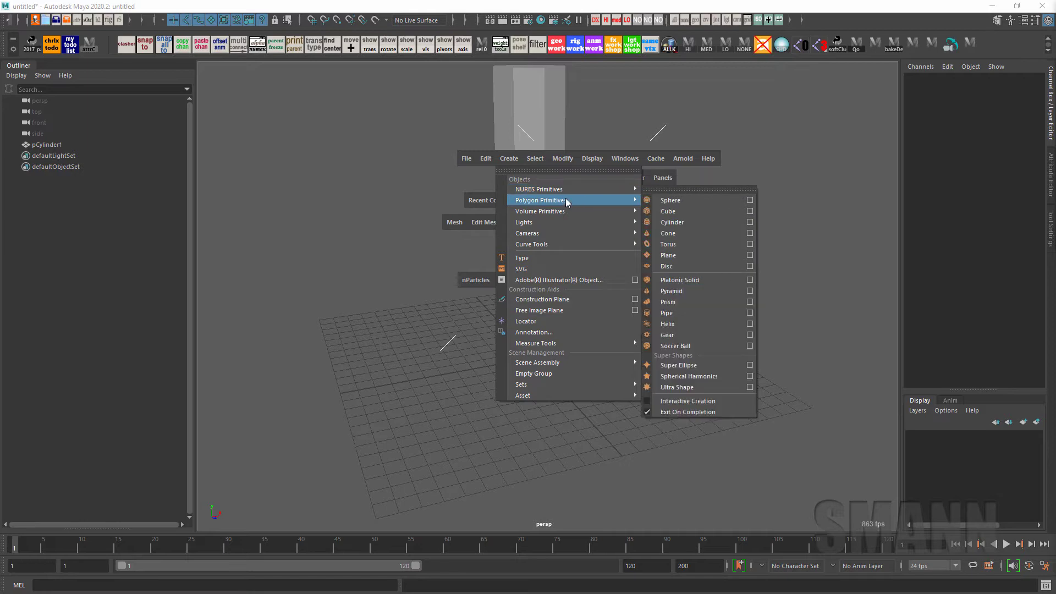
pyautogui.click(726, 324)
# In wireframe display, set the helix to 7.7 coils and a height of 16.7
pyautogui.press('space')
pyautogui.moveTo(657, 316); pyautogui.dragTo(629, 280)
pyautogui.press('space')
pyautogui.press('t')
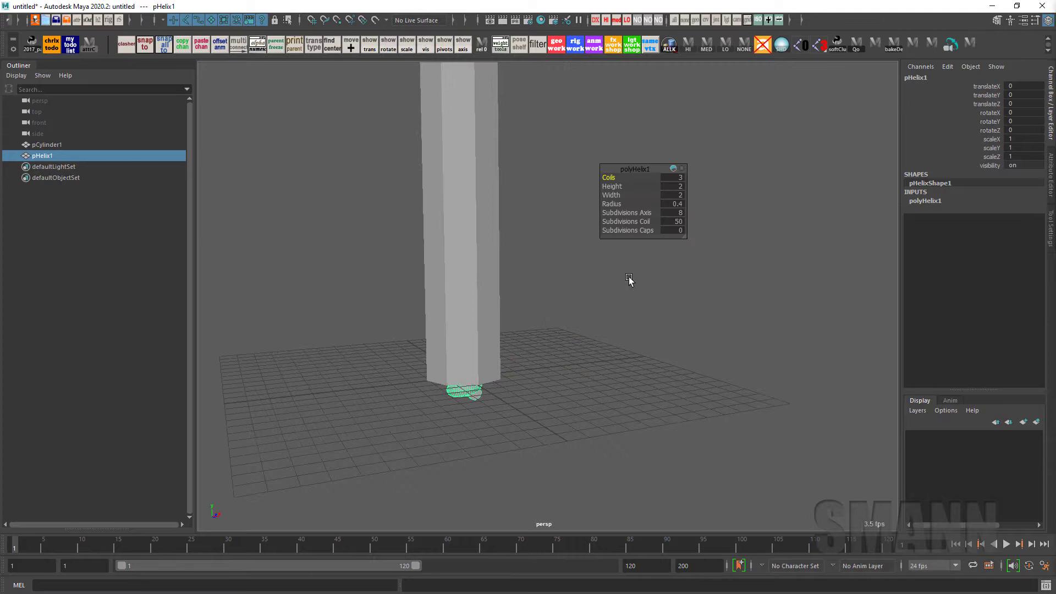
pyautogui.keyDown('alt'); pyautogui.moveTo(563, 333); pyautogui.dragTo(561, 319); pyautogui.keyUp('alt')
pyautogui.press('4')
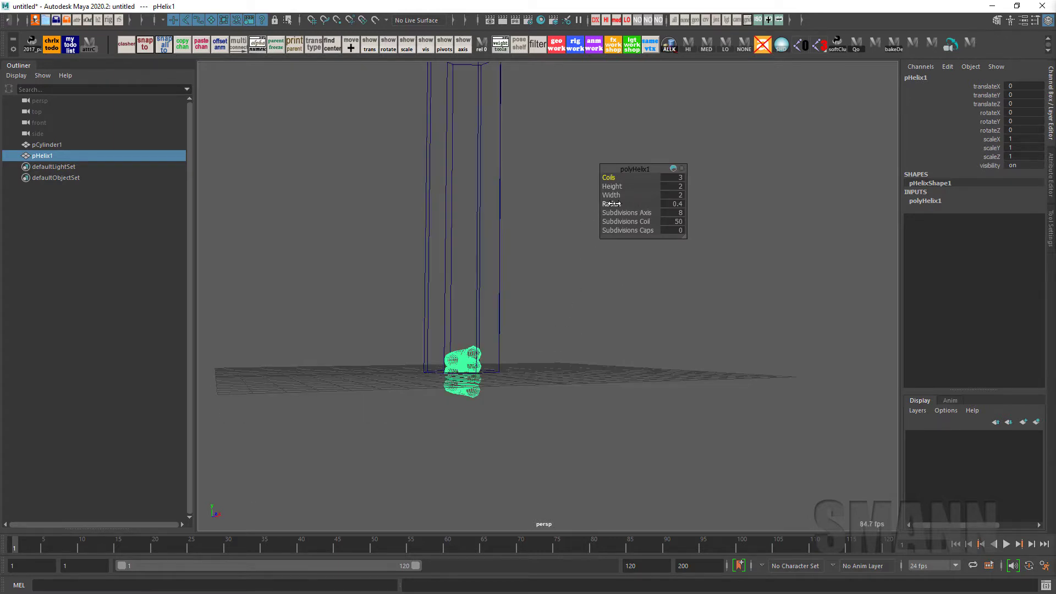
pyautogui.moveTo(613, 178); pyautogui.dragTo(633, 178)
pyautogui.keyDown('alt'); pyautogui.moveTo(637, 324); pyautogui.dragTo(642, 333); pyautogui.keyUp('alt')
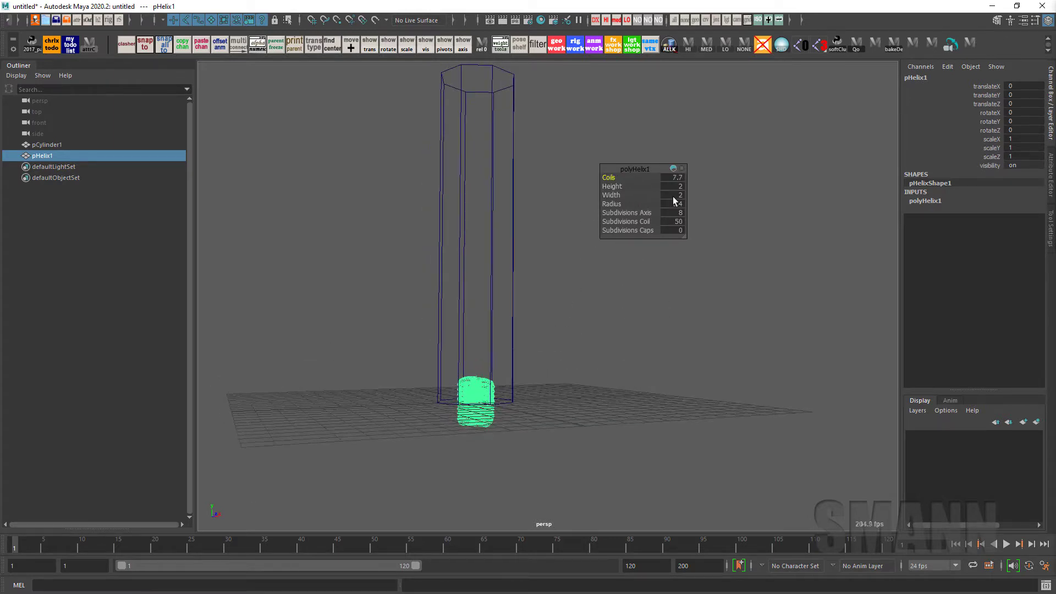
pyautogui.moveTo(616, 187); pyautogui.dragTo(691, 192)
pyautogui.keyDown('alt'); pyautogui.moveTo(596, 290); pyautogui.dragTo(583, 347); pyautogui.keyUp('alt')
# Move the helix up inside the column in the front view to a Y translation of 9.047
pyautogui.press('w')
pyautogui.press('space')
pyautogui.moveTo(546, 283); pyautogui.dragTo(546, 43)
pyautogui.keyDown('alt'); pyautogui.moveTo(592, 301); pyautogui.dragTo(601, 471, button='middle'); pyautogui.keyUp('alt')
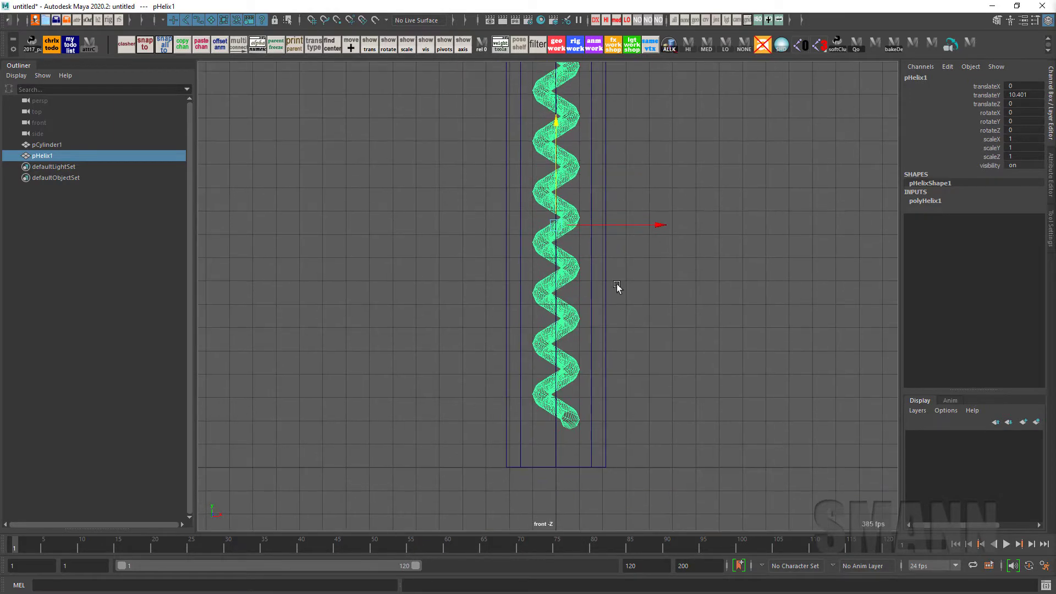
pyautogui.keyDown('alt'); pyautogui.moveTo(617, 286); pyautogui.dragTo(608, 284, button='right'); pyautogui.keyUp('alt')
pyautogui.keyDown('alt'); pyautogui.moveTo(609, 284); pyautogui.dragTo(598, 329, button='middle'); pyautogui.keyUp('alt')
pyautogui.moveTo(546, 242); pyautogui.dragTo(596, 269)
pyautogui.press('space')
# Set the helix's radius to 0.01 and its width to 4.5, comparing it with the column's outline from above
pyautogui.press('t')
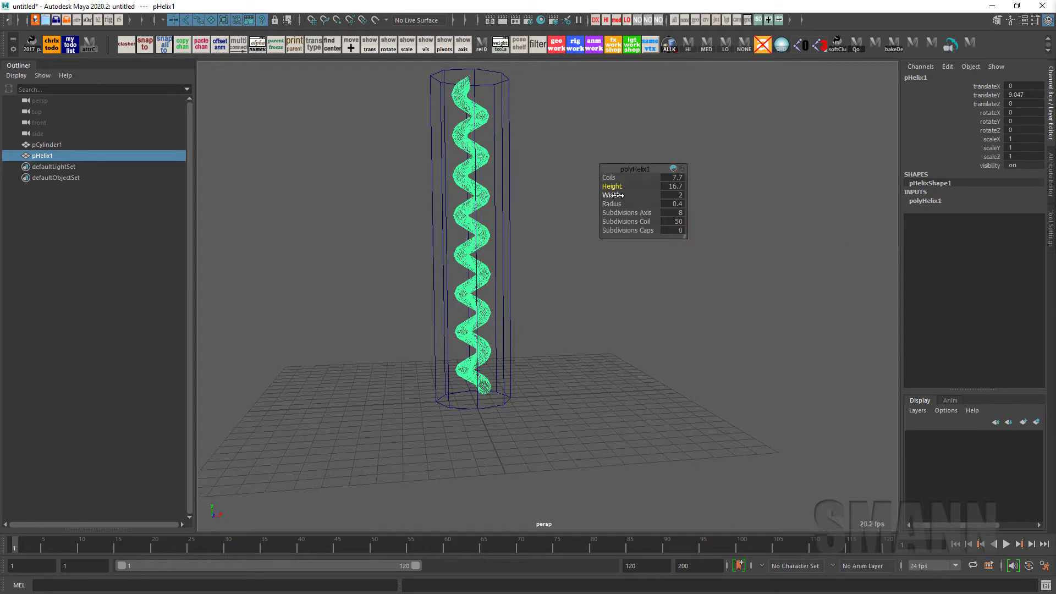
pyautogui.moveTo(615, 196); pyautogui.dragTo(632, 196)
pyautogui.press('space')
pyautogui.press('space')
pyautogui.press('space')
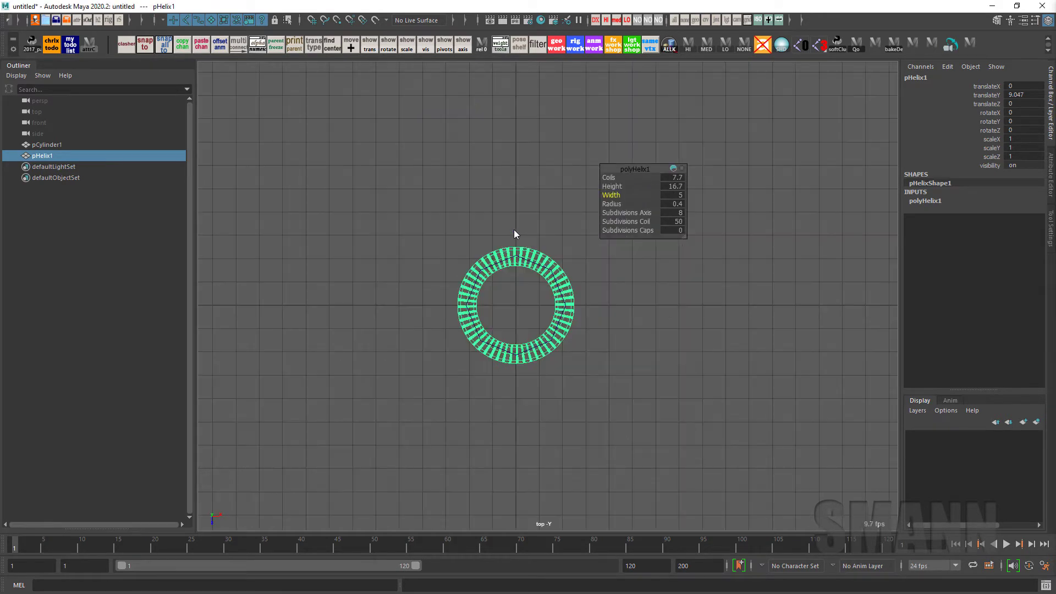
pyautogui.keyDown('alt'); pyautogui.moveTo(602, 279); pyautogui.dragTo(645, 331, button='right'); pyautogui.keyUp('alt')
pyautogui.keyDown('alt'); pyautogui.moveTo(644, 331); pyautogui.dragTo(619, 309, button='middle'); pyautogui.keyUp('alt')
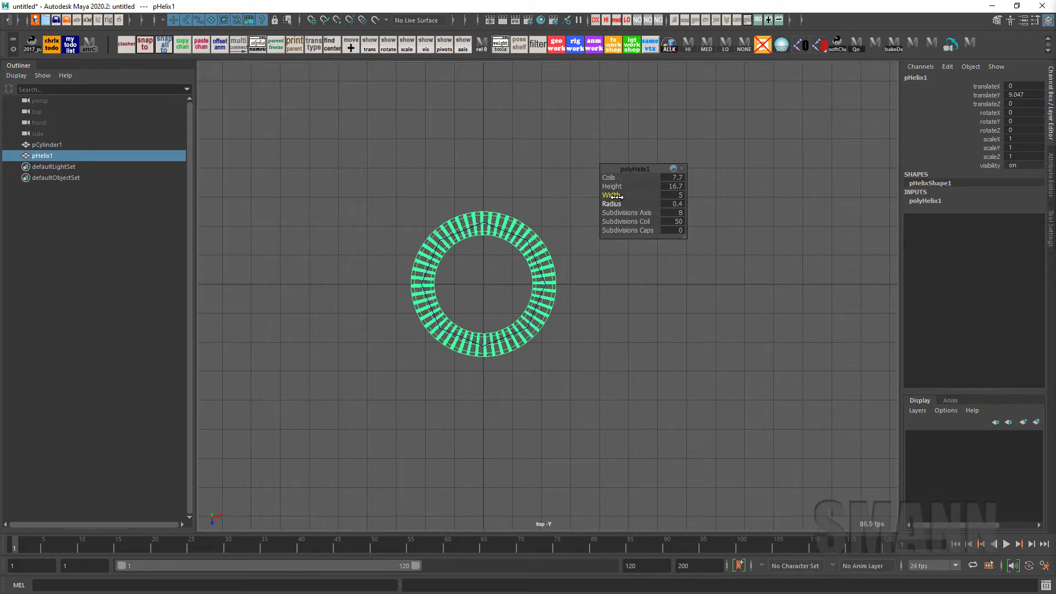
pyautogui.moveTo(614, 194); pyautogui.dragTo(609, 204)
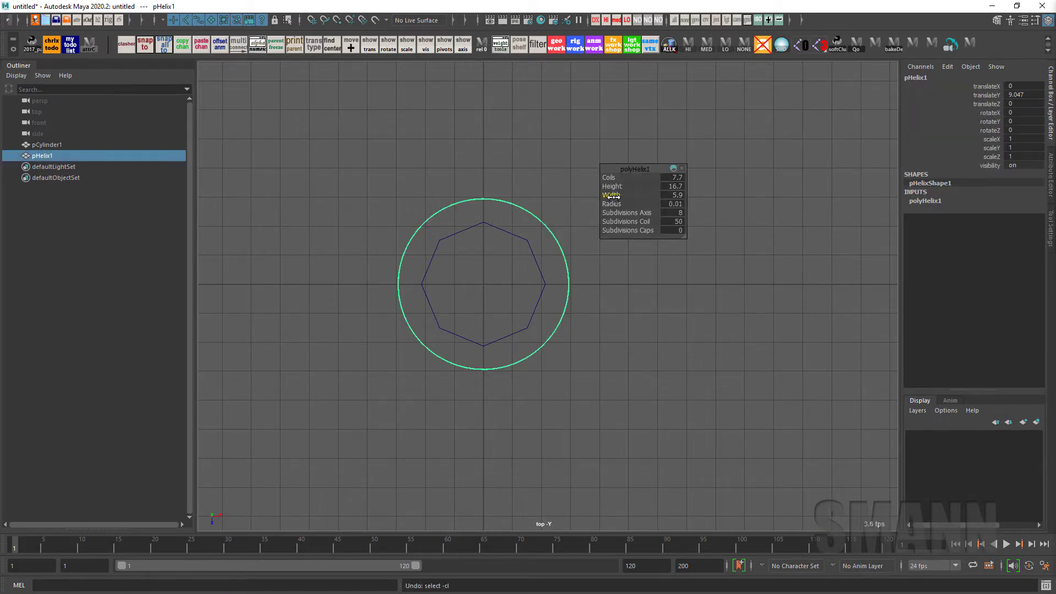
pyautogui.moveTo(612, 195); pyautogui.dragTo(606, 198)
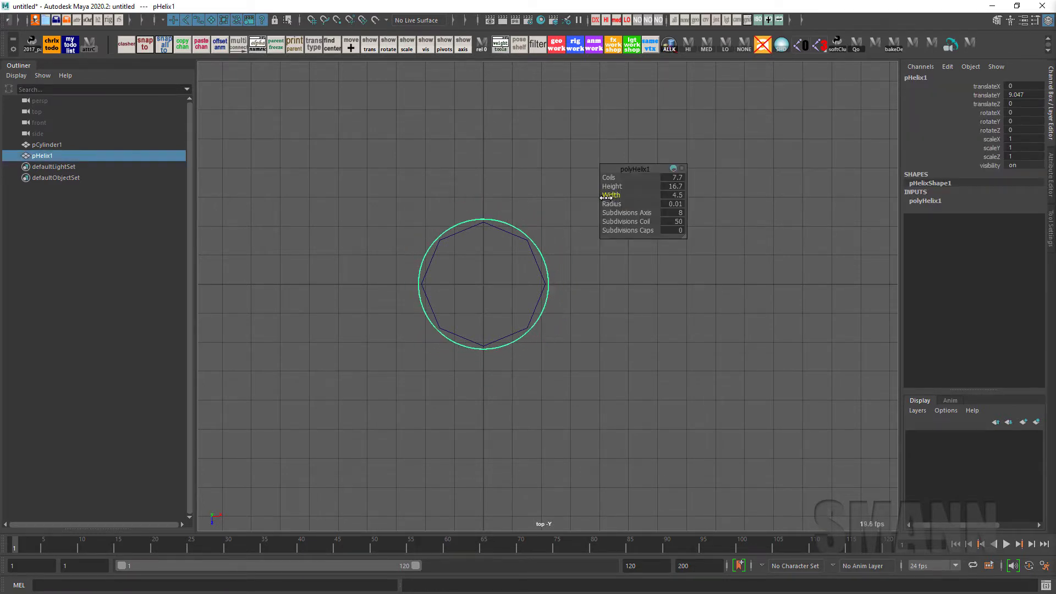
# Delete the cap faces of the column and return to object selection
pyautogui.click(474, 190)
pyautogui.moveTo(498, 275); pyautogui.dragTo(497, 280)
pyautogui.moveTo(610, 223); pyautogui.dragTo(581, 313, button='right')
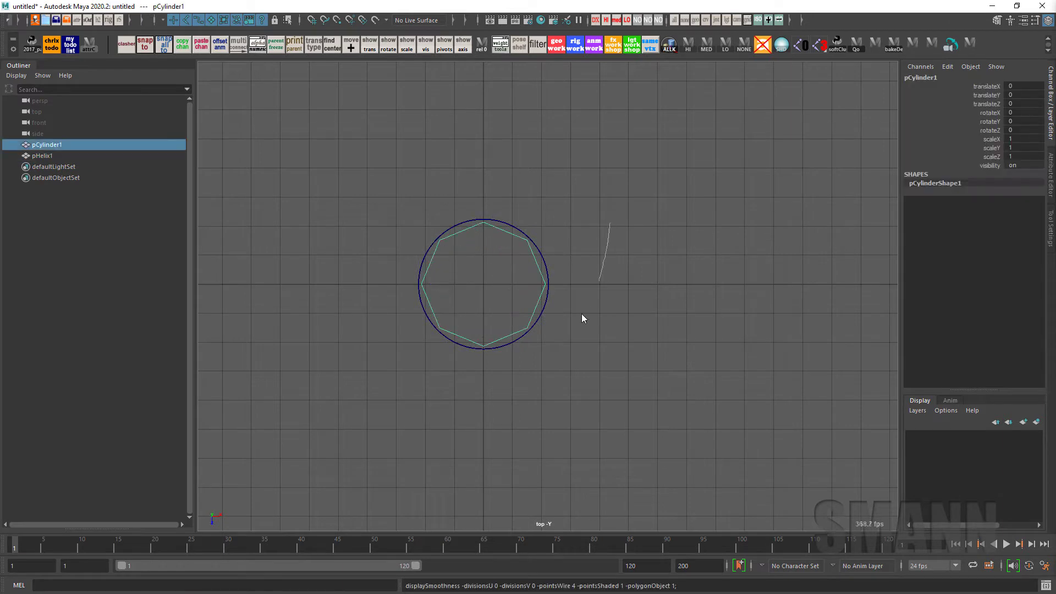
pyautogui.moveTo(495, 275); pyautogui.dragTo(487, 302)
pyautogui.press('Delete')
pyautogui.press('F8')
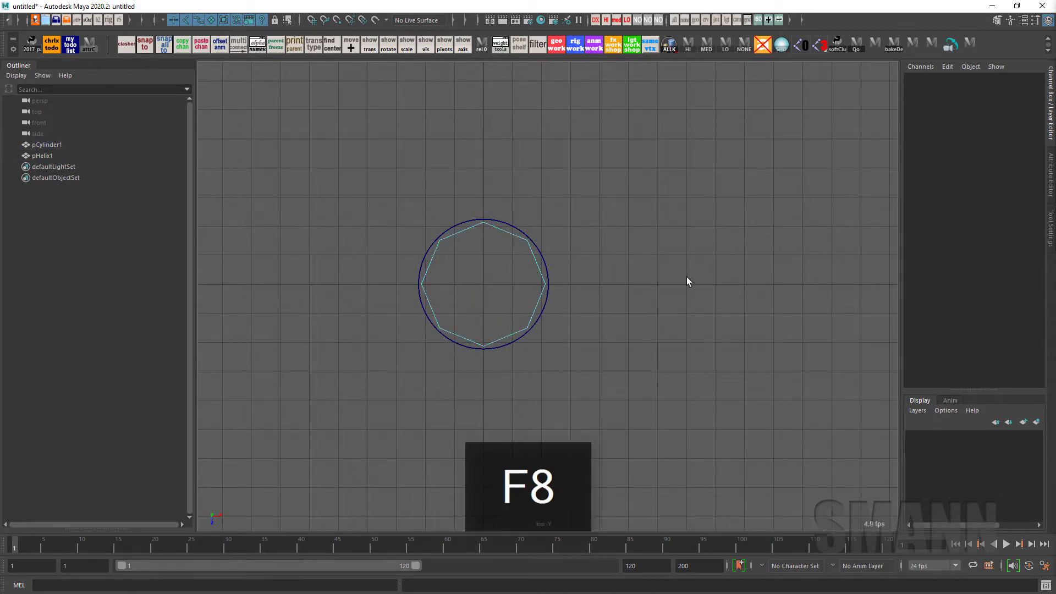
# Turn on smooth mesh preview for the column and the helix
pyautogui.moveTo(725, 246); pyautogui.dragTo(450, 285)
pyautogui.press('3')
pyautogui.click(653, 298)
# Set the helix's width to 4 to match the smoothed column's outline
pyautogui.click(516, 226)
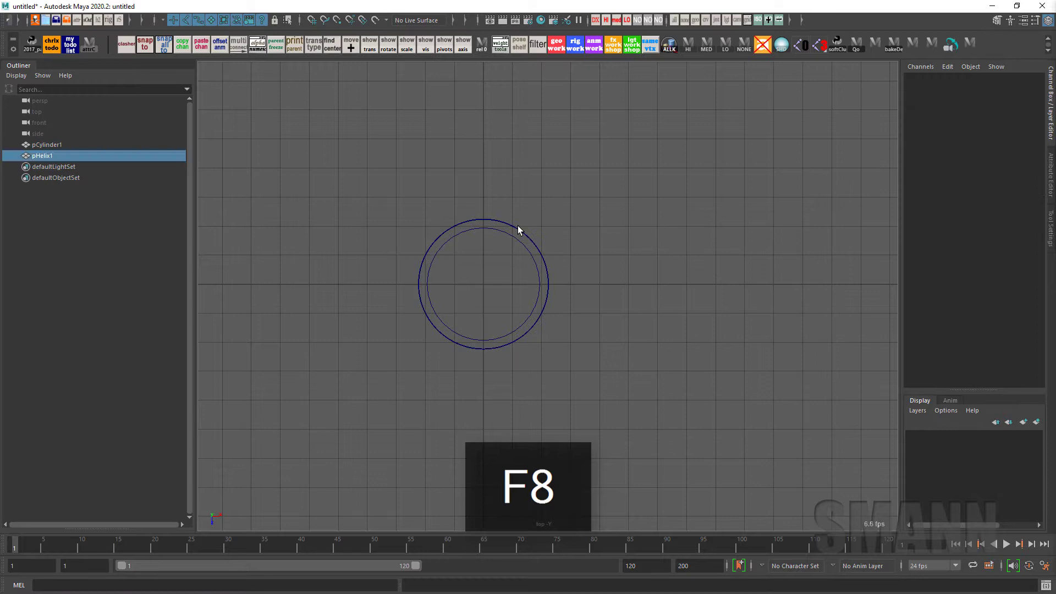
pyautogui.hotkey('ctrl', 'a')
pyautogui.hotkey('ctrl', 'a')
pyautogui.press('t')
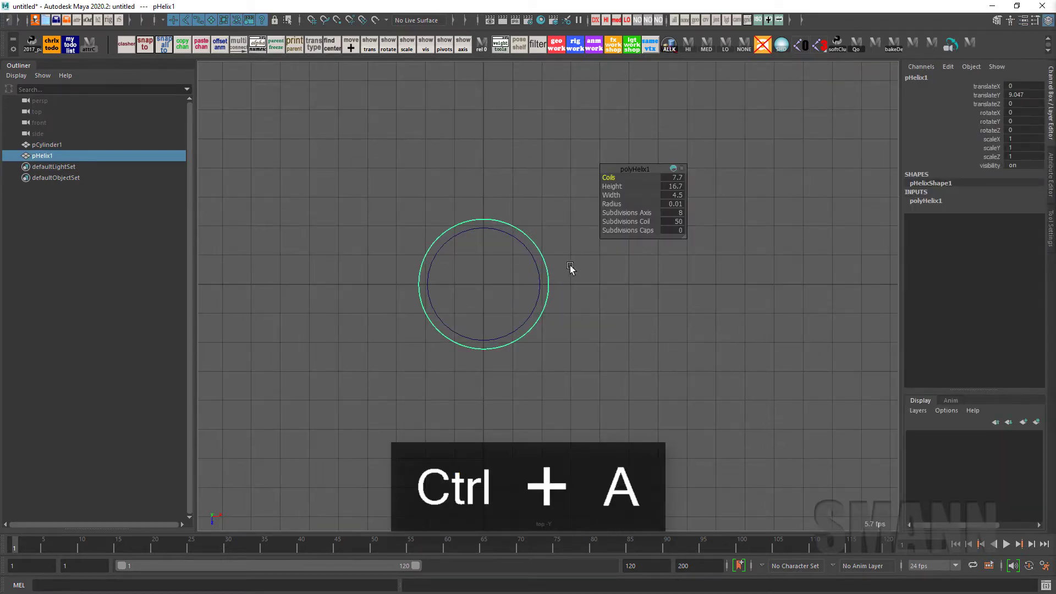
pyautogui.scroll(1, 570, 266)
pyautogui.moveTo(619, 195); pyautogui.dragTo(615, 195)
# Set the helix's radius to 0.41 in the perspective view
pyautogui.press('space')
pyautogui.click(584, 201)
pyautogui.keyDown('alt'); pyautogui.moveTo(586, 245); pyautogui.dragTo(556, 246); pyautogui.keyUp('alt')
pyautogui.keyDown('alt'); pyautogui.moveTo(556, 245); pyautogui.dragTo(550, 303, button='middle'); pyautogui.keyUp('alt')
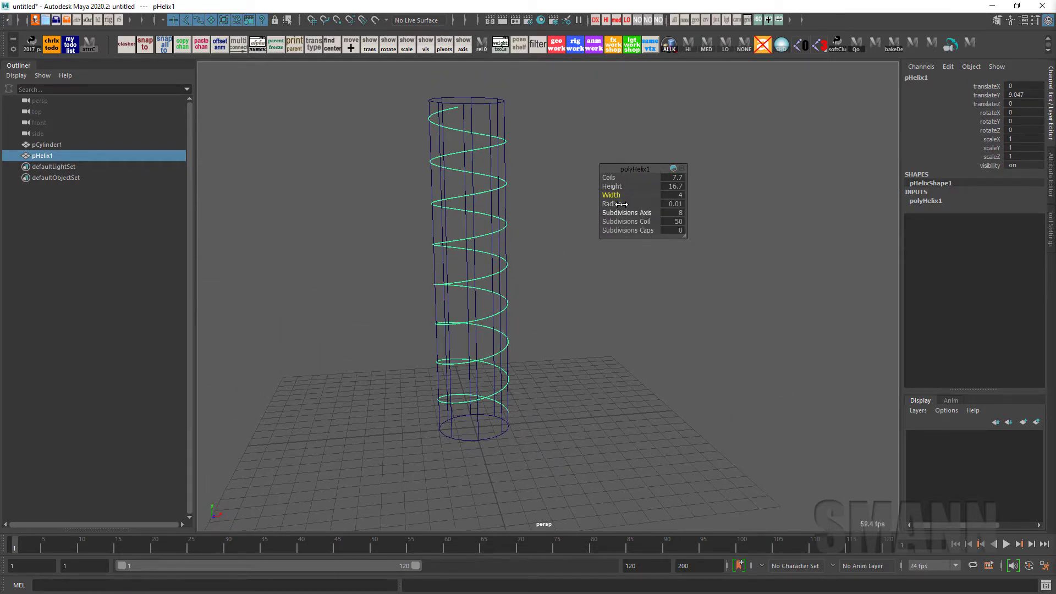
pyautogui.moveTo(606, 206); pyautogui.dragTo(612, 207)
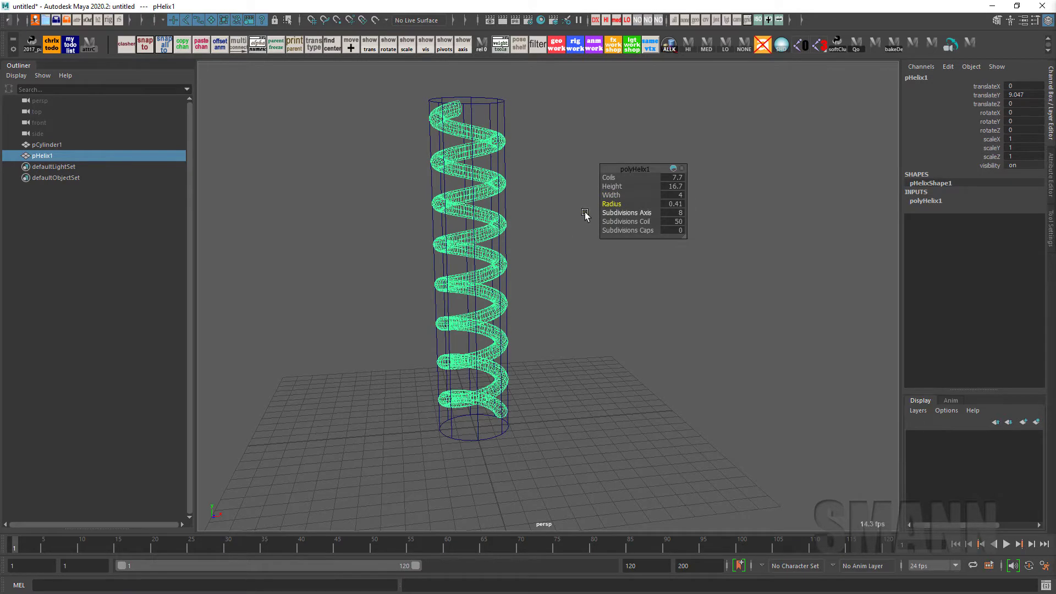
# Set the helix's width to 5.5 in the top view and deselect it
pyautogui.keyDown('alt'); pyautogui.moveTo(556, 246); pyautogui.dragTo(545, 286); pyautogui.keyUp('alt')
pyautogui.press('space')
pyautogui.click(557, 297)
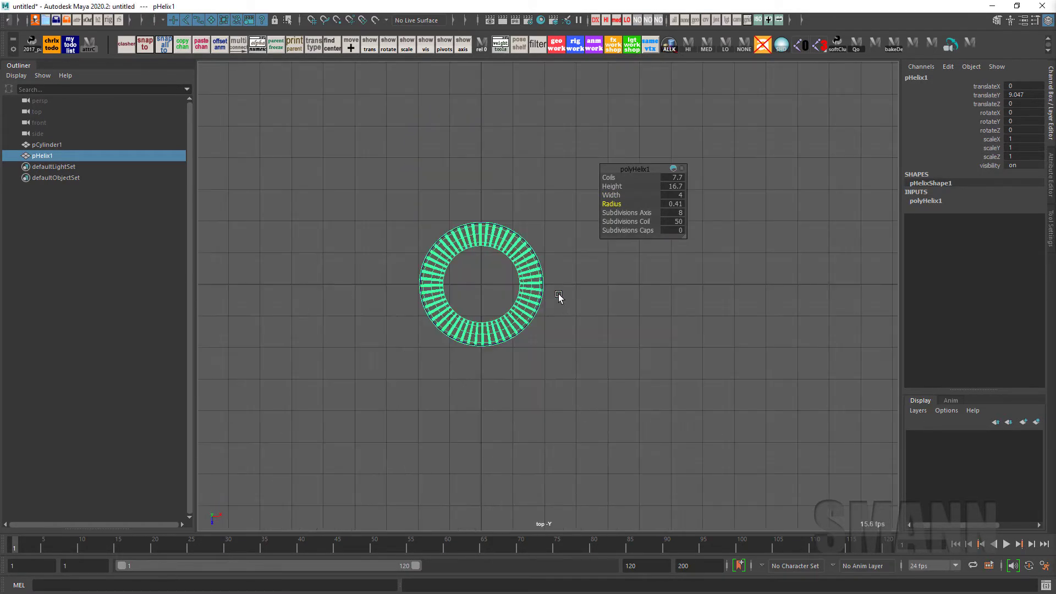
pyautogui.keyDown('alt'); pyautogui.moveTo(506, 302); pyautogui.dragTo(640, 356, button='right'); pyautogui.keyUp('alt')
pyautogui.moveTo(614, 195); pyautogui.dragTo(571, 229)
pyautogui.click(571, 229)
# Show the models shaded with X-ray and select the lengthwise edge loop along the helix's inner side
pyautogui.keyDown('alt'); pyautogui.moveTo(475, 168); pyautogui.dragTo(658, 212, button='right'); pyautogui.keyUp('alt')
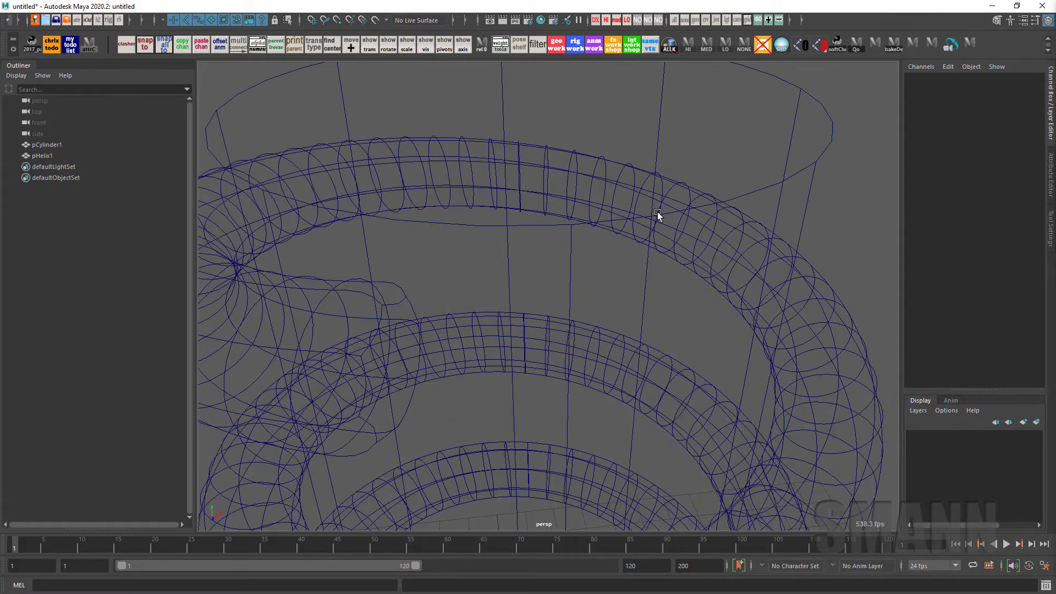
pyautogui.press('5')
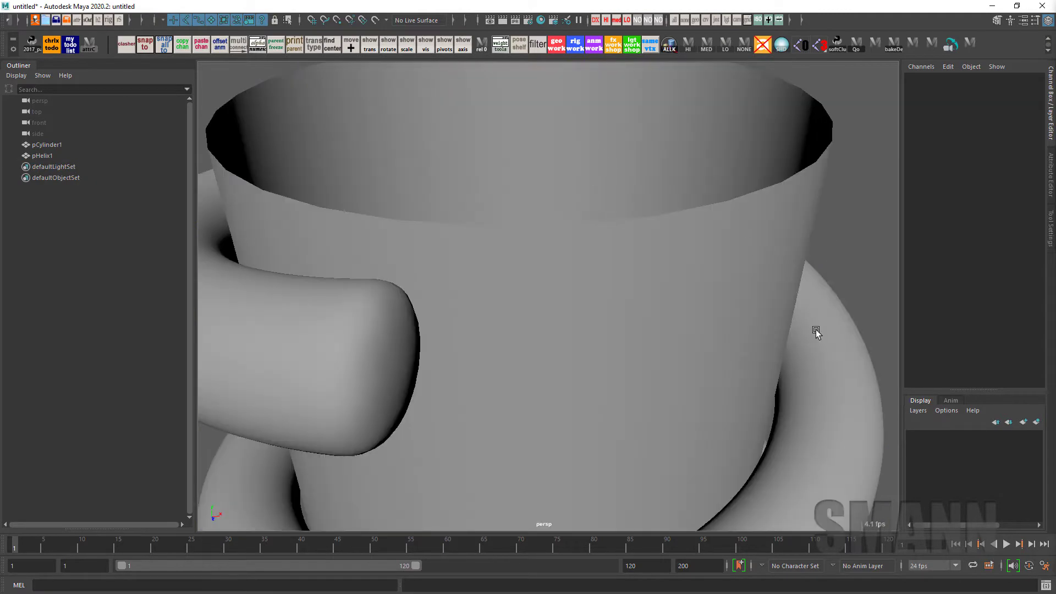
pyautogui.click(816, 329)
pyautogui.keyDown('alt'); pyautogui.moveTo(695, 360); pyautogui.dragTo(425, 314, button='right'); pyautogui.keyUp('alt')
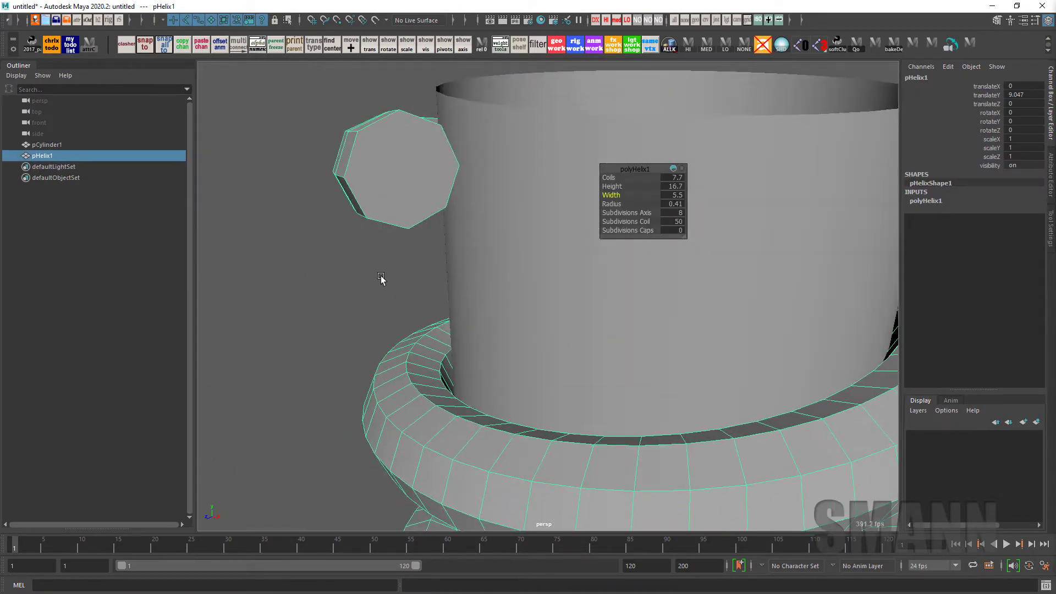
pyautogui.press('F10')
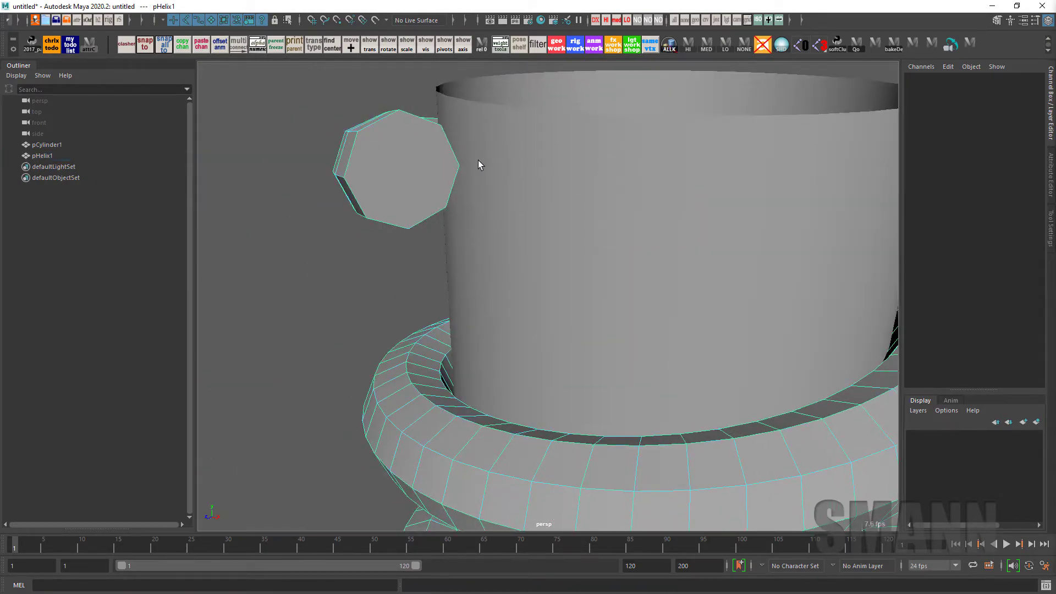
pyautogui.hotkey('alt', 'x')
pyautogui.keyDown('alt'); pyautogui.moveTo(458, 173); pyautogui.dragTo(475, 179); pyautogui.keyUp('alt')
pyautogui.keyDown('alt'); pyautogui.moveTo(475, 179); pyautogui.dragTo(534, 176, button='right'); pyautogui.keyUp('alt')
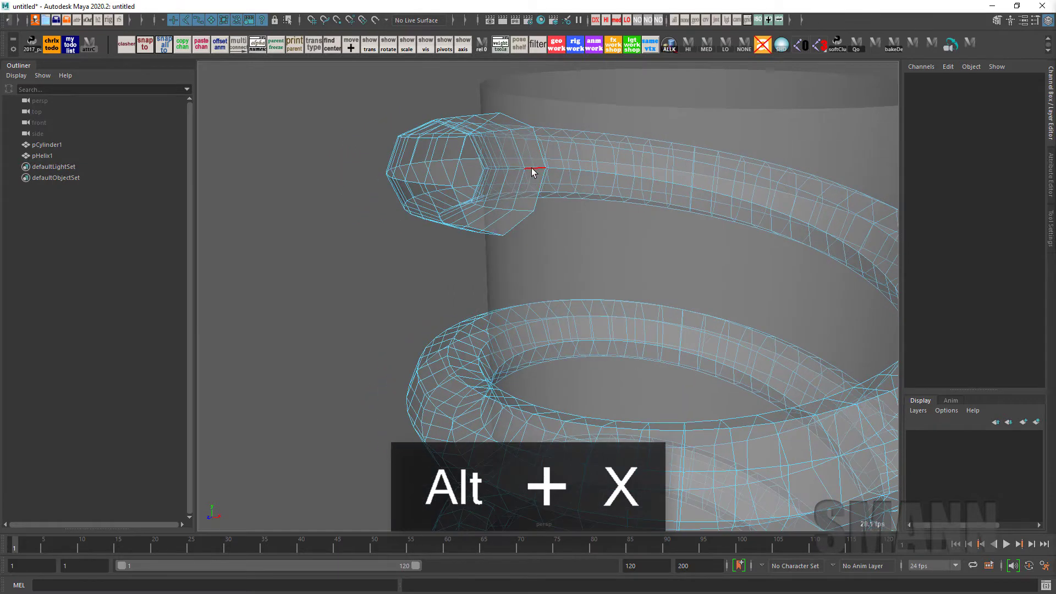
pyautogui.doubleClick(532, 168)
# Convert the selected helix edge loop to a curve with Polygon Edges to Curve
pyautogui.keyDown('alt'); pyautogui.moveTo(532, 169); pyautogui.dragTo(592, 181); pyautogui.keyUp('alt')
pyautogui.press('space')
pyautogui.click(542, 86)
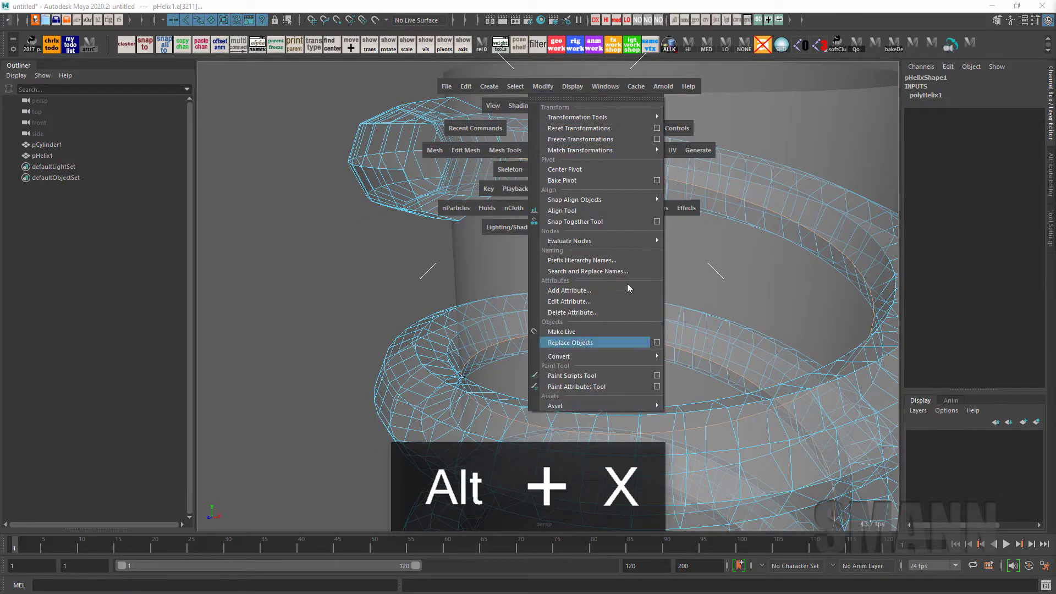
pyautogui.moveTo(625, 357)
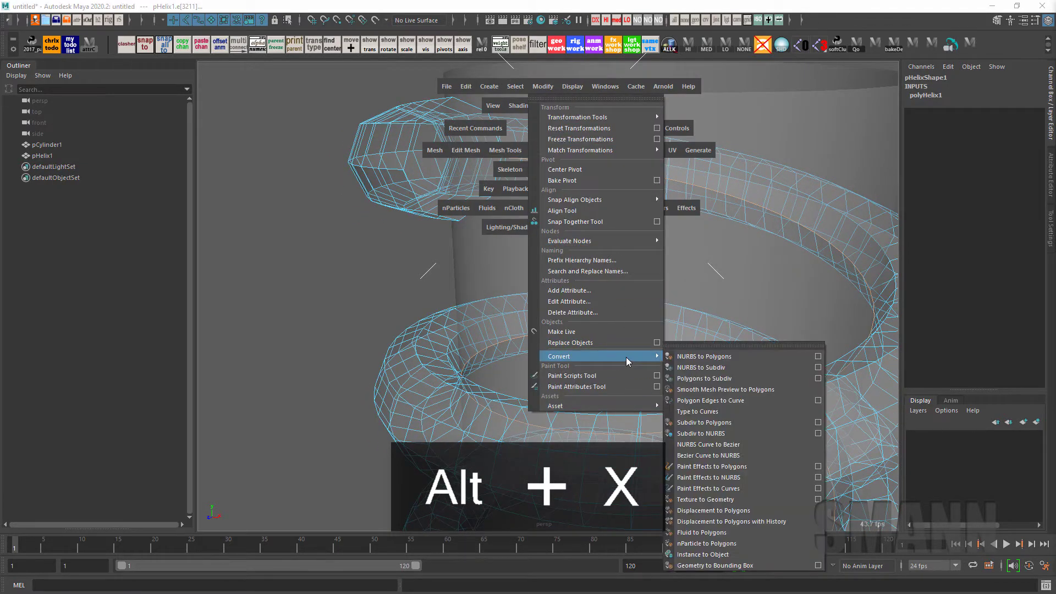
pyautogui.click(748, 400)
# Hide the polygon helix
pyautogui.scroll(-5, 787, 353)
pyautogui.click(419, 232)
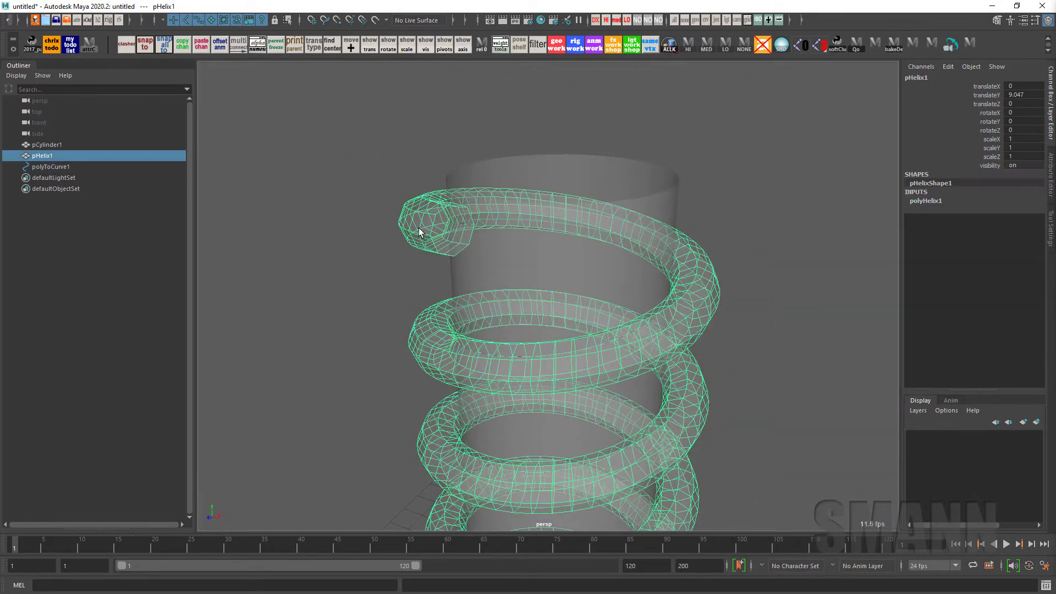
pyautogui.hotkey('ctrl', 'h')
# Select only the spiral curve and delete its construction history
pyautogui.moveTo(487, 206); pyautogui.dragTo(571, 275)
pyautogui.keyDown('ctrl'); pyautogui.click(572, 275); pyautogui.keyUp('ctrl')
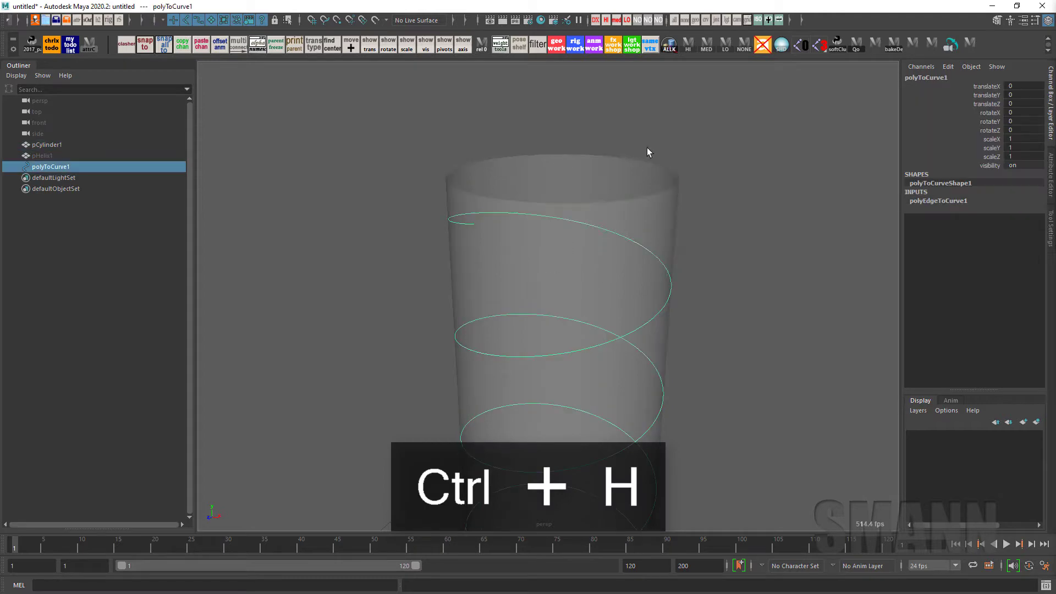
pyautogui.press('space')
pyautogui.moveTo(474, 131); pyautogui.dragTo(467, 184)
# Switch to the front view at the column's lower end and deselect the spiral curve
pyautogui.keyDown('alt'); pyautogui.moveTo(665, 197); pyautogui.dragTo(712, 288); pyautogui.keyUp('alt')
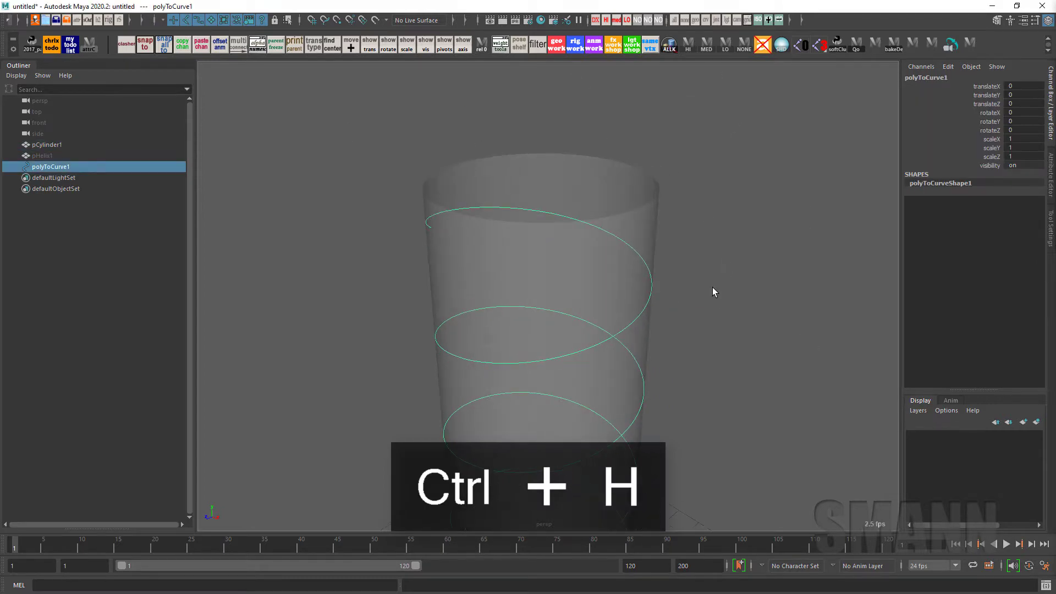
pyautogui.keyDown('alt'); pyautogui.moveTo(712, 288); pyautogui.dragTo(579, 230, button='right'); pyautogui.keyUp('alt')
pyautogui.keyDown('alt'); pyautogui.moveTo(578, 230); pyautogui.dragTo(604, 181); pyautogui.keyUp('alt')
pyautogui.keyDown('alt'); pyautogui.moveTo(540, 380); pyautogui.dragTo(585, 311, button='middle'); pyautogui.keyUp('alt')
pyautogui.press('space')
pyautogui.moveTo(584, 311); pyautogui.dragTo(594, 332)
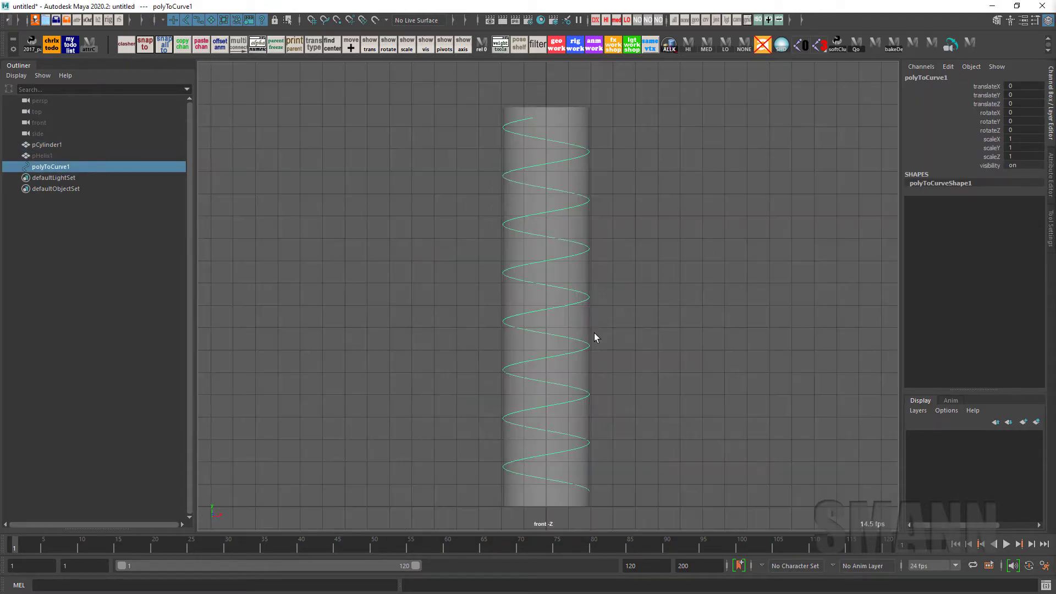
pyautogui.keyDown('alt'); pyautogui.moveTo(594, 332); pyautogui.dragTo(570, 206, button='middle'); pyautogui.keyUp('alt')
pyautogui.keyDown('ctrl'); pyautogui.keyDown('alt'); pyautogui.moveTo(456, 262); pyautogui.dragTo(615, 434); pyautogui.keyUp('alt'); pyautogui.keyUp('ctrl')
pyautogui.keyDown('alt'); pyautogui.moveTo(636, 411); pyautogui.dragTo(641, 412, button='middle'); pyautogui.keyUp('alt')
pyautogui.click(707, 199)
# Draw a wavy half-profile curve from the column's outer edge at the base to its centre line
pyautogui.press('space')
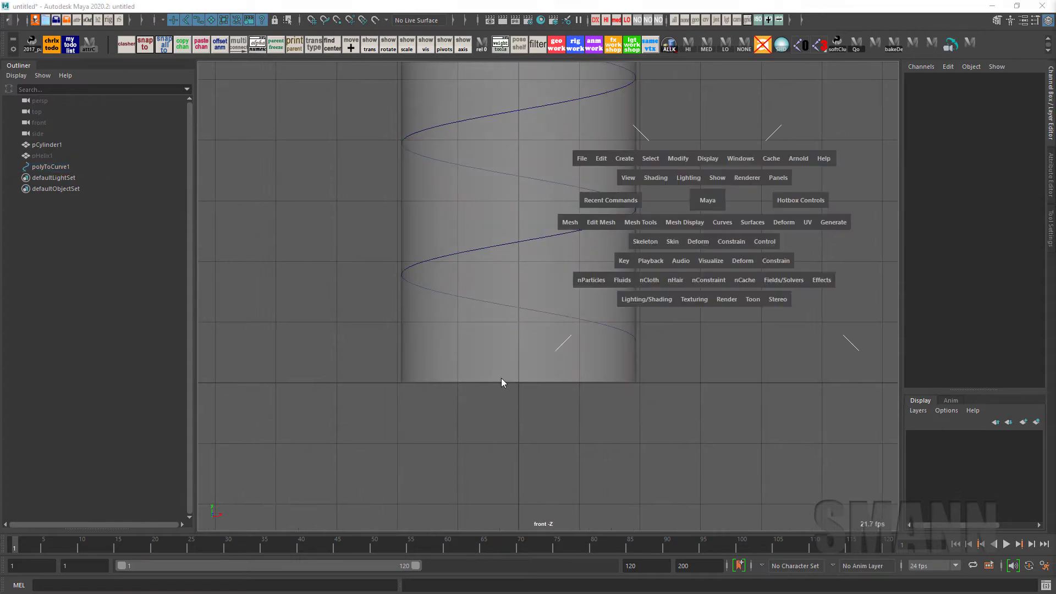
pyautogui.keyDown('alt'); pyautogui.moveTo(669, 263); pyautogui.dragTo(693, 459, button='middle'); pyautogui.keyUp('alt')
pyautogui.keyDown('alt'); pyautogui.moveTo(693, 459); pyautogui.dragTo(579, 336, button='right'); pyautogui.keyUp('alt')
pyautogui.keyDown('alt'); pyautogui.moveTo(608, 118); pyautogui.dragTo(580, 207, button='middle'); pyautogui.keyUp('alt')
pyautogui.keyDown('alt'); pyautogui.moveTo(579, 207); pyautogui.dragTo(630, 126, button='right'); pyautogui.keyUp('alt')
pyautogui.press('space')
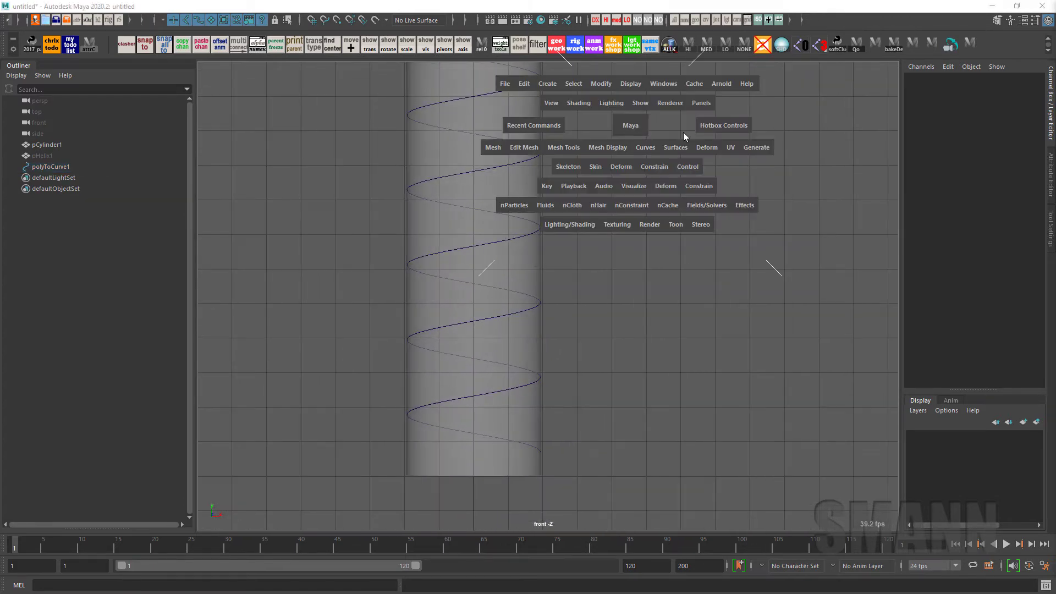
pyautogui.click(543, 84)
pyautogui.moveTo(632, 169)
pyautogui.click(699, 163)
pyautogui.keyDown('alt'); pyautogui.moveTo(584, 370); pyautogui.dragTo(672, 356, button='right'); pyautogui.keyUp('alt')
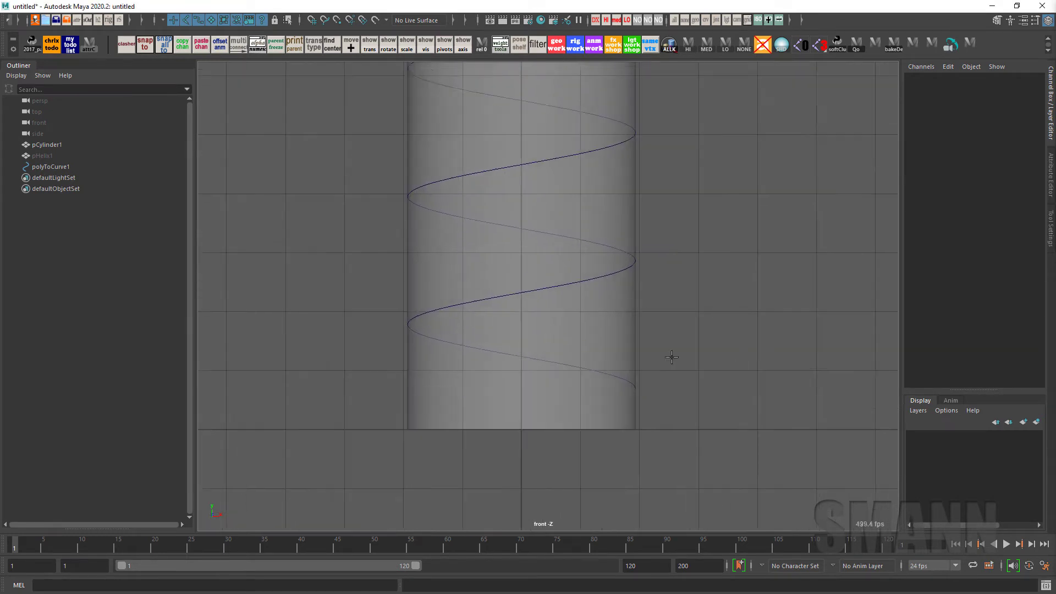
pyautogui.keyDown('alt'); pyautogui.moveTo(671, 357); pyautogui.dragTo(677, 302, button='middle'); pyautogui.keyUp('alt')
pyautogui.keyDown('alt'); pyautogui.moveTo(677, 301); pyautogui.dragTo(715, 304, button='right'); pyautogui.keyUp('alt')
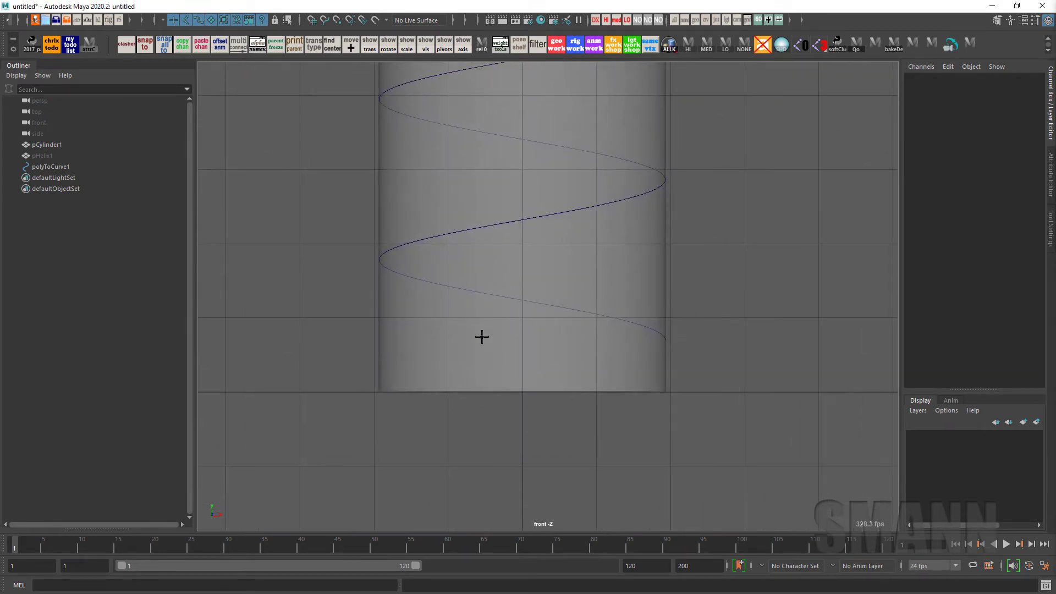
pyautogui.click(411, 389)
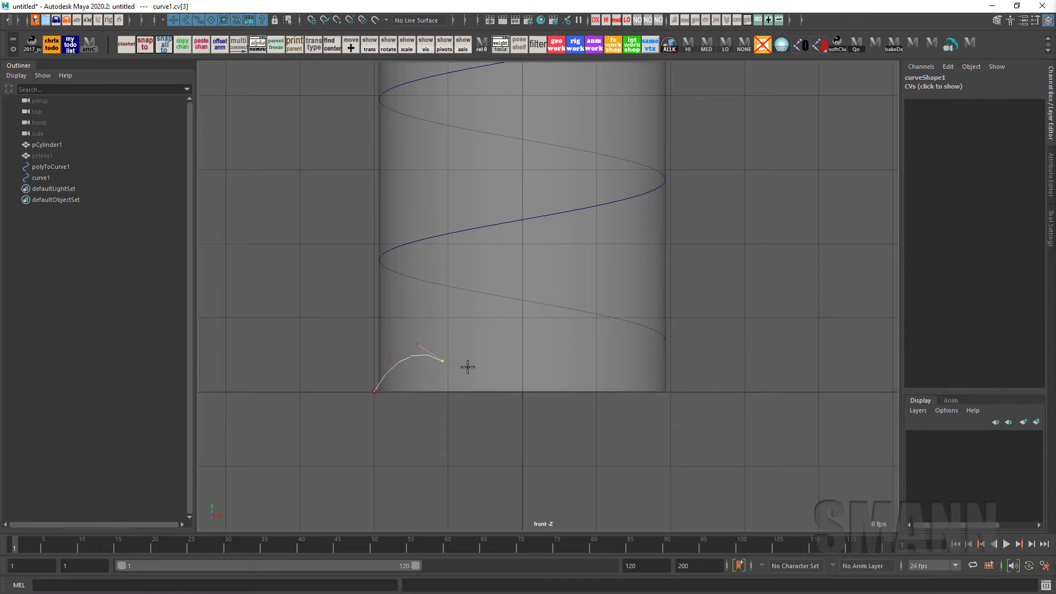
pyautogui.moveTo(483, 366); pyautogui.dragTo(495, 364)
pyautogui.press('Return')
# Lower the half-profile curve's last control vertex along the centre line and return to object mode
pyautogui.moveTo(726, 329); pyautogui.dragTo(682, 325, button='right')
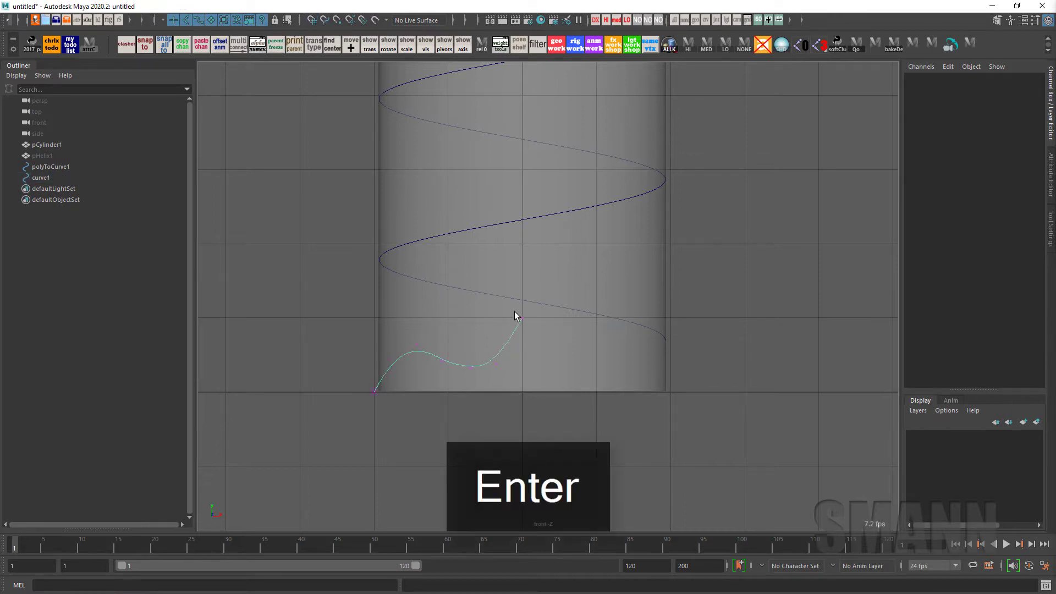
pyautogui.moveTo(512, 309); pyautogui.dragTo(551, 323)
pyautogui.press('w')
pyautogui.moveTo(516, 236); pyautogui.dragTo(749, 262)
pyautogui.press('F8')
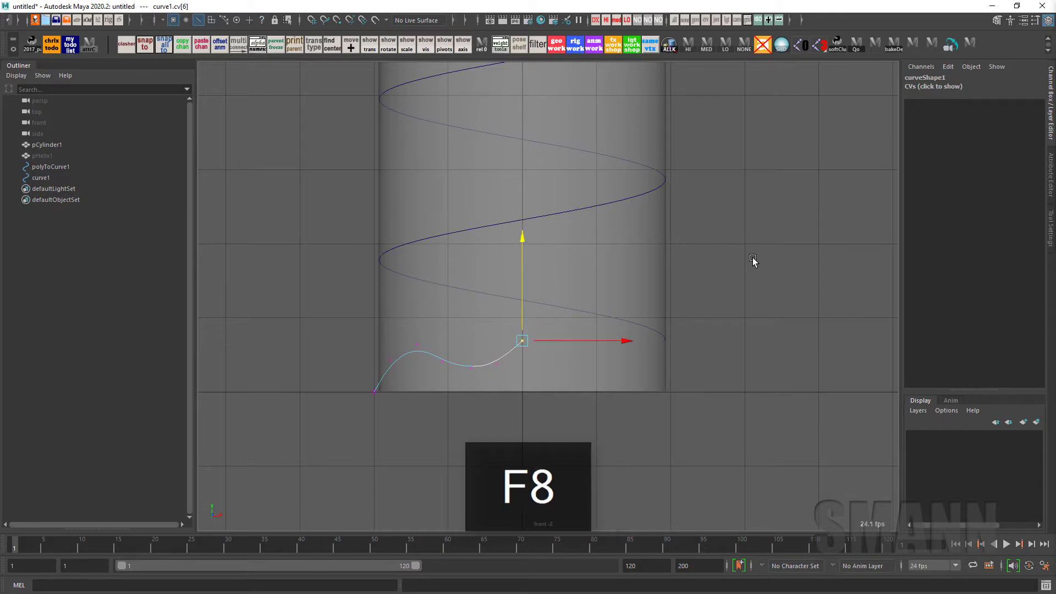
# Duplicate the half-profile curve and mirror the copy by setting its scaleX to -1
pyautogui.hotkey('ctrl', 'd')
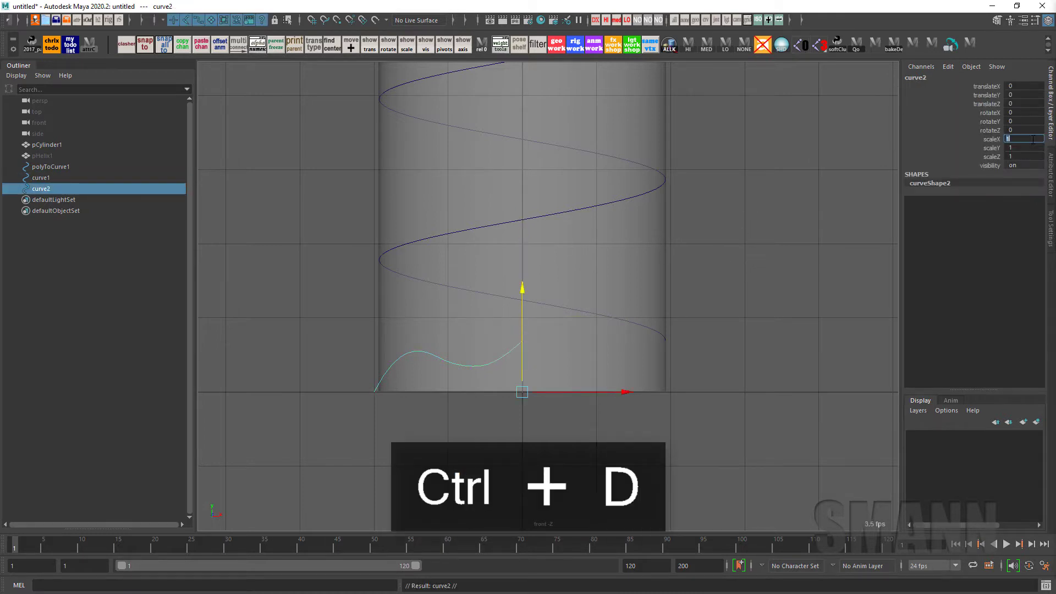
pyautogui.click(1032, 139)
pyautogui.write('-1')
pyautogui.press('Return')
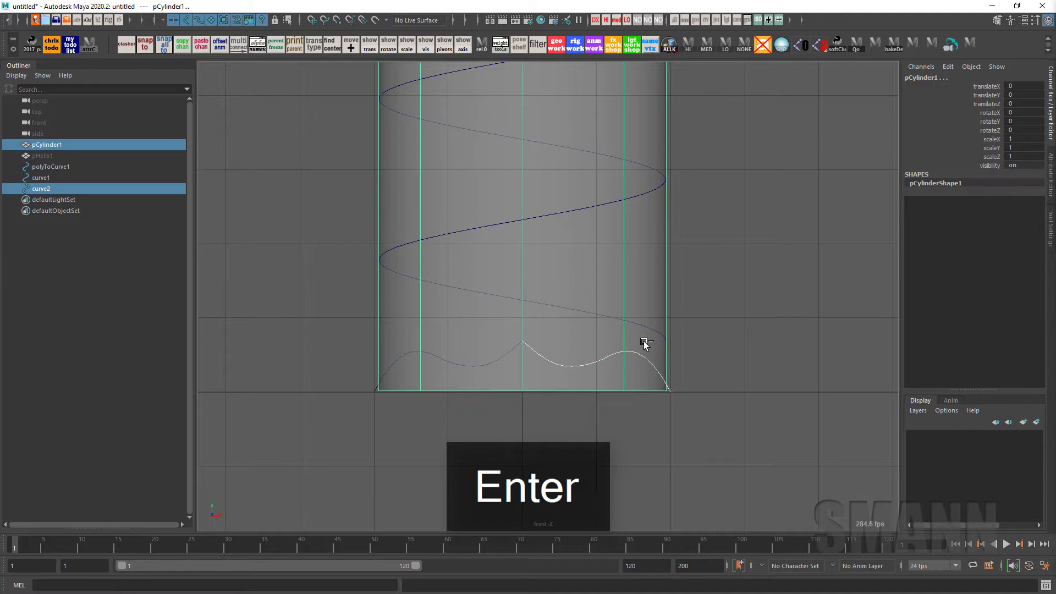
# Freeze the transformations of the mirrored curve and clear the selection
pyautogui.press('space')
pyautogui.moveTo(483, 228); pyautogui.dragTo(488, 208)
pyautogui.press('space')
pyautogui.press('space')
pyautogui.click(741, 199)
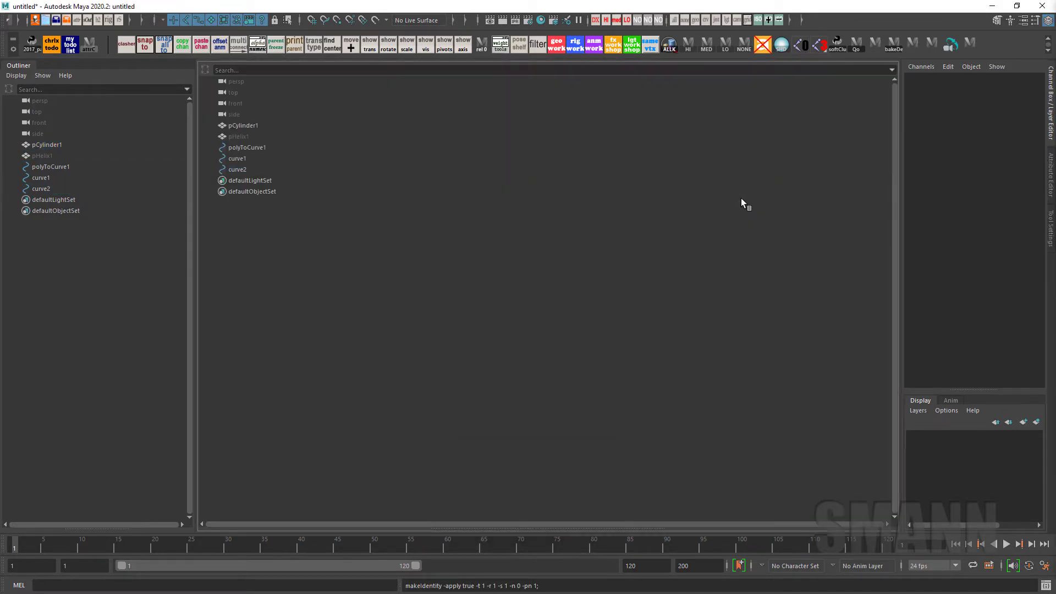
# Return to the front view showing the base of the column and the two half curves
pyautogui.press('space')
pyautogui.press('space')
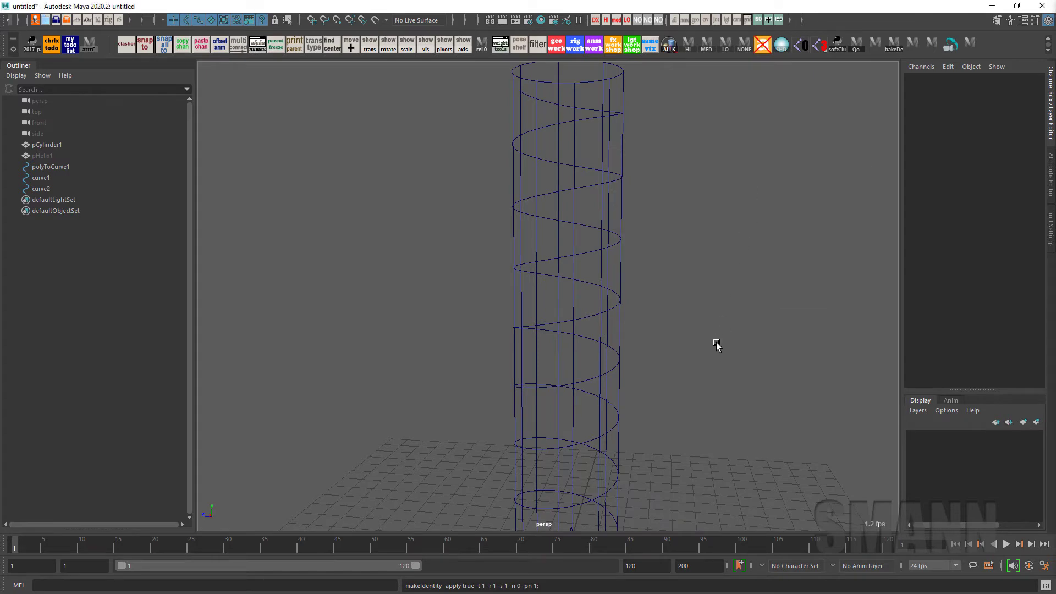
pyautogui.keyDown('alt'); pyautogui.moveTo(682, 495); pyautogui.dragTo(662, 338, button='middle'); pyautogui.keyUp('alt')
pyautogui.press('space')
pyautogui.moveTo(662, 362); pyautogui.dragTo(714, 364)
pyautogui.press('space')
pyautogui.moveTo(636, 357); pyautogui.dragTo(634, 405)
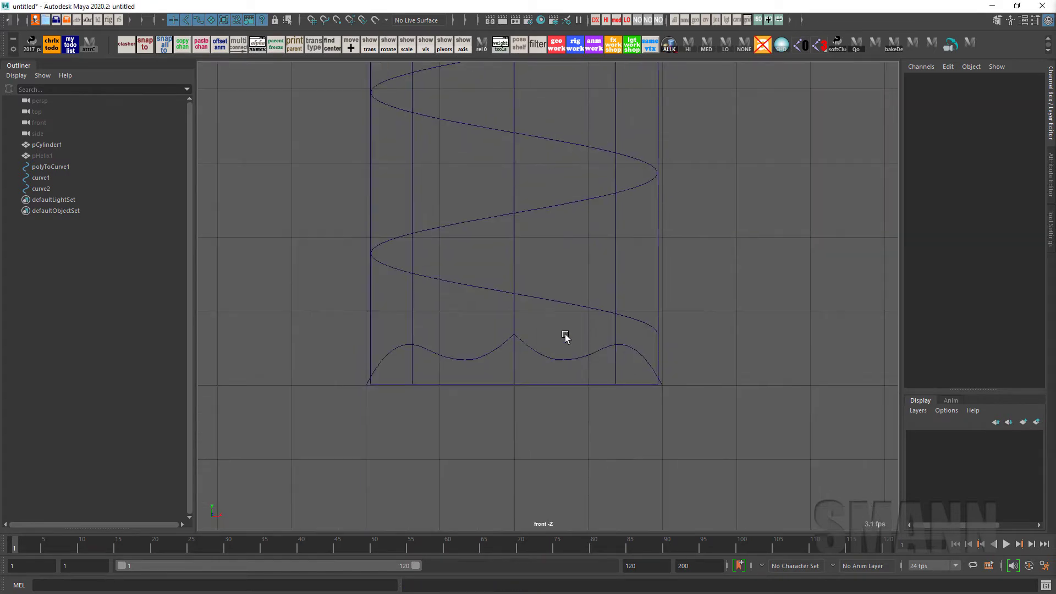
# Reverse the direction of the mirrored half curve
pyautogui.keyDown('alt'); pyautogui.moveTo(566, 337); pyautogui.dragTo(651, 370, button='right'); pyautogui.keyUp('alt')
pyautogui.keyDown('alt'); pyautogui.moveTo(650, 370); pyautogui.dragTo(620, 307, button='middle'); pyautogui.keyUp('alt')
pyautogui.click(546, 308)
pyautogui.keyDown('shift'); pyautogui.rightClick(707, 195); pyautogui.keyUp('shift')
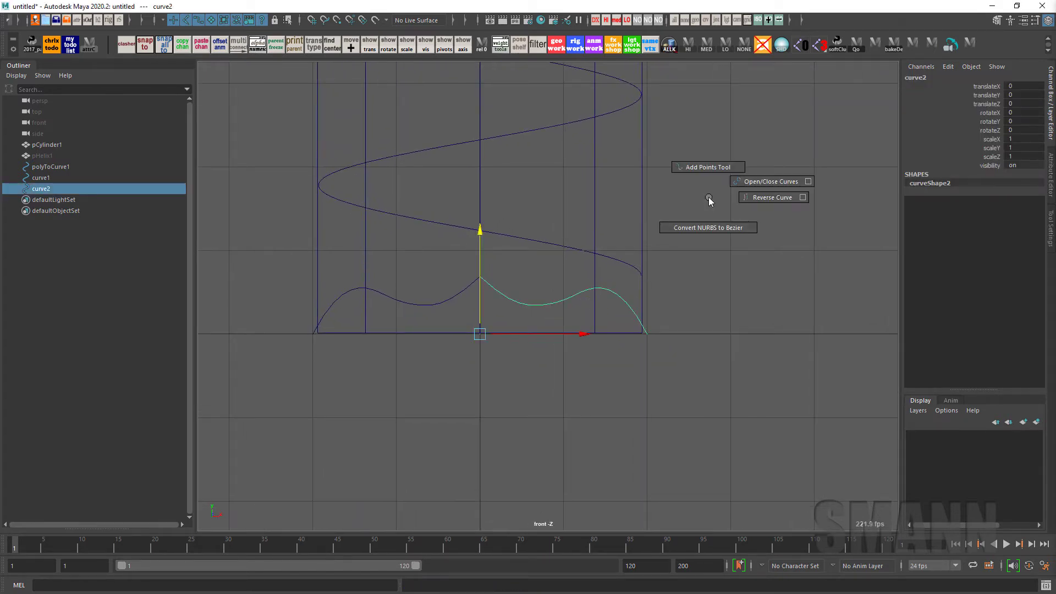
pyautogui.keyDown('shift'); pyautogui.moveTo(753, 200); pyautogui.dragTo(756, 200, button='right'); pyautogui.keyUp('shift')
pyautogui.click(758, 199)
# Attach the two half curves into one full profile curve with the Connect method, keeping the originals
pyautogui.click(439, 303)
pyautogui.keyDown('shift'); pyautogui.click(519, 302); pyautogui.keyUp('shift')
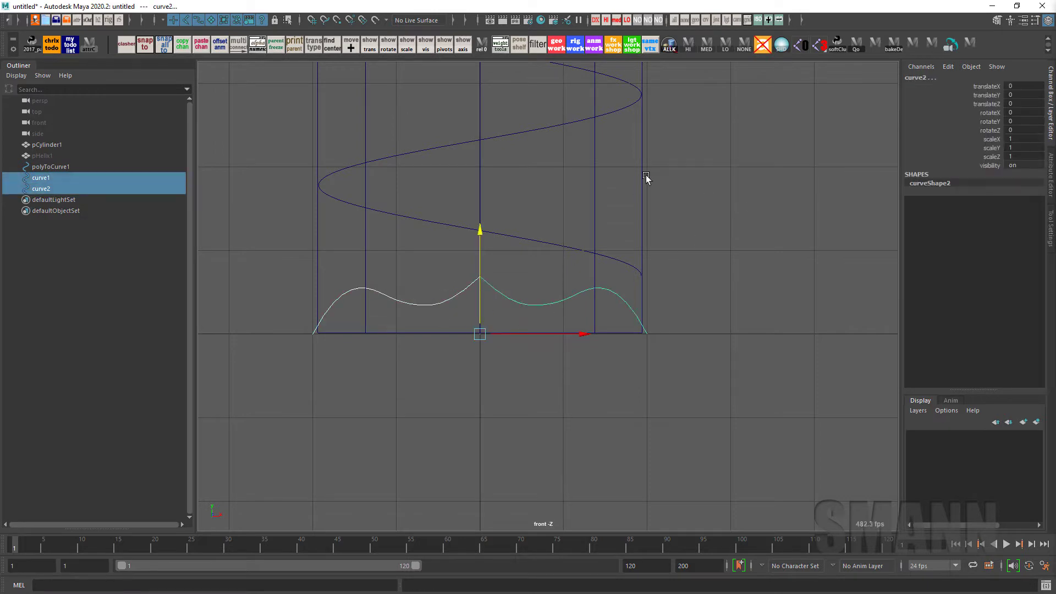
pyautogui.press('space')
pyautogui.moveTo(666, 205); pyautogui.dragTo(720, 339)
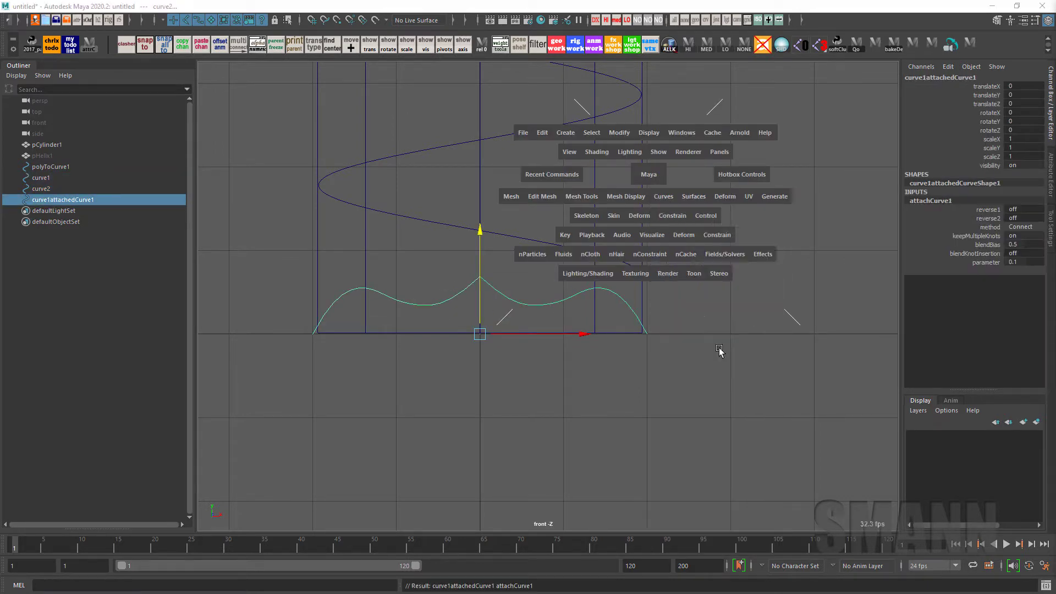
# Hide the two original half curves so only the attached profile curve is left
pyautogui.moveTo(533, 281); pyautogui.dragTo(541, 315)
pyautogui.press('space')
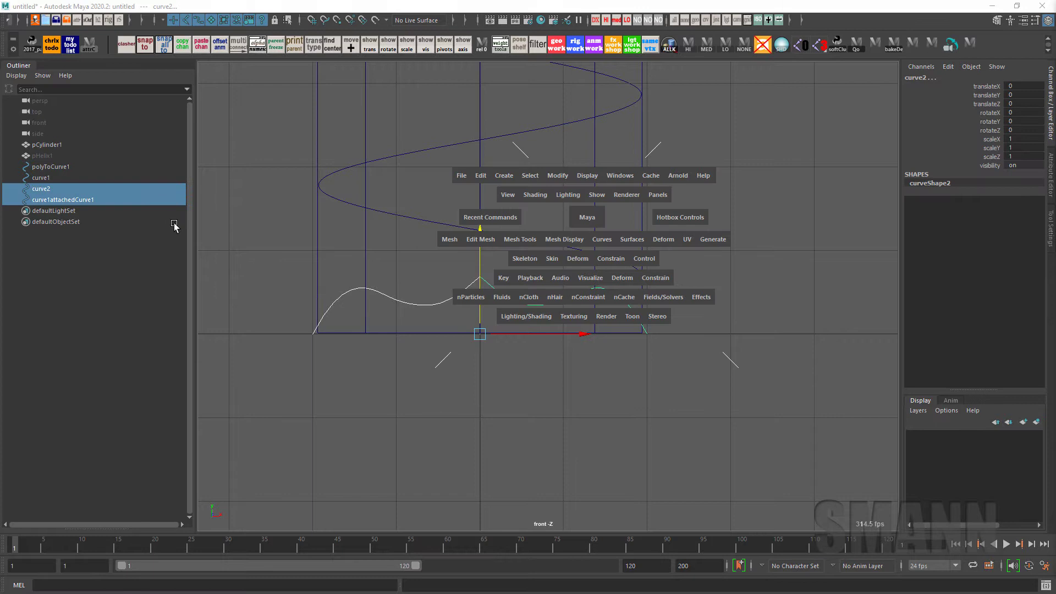
pyautogui.moveTo(75, 189); pyautogui.dragTo(67, 174)
pyautogui.hotkey('shift', 'z')
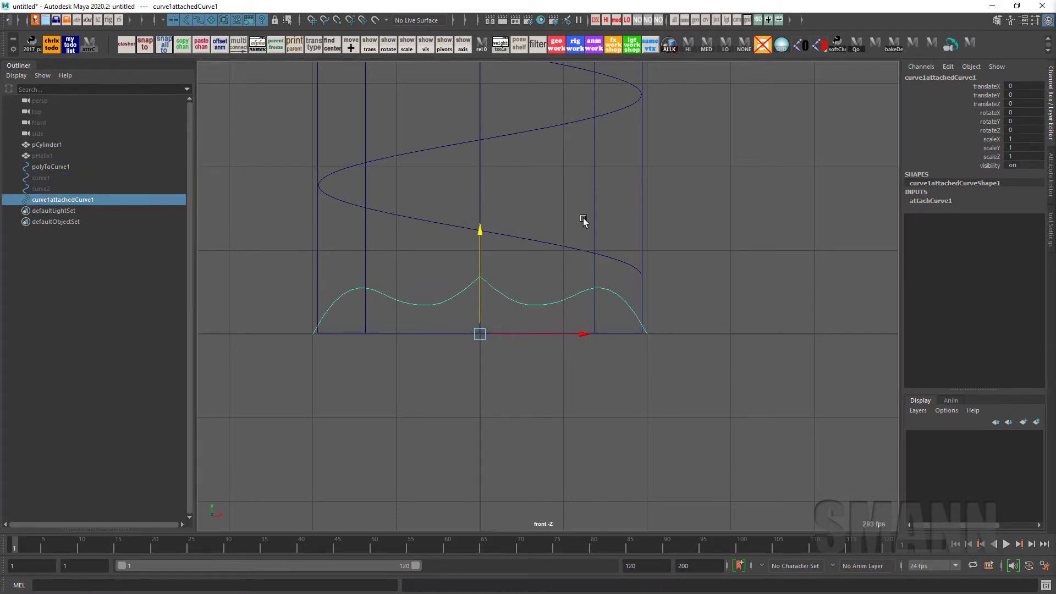
# Show the original half curves, move them about 1.49 units below the base and try attaching them with the Blend method
pyautogui.press('space')
pyautogui.moveTo(598, 246); pyautogui.dragTo(704, 387)
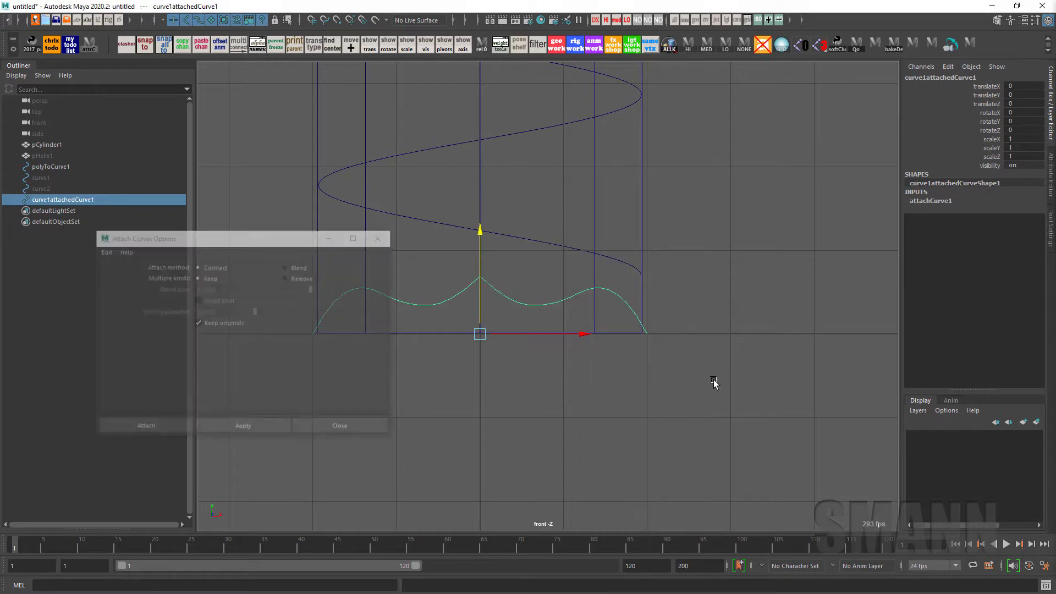
pyautogui.moveTo(315, 242); pyautogui.dragTo(699, 123)
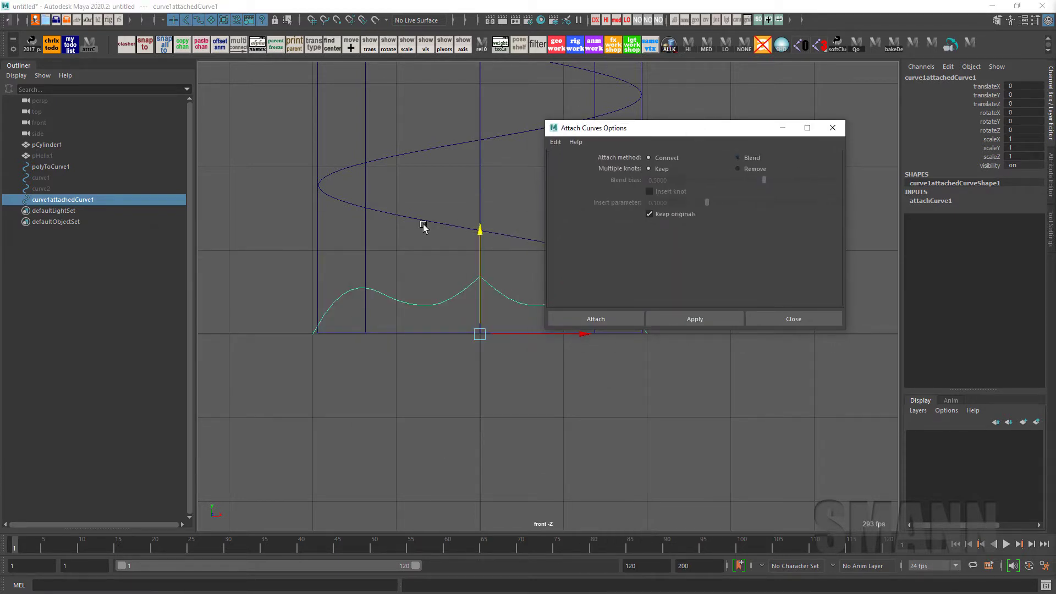
pyautogui.moveTo(57, 181); pyautogui.dragTo(88, 189)
pyautogui.moveTo(480, 274); pyautogui.dragTo(480, 400)
pyautogui.click(747, 161)
pyautogui.click(696, 321)
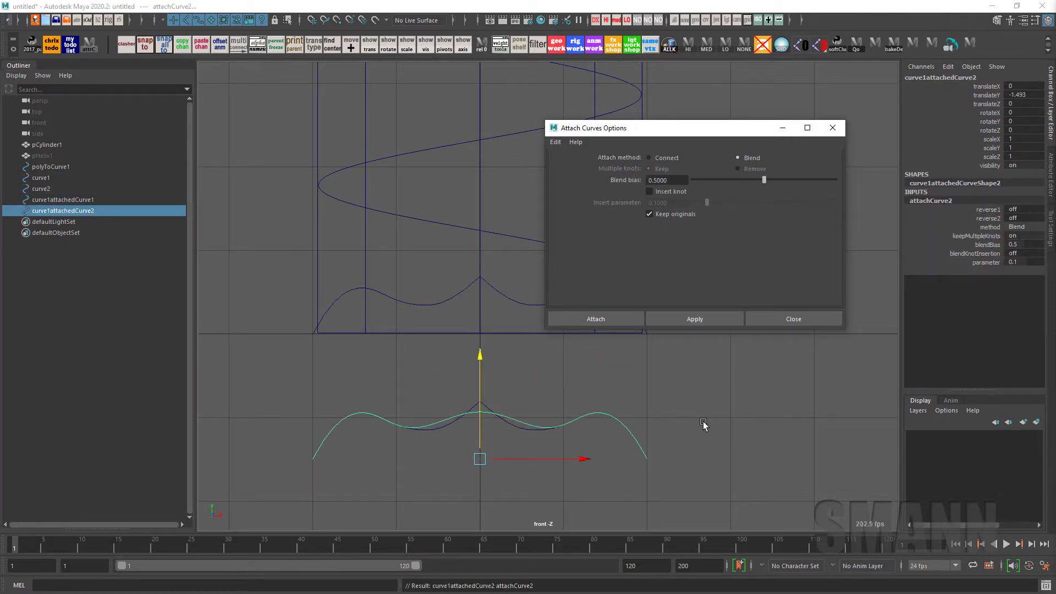
# Close the attach options, undo the blended attachment and the move, and hide the two original half curves
pyautogui.keyDown('alt'); pyautogui.moveTo(459, 413); pyautogui.dragTo(461, 404, button='middle'); pyautogui.keyUp('alt')
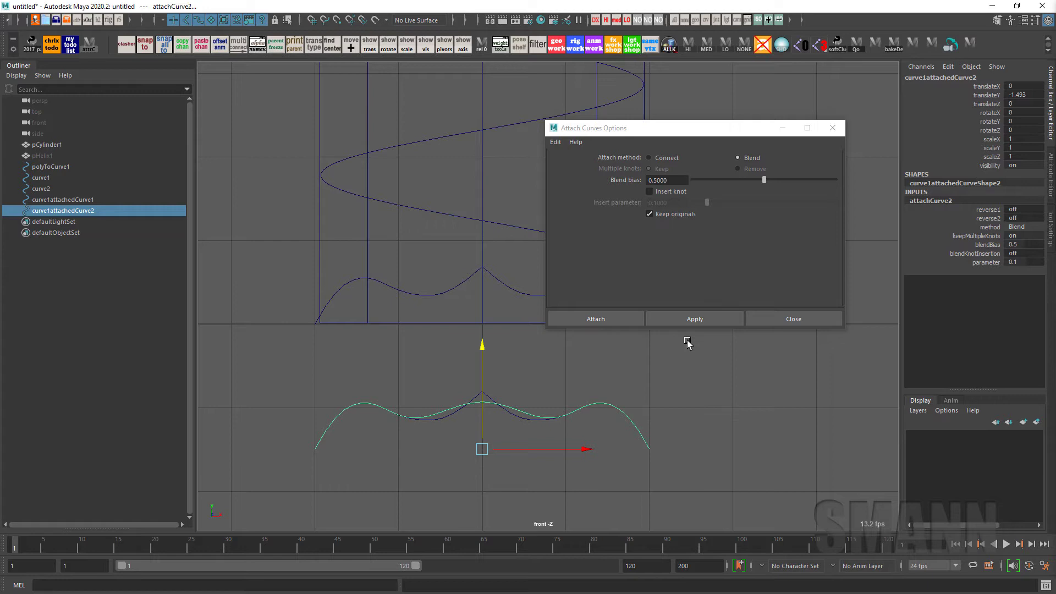
pyautogui.keyDown('alt'); pyautogui.moveTo(687, 342); pyautogui.dragTo(673, 339, button='middle'); pyautogui.keyUp('alt')
pyautogui.click(804, 321)
pyautogui.click(704, 394)
pyautogui.hotkey('ctrl', 'z')
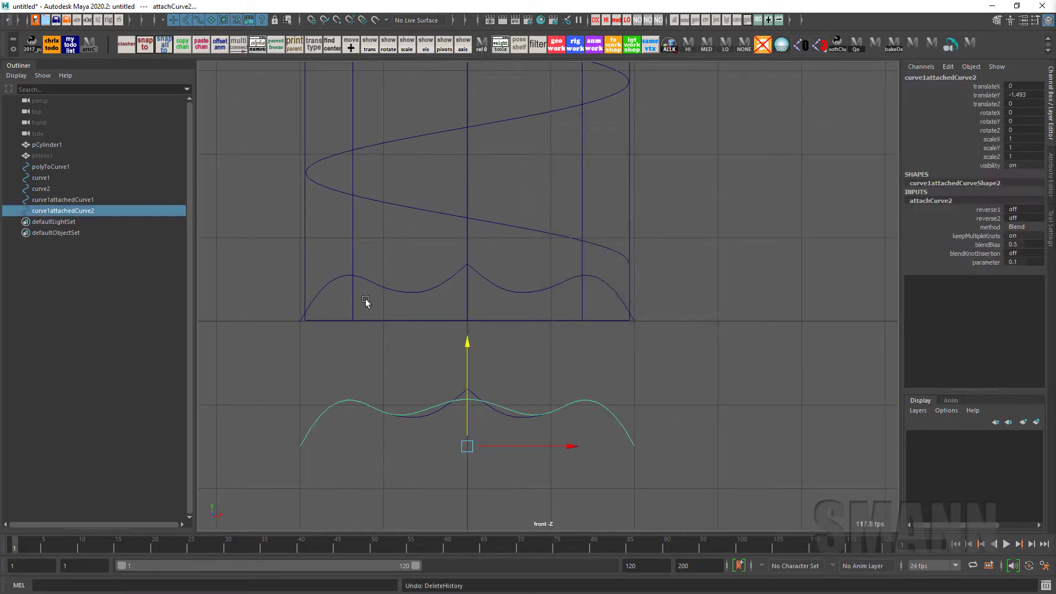
pyautogui.hotkey('ctrl', 'z')
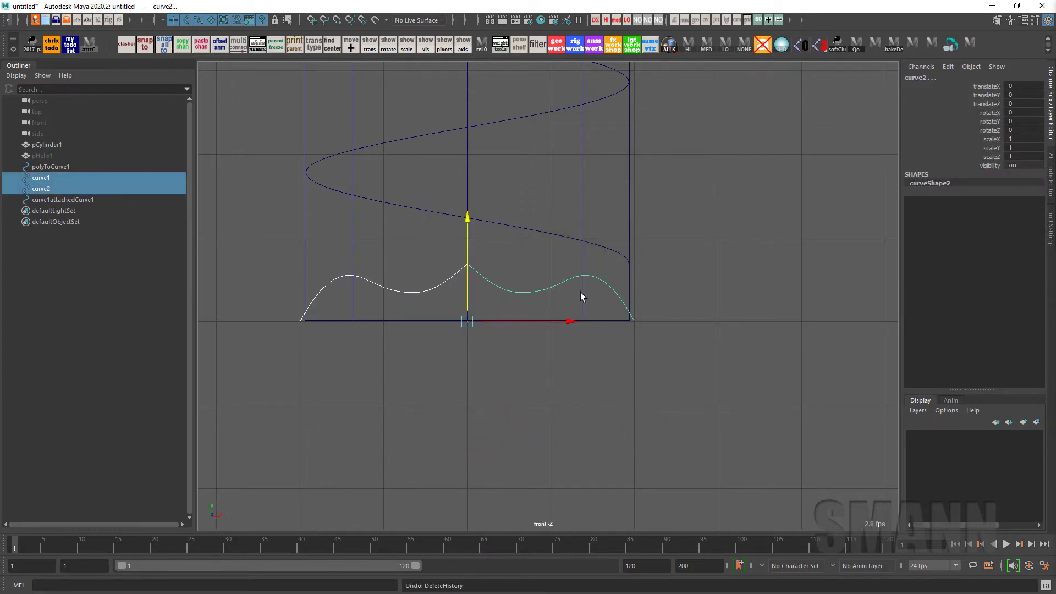
pyautogui.hotkey('ctrl', 'h')
# Select the attached profile curve at the column's base in the perspective view
pyautogui.press('space')
pyautogui.moveTo(686, 295); pyautogui.dragTo(691, 240)
pyautogui.keyDown('alt'); pyautogui.moveTo(734, 297); pyautogui.dragTo(603, 375); pyautogui.keyUp('alt')
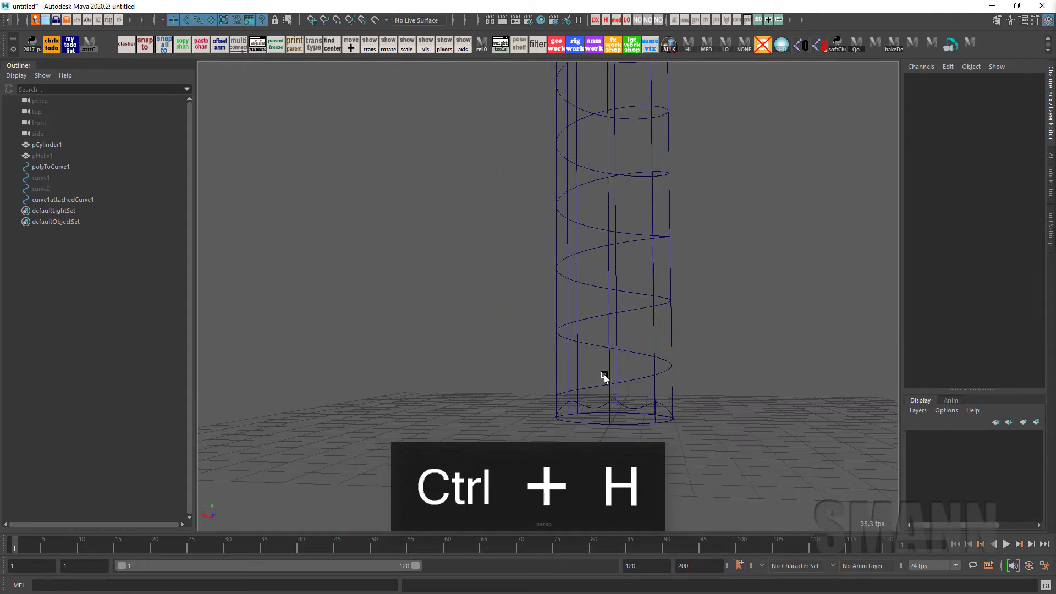
pyautogui.keyDown('alt'); pyautogui.moveTo(604, 375); pyautogui.dragTo(592, 366, button='middle'); pyautogui.keyUp('alt')
pyautogui.keyDown('alt'); pyautogui.moveTo(591, 365); pyautogui.dragTo(553, 376); pyautogui.keyUp('alt')
pyautogui.click(512, 382)
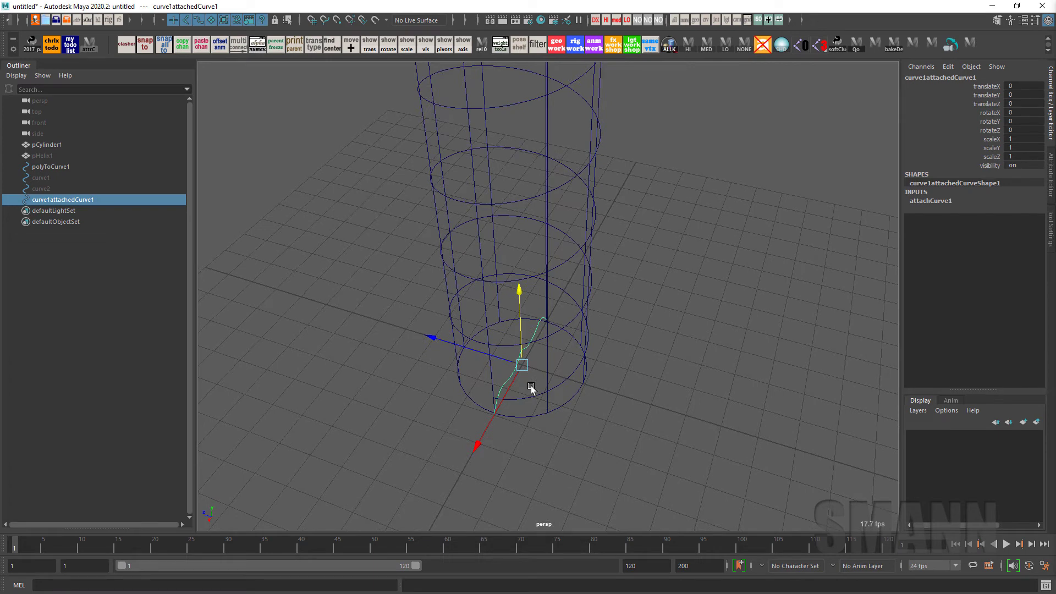
# Try rotating the attached profile curve about its Z axis and undo the rotation
pyautogui.keyDown('alt'); pyautogui.moveTo(530, 385); pyautogui.dragTo(512, 352); pyautogui.keyUp('alt')
pyautogui.press('e')
pyautogui.moveTo(488, 281); pyautogui.dragTo(432, 392)
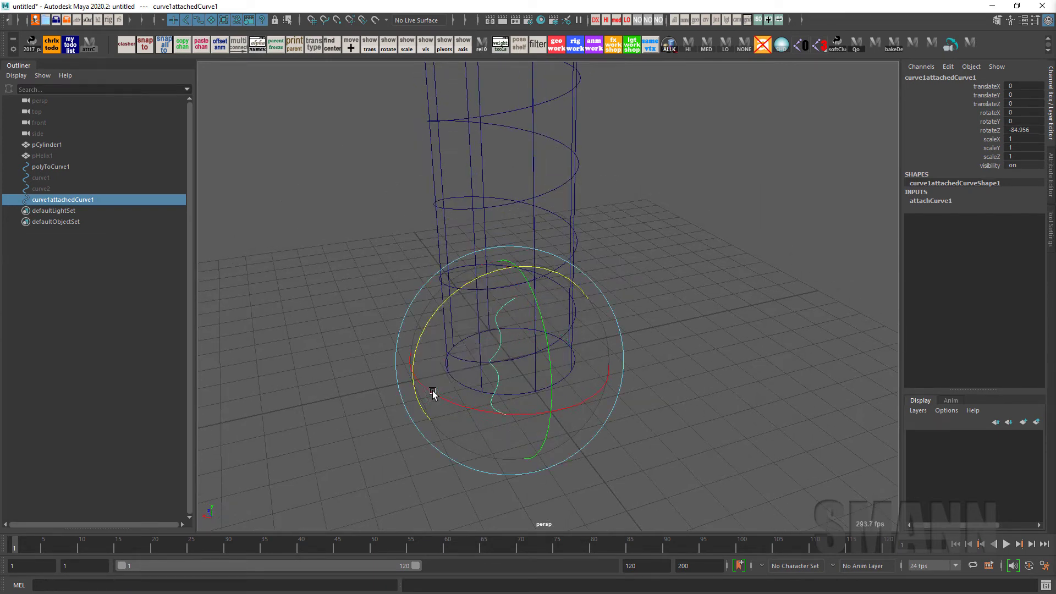
pyautogui.hotkey('ctrl', 'z')
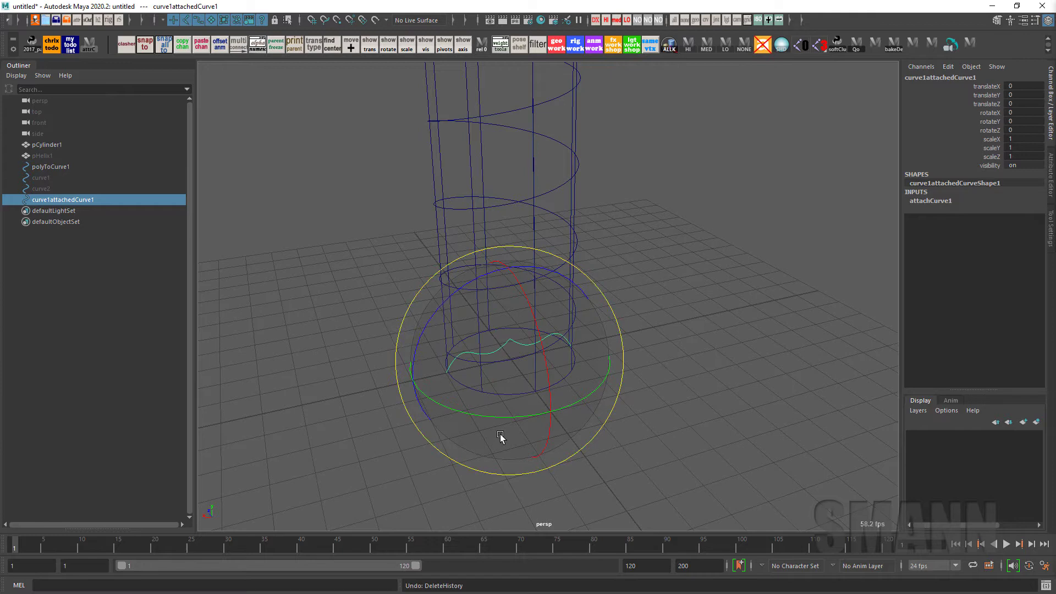
# Rotate the attached profile curve about the vertical axis by setting its rotateY to 90
pyautogui.keyDown('alt'); pyautogui.moveTo(500, 435); pyautogui.dragTo(653, 381); pyautogui.keyUp('alt')
pyautogui.press('w')
pyautogui.press('e')
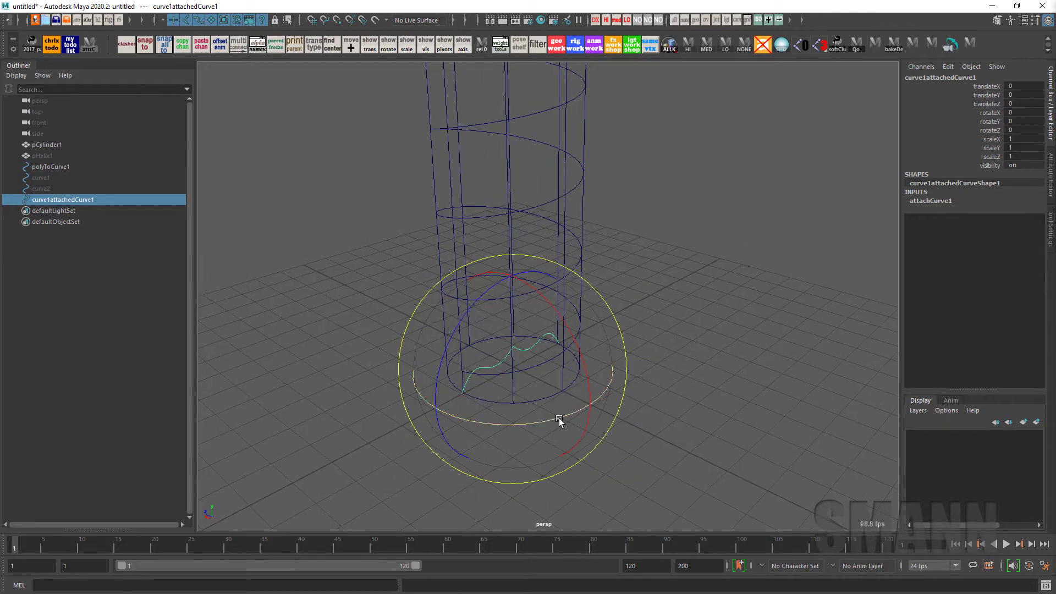
pyautogui.moveTo(559, 418); pyautogui.dragTo(1050, 158)
pyautogui.write('-90')
pyautogui.press('Return')
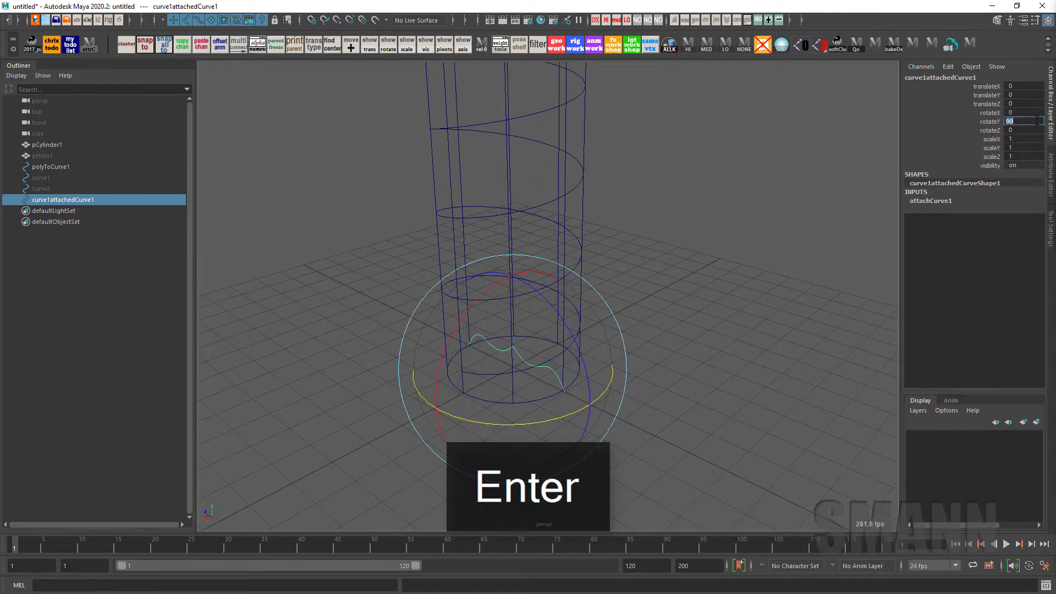
# Freeze the transformations of the rotated profile curve and delete its construction history
pyautogui.keyDown('alt'); pyautogui.moveTo(782, 273); pyautogui.dragTo(815, 255, button='middle'); pyautogui.keyUp('alt')
pyautogui.press('w')
pyautogui.press('space')
pyautogui.moveTo(808, 253); pyautogui.dragTo(693, 149)
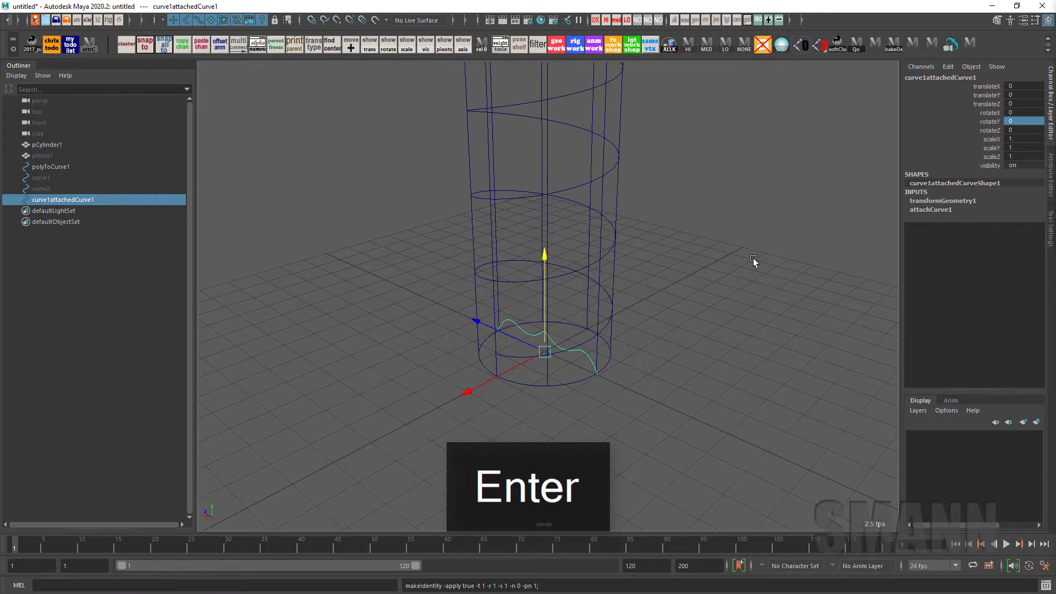
pyautogui.keyDown('alt'); pyautogui.moveTo(736, 267); pyautogui.dragTo(766, 257); pyautogui.keyUp('alt')
pyautogui.keyDown('alt'); pyautogui.moveTo(729, 257); pyautogui.dragTo(747, 256, button='right'); pyautogui.keyUp('alt')
pyautogui.press('space')
pyautogui.moveTo(548, 248); pyautogui.dragTo(546, 302)
# Scale the profile curve down to about 0.41 of its size around the column's base centre
pyautogui.keyDown('alt'); pyautogui.moveTo(642, 343); pyautogui.dragTo(633, 342, button='middle'); pyautogui.keyUp('alt')
pyautogui.keyDown('alt'); pyautogui.moveTo(633, 342); pyautogui.dragTo(713, 358, button='right'); pyautogui.keyUp('alt')
pyautogui.press('r')
pyautogui.moveTo(714, 359); pyautogui.dragTo(717, 348, button='middle')
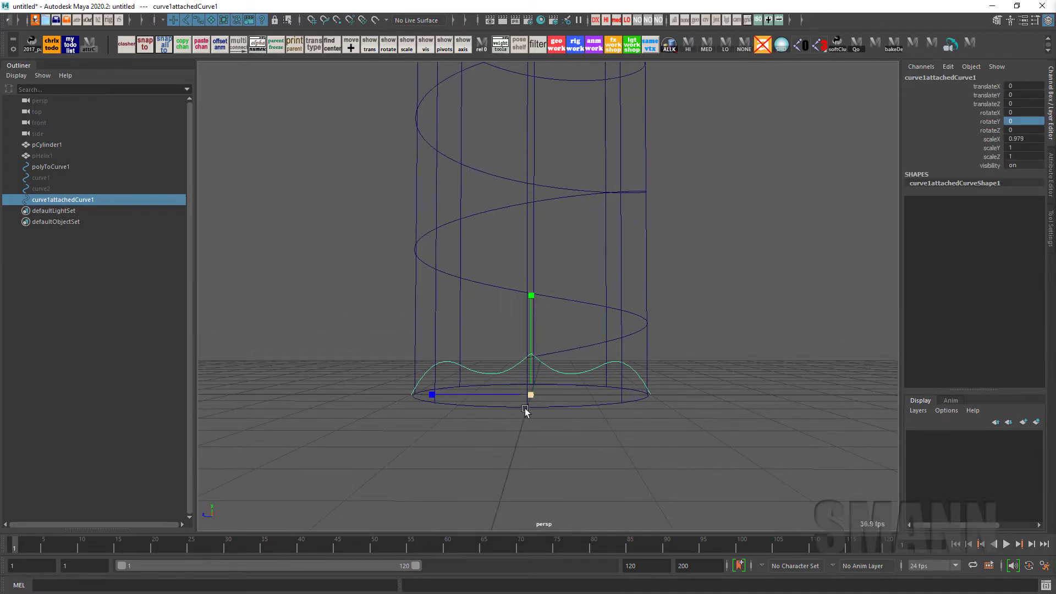
pyautogui.moveTo(524, 408); pyautogui.dragTo(432, 405)
# Freeze the transformations of the scaled-down profile curve
pyautogui.keyDown('alt'); pyautogui.moveTo(700, 401); pyautogui.dragTo(645, 395); pyautogui.keyUp('alt')
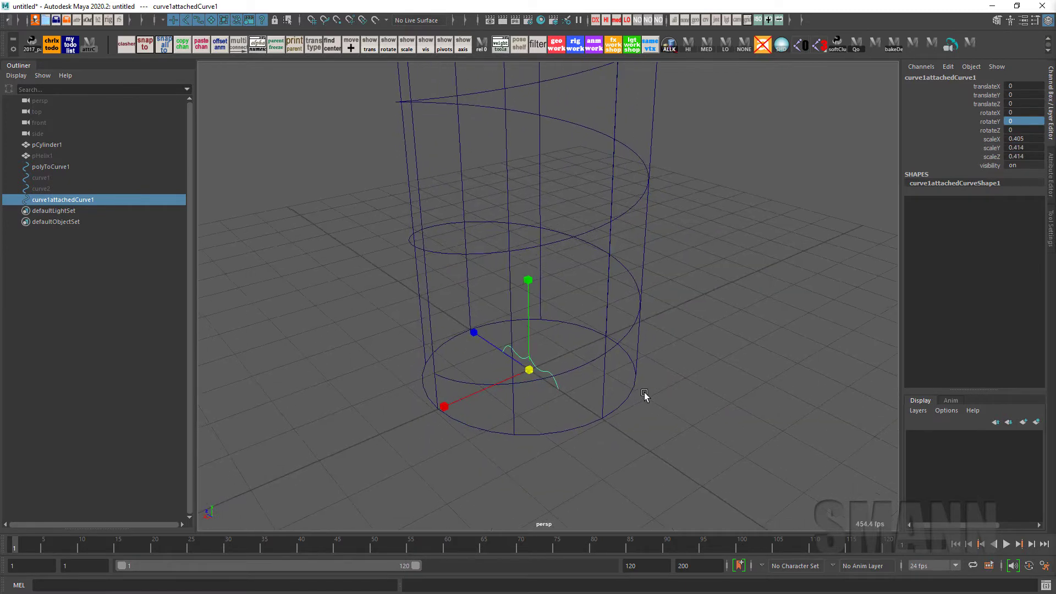
pyautogui.keyDown('alt'); pyautogui.moveTo(644, 395); pyautogui.dragTo(648, 368, button='middle'); pyautogui.keyUp('alt')
pyautogui.press('w')
pyautogui.press('space')
pyautogui.moveTo(572, 278); pyautogui.dragTo(575, 332)
pyautogui.keyDown('alt'); pyautogui.moveTo(714, 334); pyautogui.dragTo(708, 304); pyautogui.keyUp('alt')
pyautogui.keyDown('alt'); pyautogui.moveTo(661, 332); pyautogui.dragTo(660, 323); pyautogui.keyUp('alt')
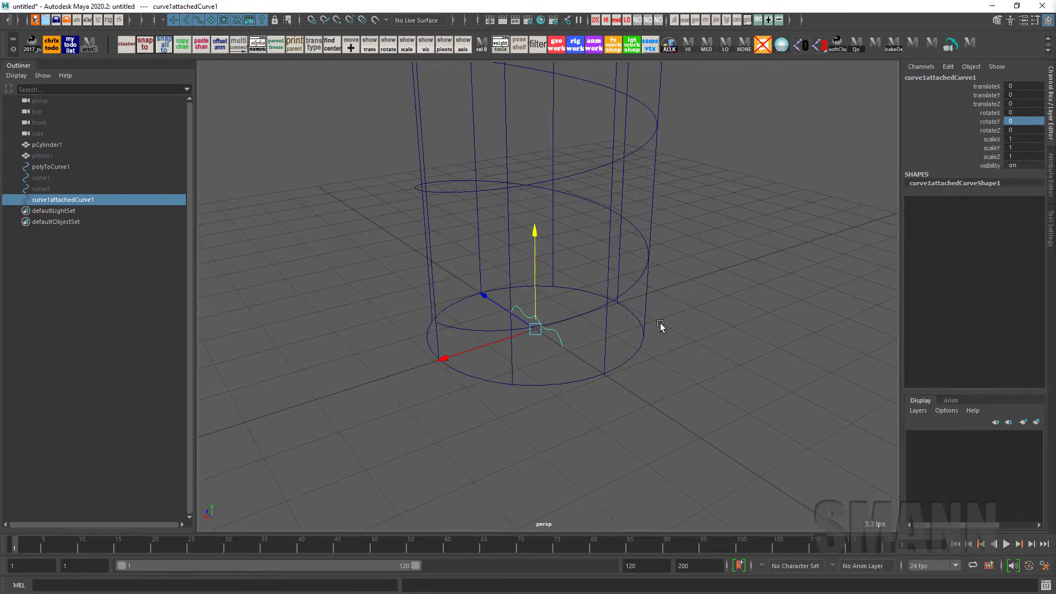
# Rename the attached profile curve as profile and clear the selection
pyautogui.doubleClick(118, 199)
pyautogui.write('profie')
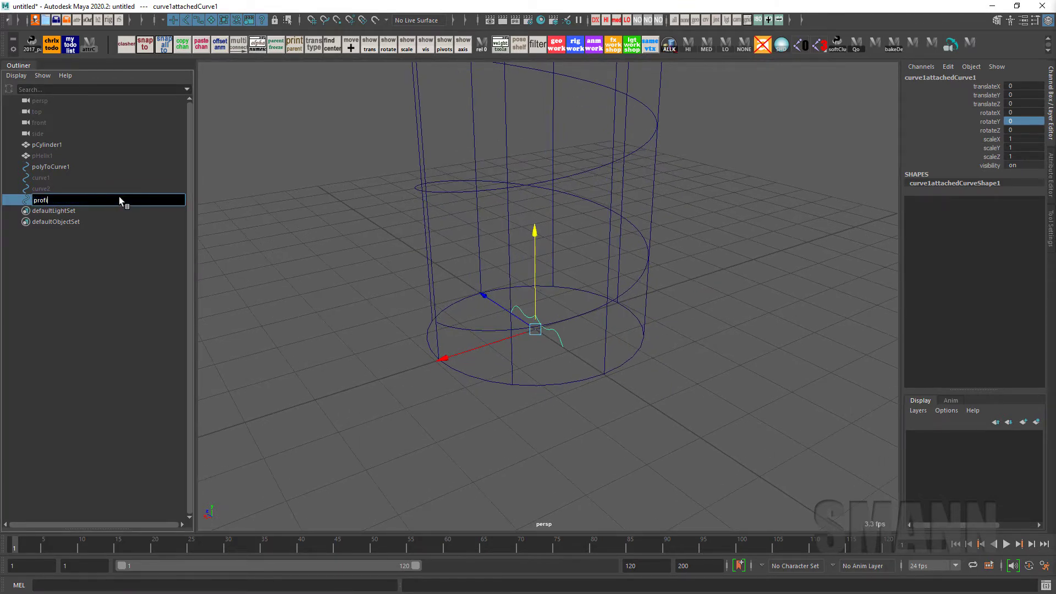
pyautogui.press('BackSpace')
pyautogui.press('BackSpace')
pyautogui.write('le')
pyautogui.press('Return')
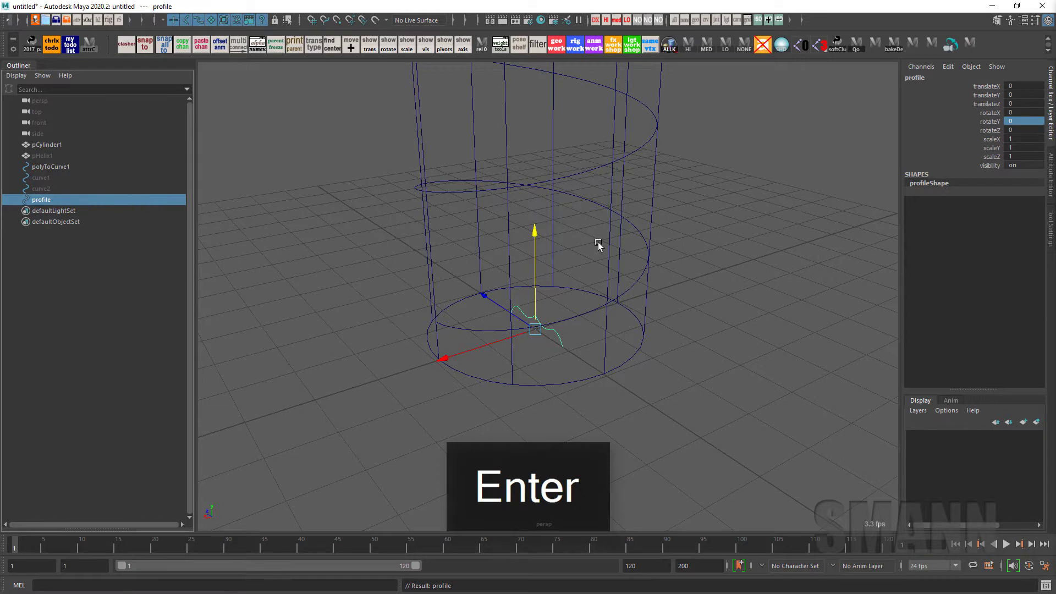
pyautogui.click(749, 367)
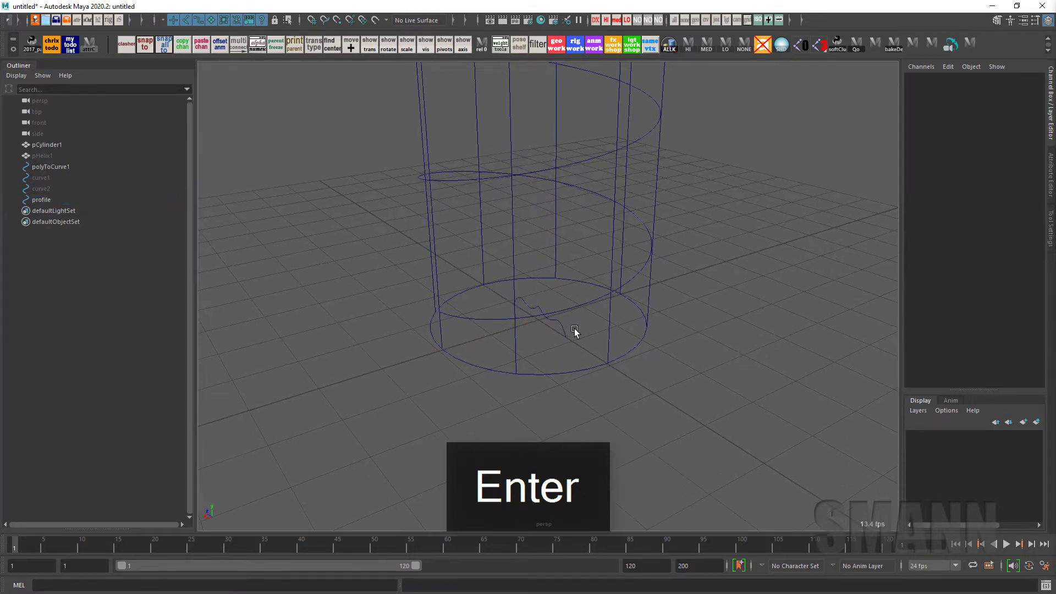
# Select the profile and spiral curves and keep the Motion Paths commands open as a floating menu
pyautogui.keyDown('shift'); pyautogui.click(473, 315); pyautogui.keyUp('shift')
pyautogui.press('space')
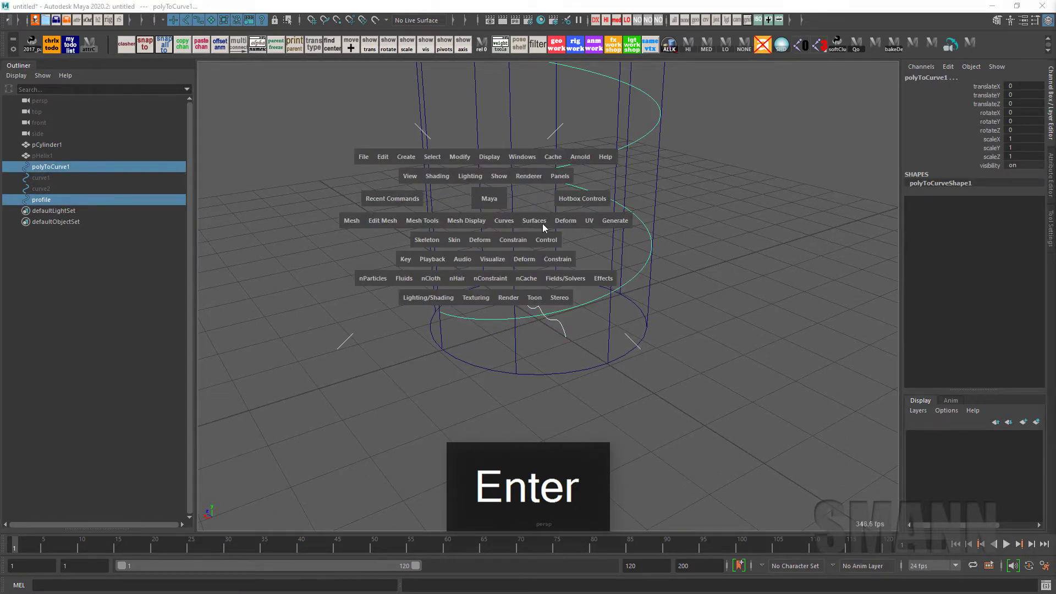
pyautogui.click(519, 241)
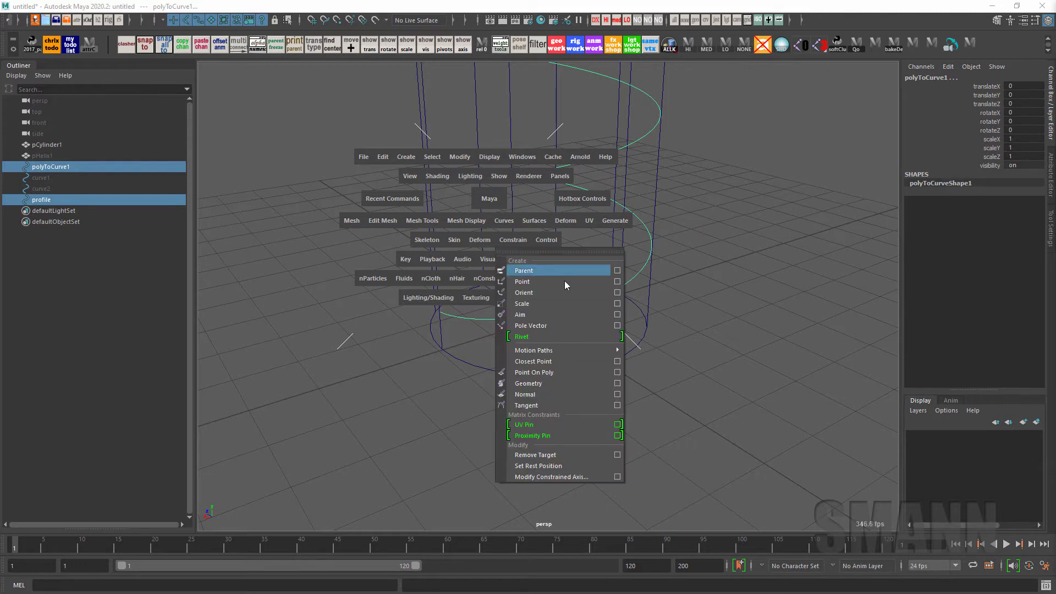
pyautogui.moveTo(604, 352)
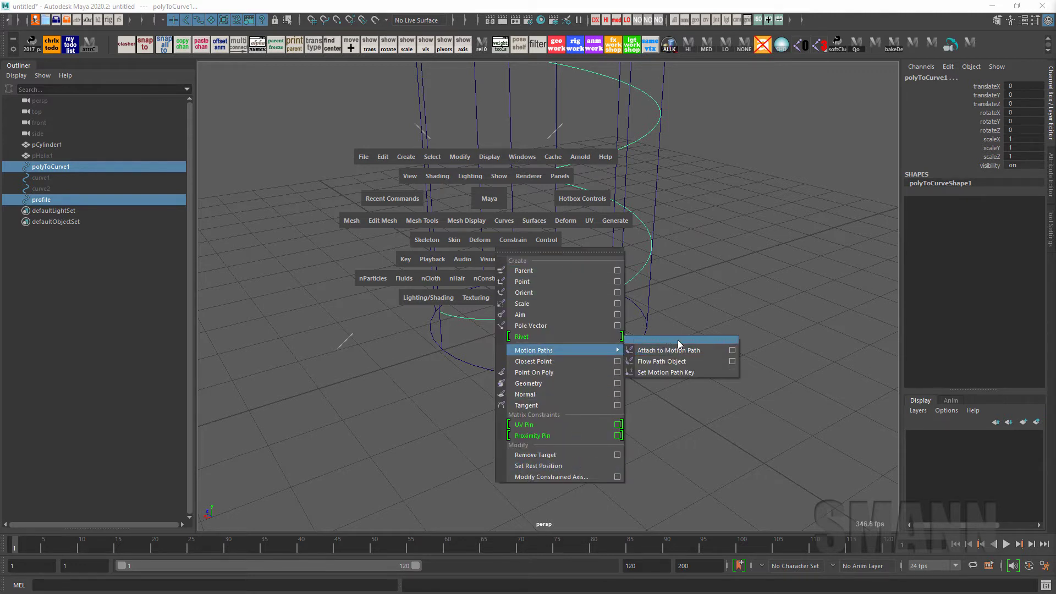
pyautogui.click(687, 337)
pyautogui.moveTo(706, 332); pyautogui.dragTo(241, 95)
pyautogui.hotkey('ctrl', 'space')
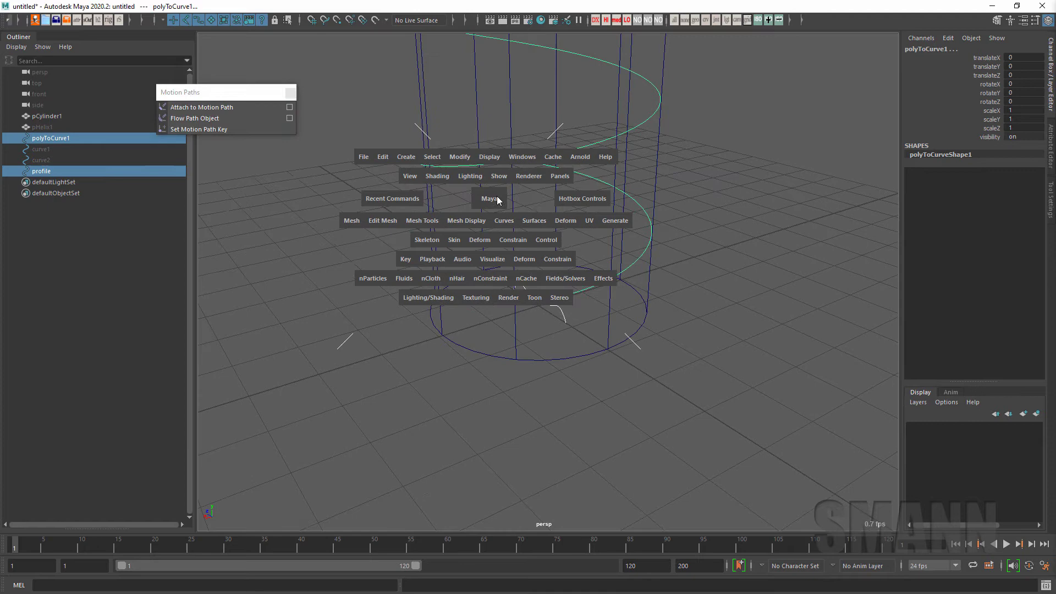
# Try attaching the profile curve to the spiral with Attach to Motion Path, inspect its placement, and undo it
pyautogui.keyDown('alt'); pyautogui.moveTo(584, 323); pyautogui.dragTo(566, 291); pyautogui.keyUp('alt')
pyautogui.click(228, 109)
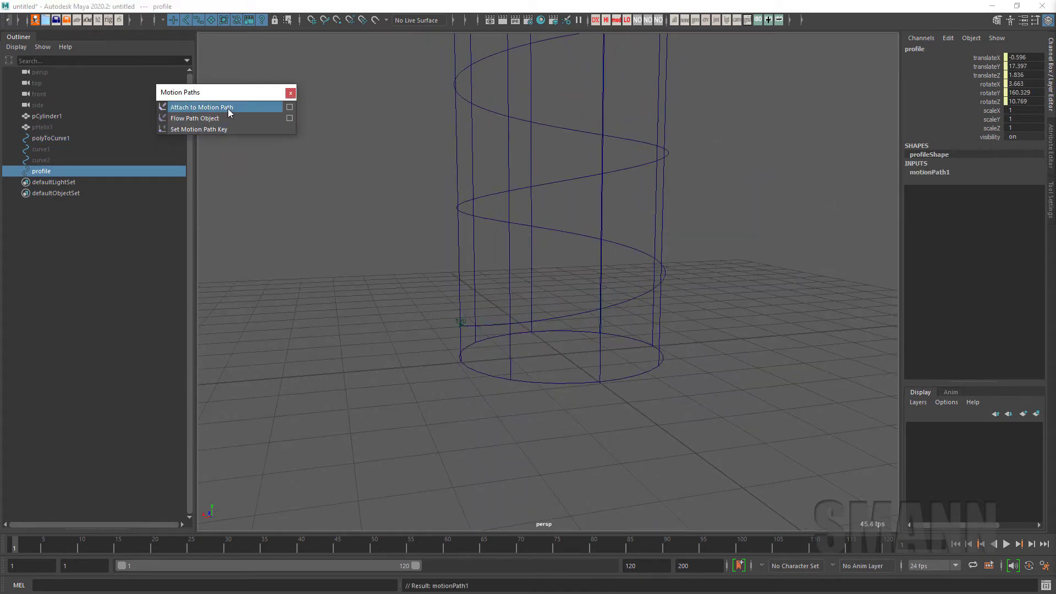
pyautogui.scroll(-3, 655, 295)
pyautogui.keyDown('alt'); pyautogui.moveTo(654, 295); pyautogui.dragTo(616, 440, button='middle'); pyautogui.keyUp('alt')
pyautogui.scroll(-5, 598, 435)
pyautogui.keyDown('alt'); pyautogui.moveTo(598, 435); pyautogui.dragTo(629, 405); pyautogui.keyUp('alt')
pyautogui.keyDown('alt'); pyautogui.moveTo(629, 404); pyautogui.dragTo(614, 377, button='middle'); pyautogui.keyUp('alt')
pyautogui.scroll(2, 670, 381)
pyautogui.hotkey('ctrl', 'z')
# Reverse the direction of the spiral path curve polyToCurve1
pyautogui.keyDown('alt'); pyautogui.moveTo(665, 436); pyautogui.dragTo(641, 355, button='middle'); pyautogui.keyUp('alt')
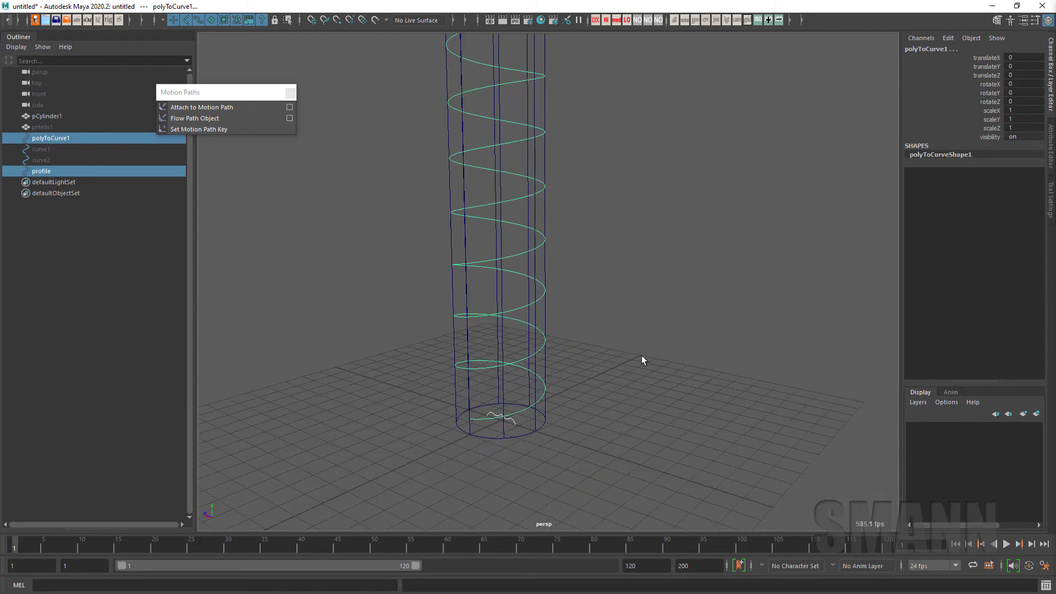
pyautogui.keyDown('shift'); pyautogui.click(542, 347); pyautogui.keyUp('shift')
pyautogui.click(537, 304)
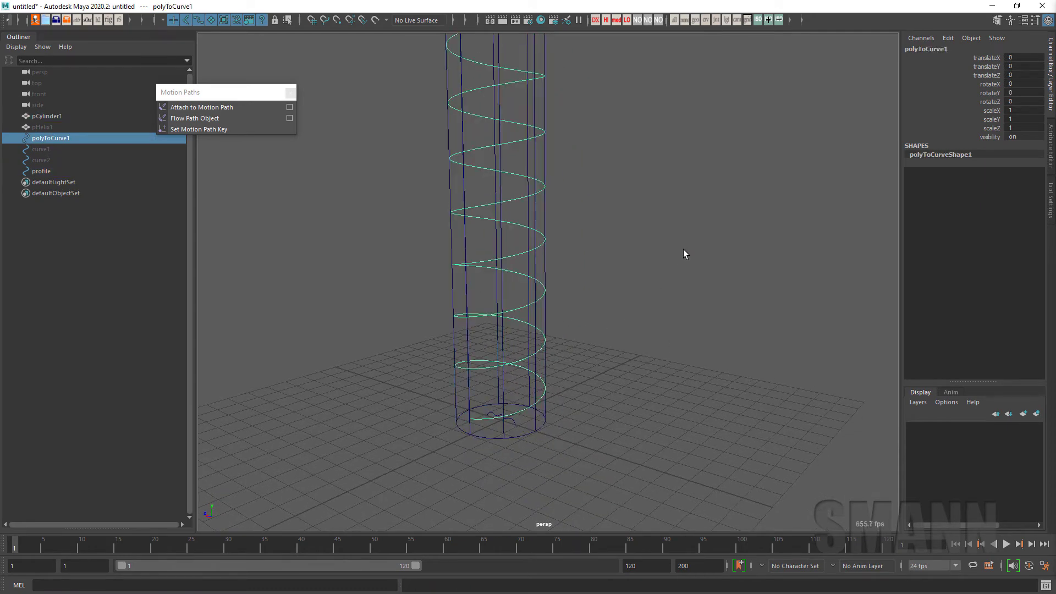
pyautogui.keyDown('shift'); pyautogui.moveTo(684, 249); pyautogui.dragTo(740, 263, button='right'); pyautogui.keyUp('shift')
pyautogui.keyDown('alt'); pyautogui.moveTo(665, 321); pyautogui.dragTo(605, 374); pyautogui.keyUp('alt')
# Try attaching the profile curve to the reversed spiral as a motion path, and undo the attachment
pyautogui.click(519, 418)
pyautogui.keyDown('shift'); pyautogui.click(553, 364); pyautogui.keyUp('shift')
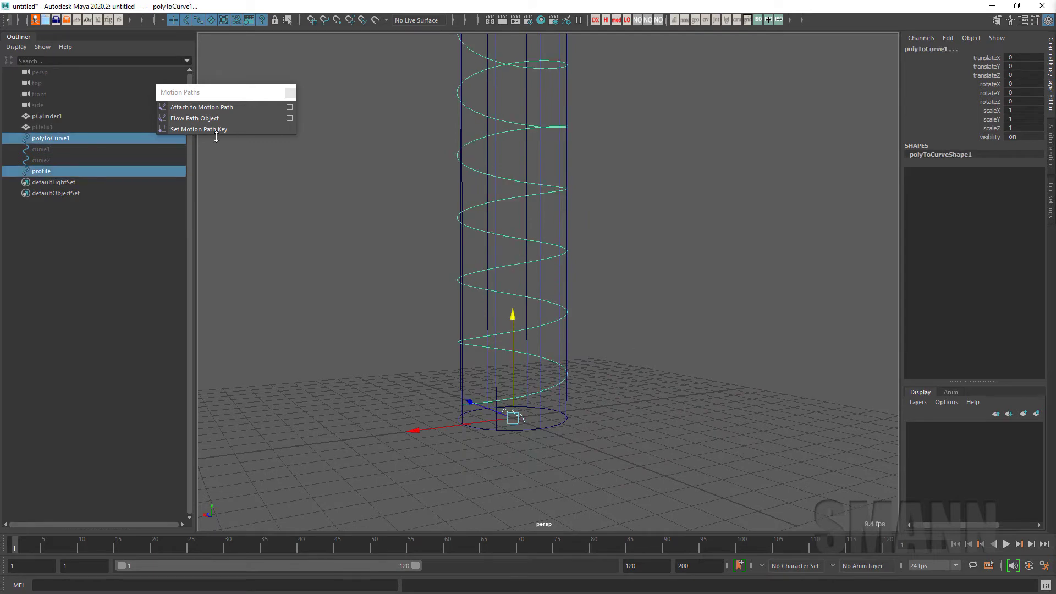
pyautogui.click(201, 107)
pyautogui.keyDown('alt'); pyautogui.moveTo(386, 208); pyautogui.dragTo(635, 379); pyautogui.keyUp('alt')
pyautogui.hotkey('ctrl', 'z')
# Stand the profile curve upright by setting its rotateX to 90
pyautogui.click(635, 379)
pyautogui.click(525, 408)
pyautogui.press('e')
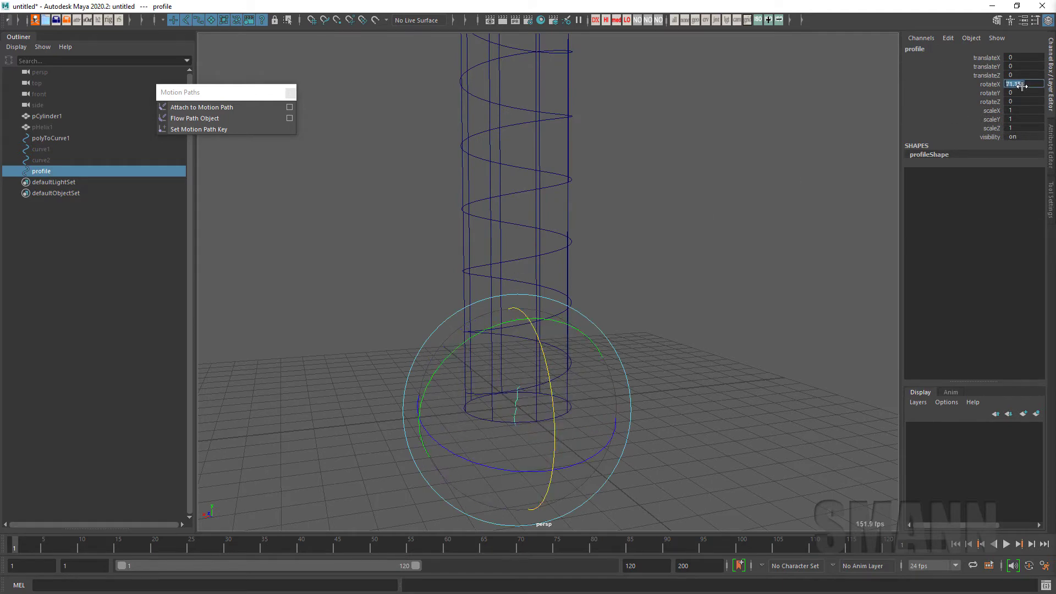
pyautogui.write('90')
pyautogui.press('Return')
pyautogui.keyDown('alt'); pyautogui.moveTo(621, 277); pyautogui.dragTo(649, 283); pyautogui.keyUp('alt')
pyautogui.press('w')
pyautogui.keyDown('alt'); pyautogui.moveTo(644, 333); pyautogui.dragTo(631, 328); pyautogui.keyUp('alt')
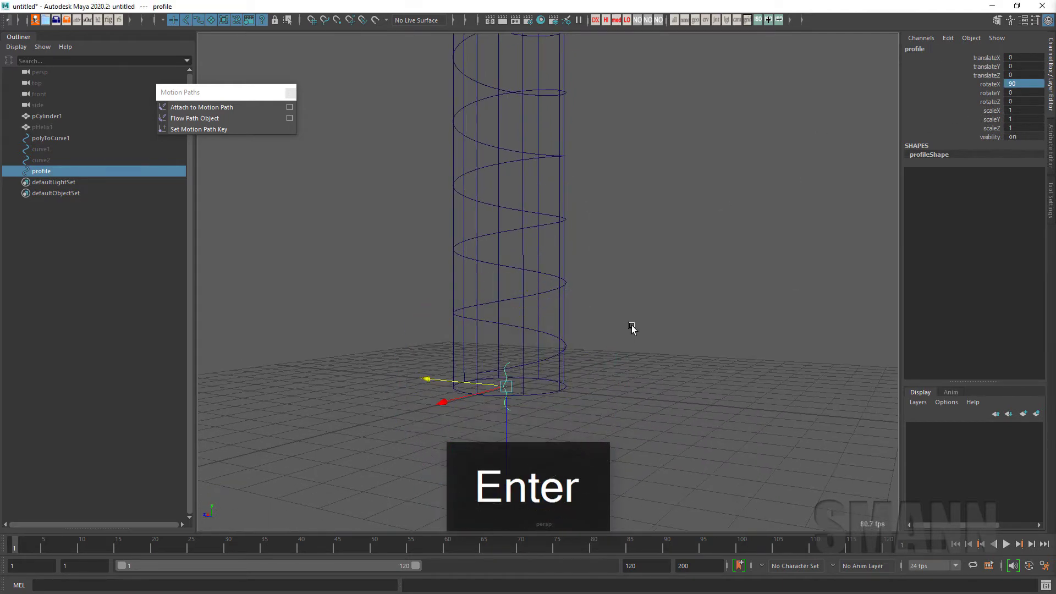
# Freeze the transformations of the upright profile curve
pyautogui.keyDown('alt'); pyautogui.moveTo(633, 367); pyautogui.dragTo(690, 299); pyautogui.keyUp('alt')
pyautogui.press('space')
pyautogui.click(480, 289)
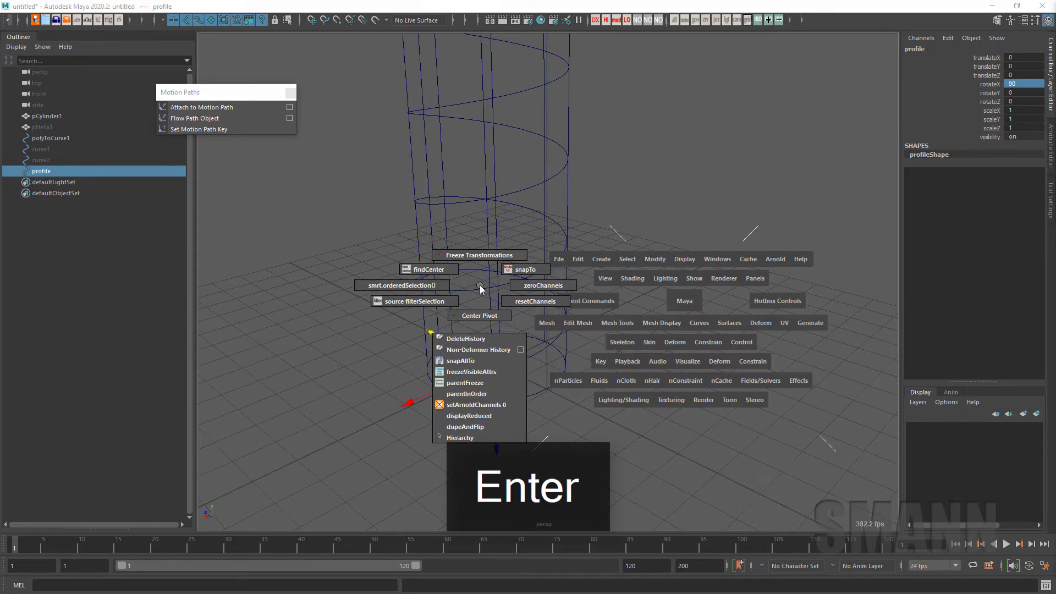
pyautogui.click(479, 255)
# Attach the upright profile curve to the spiral curve with Attach to Motion Path
pyautogui.keyDown('alt'); pyautogui.moveTo(625, 375); pyautogui.dragTo(711, 312); pyautogui.keyUp('alt')
pyautogui.keyDown('shift'); pyautogui.click(593, 258); pyautogui.keyUp('shift')
pyautogui.click(233, 109)
pyautogui.keyDown('alt'); pyautogui.moveTo(710, 312); pyautogui.dragTo(673, 325, button='right'); pyautogui.keyUp('alt')
pyautogui.keyDown('alt'); pyautogui.moveTo(673, 324); pyautogui.dragTo(676, 405, button='middle'); pyautogui.keyUp('alt')
pyautogui.keyDown('alt'); pyautogui.moveTo(676, 405); pyautogui.dragTo(528, 417, button='right'); pyautogui.keyUp('alt')
pyautogui.keyDown('alt'); pyautogui.moveTo(512, 424); pyautogui.dragTo(420, 451); pyautogui.keyUp('alt')
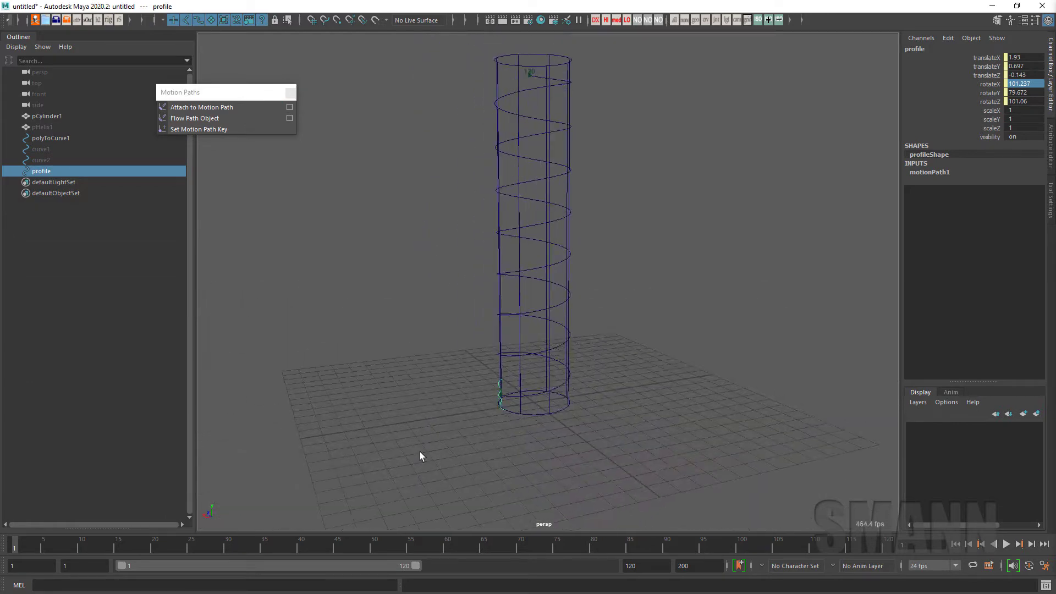
# Play the profile's motion along the spiral and return the timeline to frame 1
pyautogui.hotkey('alt', 'v')
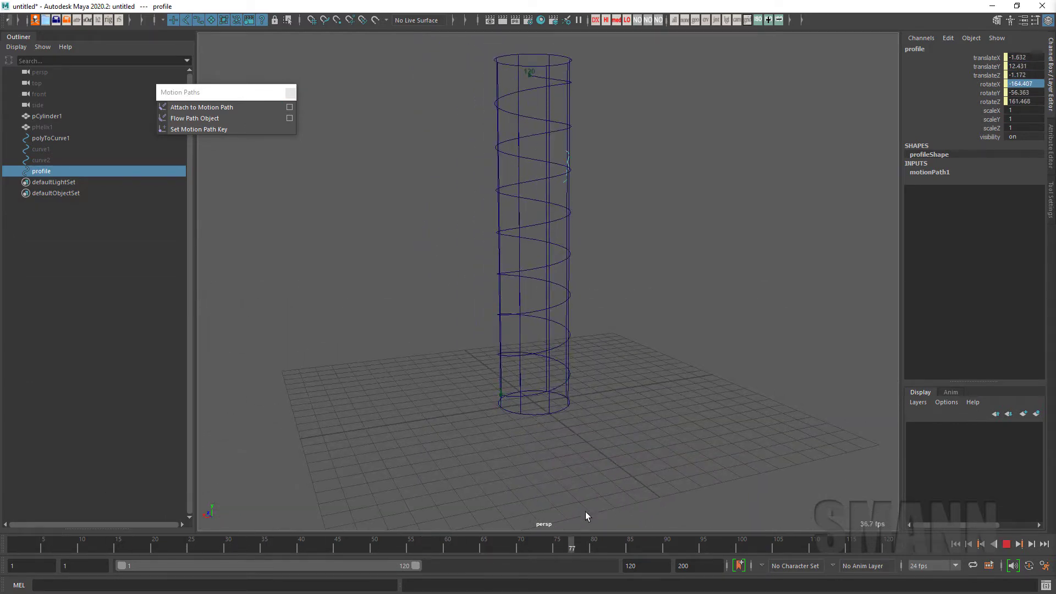
pyautogui.moveTo(698, 541); pyautogui.dragTo(14, 541)
pyautogui.keyDown('alt'); pyautogui.moveTo(571, 403); pyautogui.dragTo(596, 379, button='middle'); pyautogui.keyUp('alt')
pyautogui.keyDown('alt'); pyautogui.moveTo(602, 379); pyautogui.dragTo(487, 441); pyautogui.keyUp('alt')
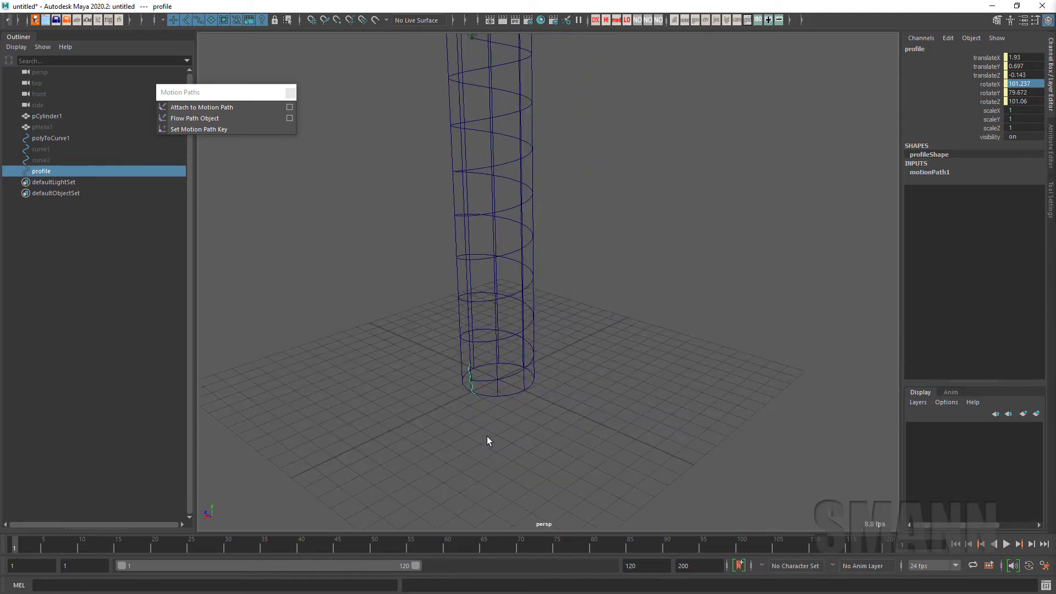
pyautogui.keyDown('alt'); pyautogui.moveTo(603, 273); pyautogui.dragTo(566, 141); pyautogui.keyUp('alt')
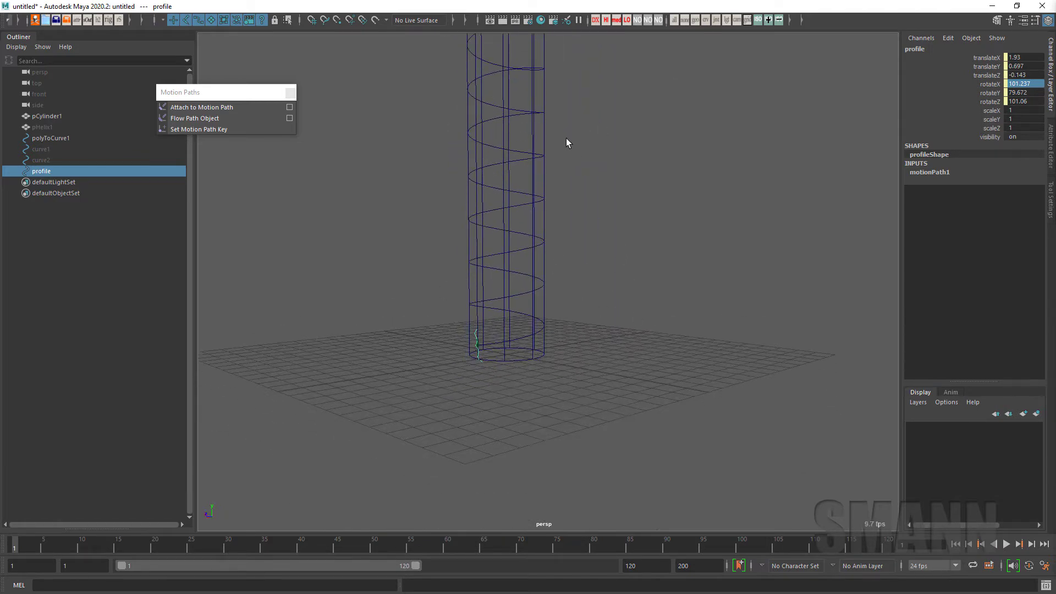
# Keep the Visualize commands open as a floating menu beneath the Motion Paths one
pyautogui.press('space')
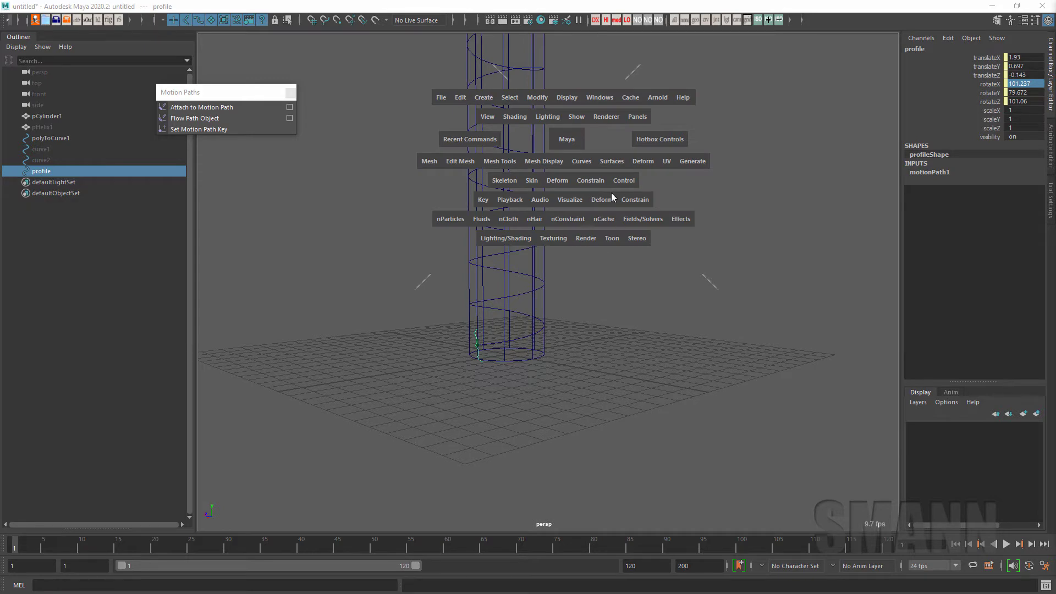
pyautogui.click(574, 200)
pyautogui.click(584, 211)
pyautogui.moveTo(599, 198); pyautogui.dragTo(265, 187)
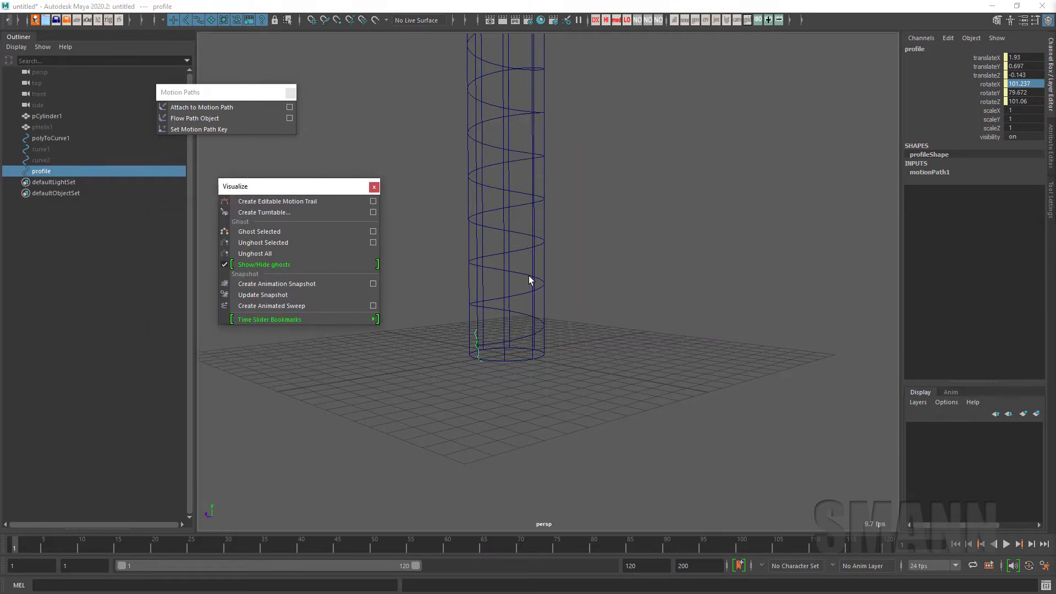
pyautogui.keyDown('alt'); pyautogui.moveTo(529, 276); pyautogui.dragTo(542, 256, button='middle'); pyautogui.keyUp('alt')
pyautogui.moveTo(312, 188); pyautogui.dragTo(271, 161)
pyautogui.keyDown('alt'); pyautogui.moveTo(579, 275); pyautogui.dragTo(578, 265, button='right'); pyautogui.keyUp('alt')
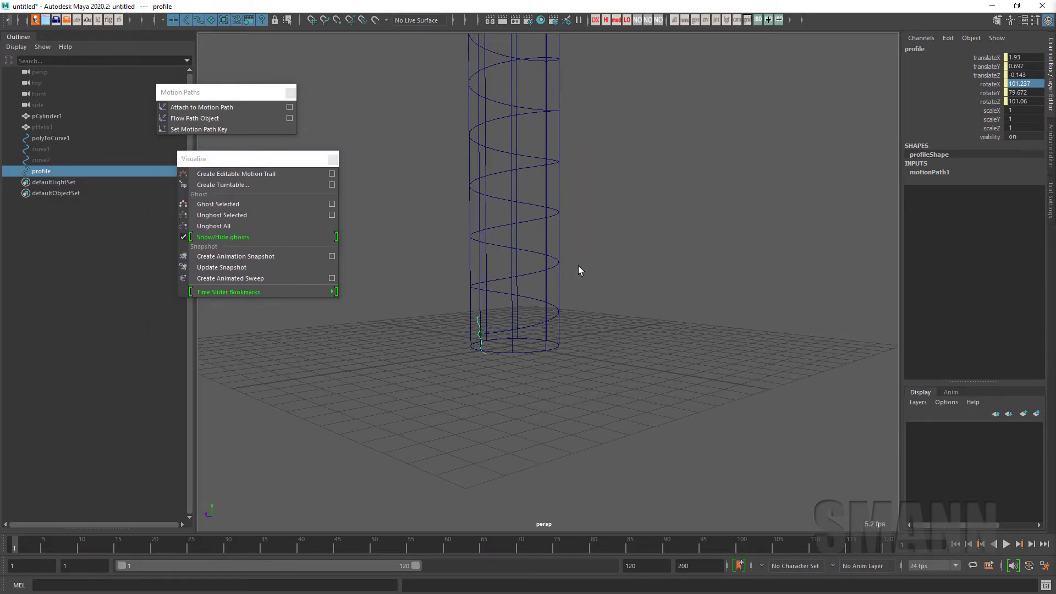
# Create an animated sweep from the profile using the Time Slider range, by time 1, cubic degree, open surface and NURBS output
pyautogui.click(332, 279)
pyautogui.moveTo(681, 135); pyautogui.dragTo(251, 188)
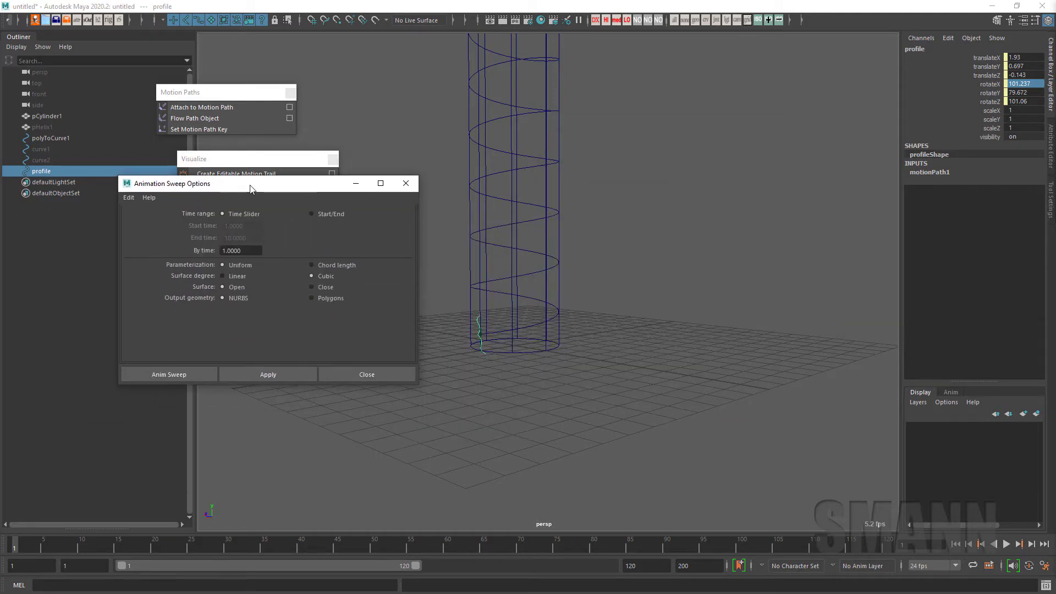
pyautogui.keyDown('alt'); pyautogui.moveTo(660, 319); pyautogui.dragTo(691, 295); pyautogui.keyUp('alt')
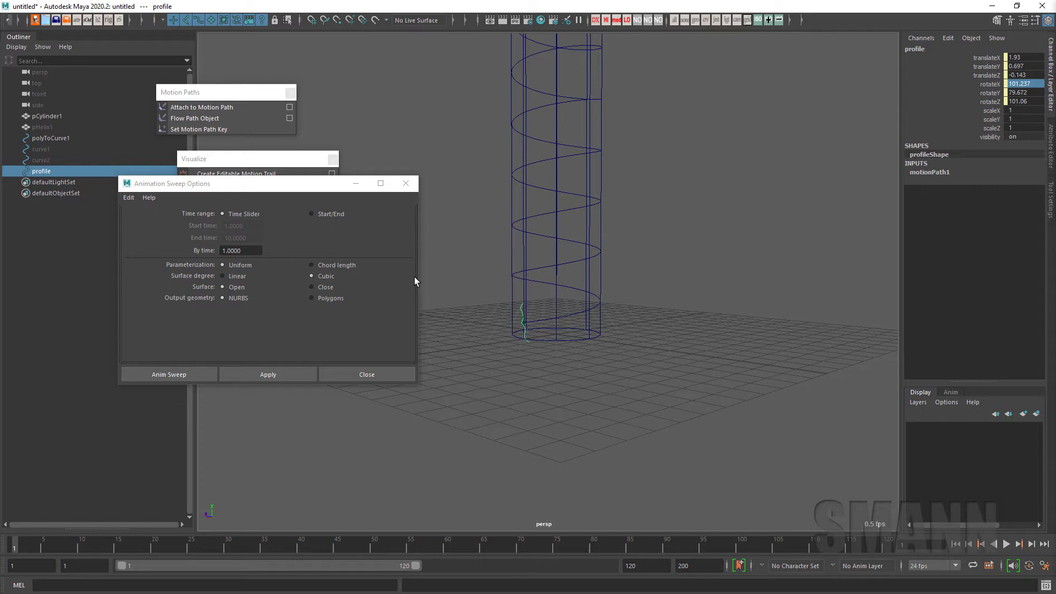
pyautogui.click(222, 211)
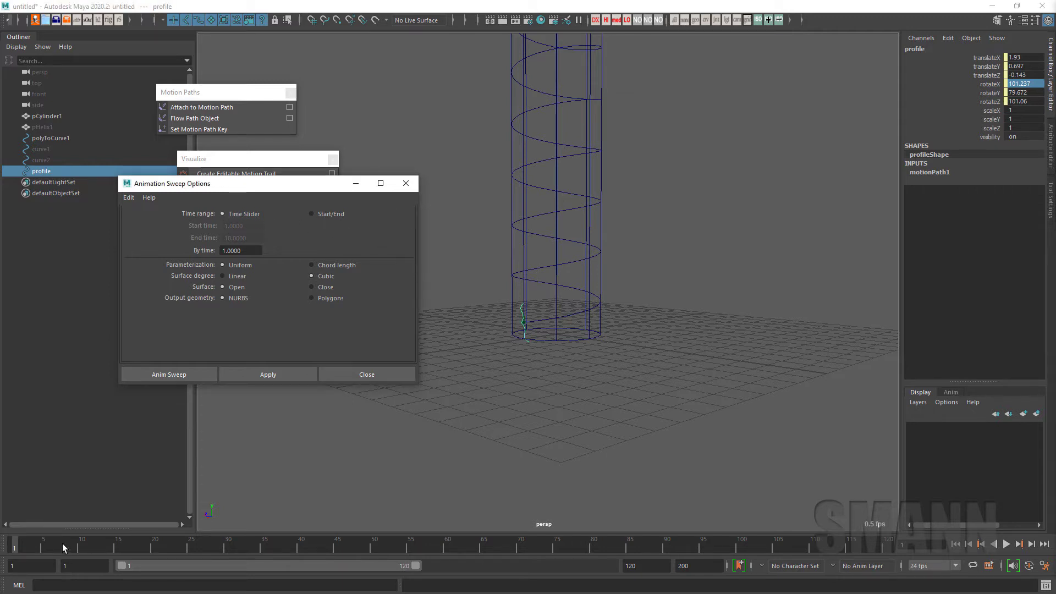
pyautogui.hotkey('alt', 'v')
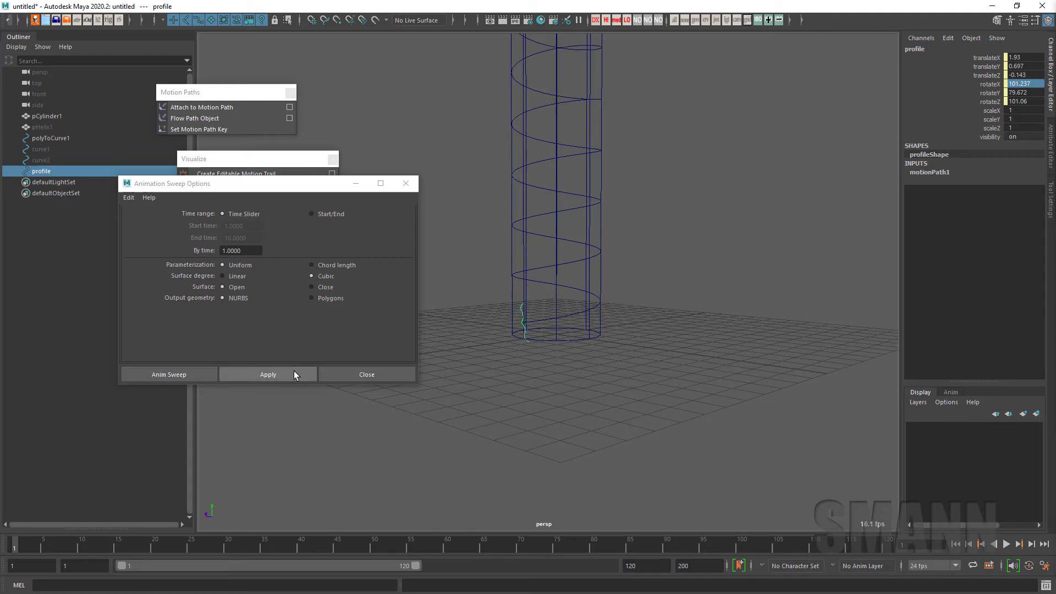
pyautogui.click(296, 373)
# Display the scene shaded with wireframe lines and examine the swept surface around the column's lower part
pyautogui.moveTo(660, 368)
pyautogui.keyDown('alt'); pyautogui.mouseDown()
pyautogui.moveTo(700, 384)
pyautogui.moveTo(677, 374)
pyautogui.moveTo(671, 345)
pyautogui.moveTo(648, 370)
pyautogui.moveTo(646, 405)
pyautogui.moveTo(681, 379)
pyautogui.moveTo(589, 361)
pyautogui.moveTo(607, 285)
pyautogui.moveTo(694, 465)
pyautogui.mouseUp(); pyautogui.keyUp('alt')
pyautogui.press('5')
pyautogui.hotkey('alt', 'x')
pyautogui.click(682, 380)
pyautogui.keyDown('alt'); pyautogui.moveTo(629, 182); pyautogui.dragTo(648, 402); pyautogui.keyUp('alt')
pyautogui.keyDown('alt'); pyautogui.moveTo(498, 434); pyautogui.dragTo(504, 321, button='middle'); pyautogui.keyUp('alt')
pyautogui.keyDown('alt'); pyautogui.moveTo(504, 320); pyautogui.dragTo(602, 430, button='right'); pyautogui.keyUp('alt')
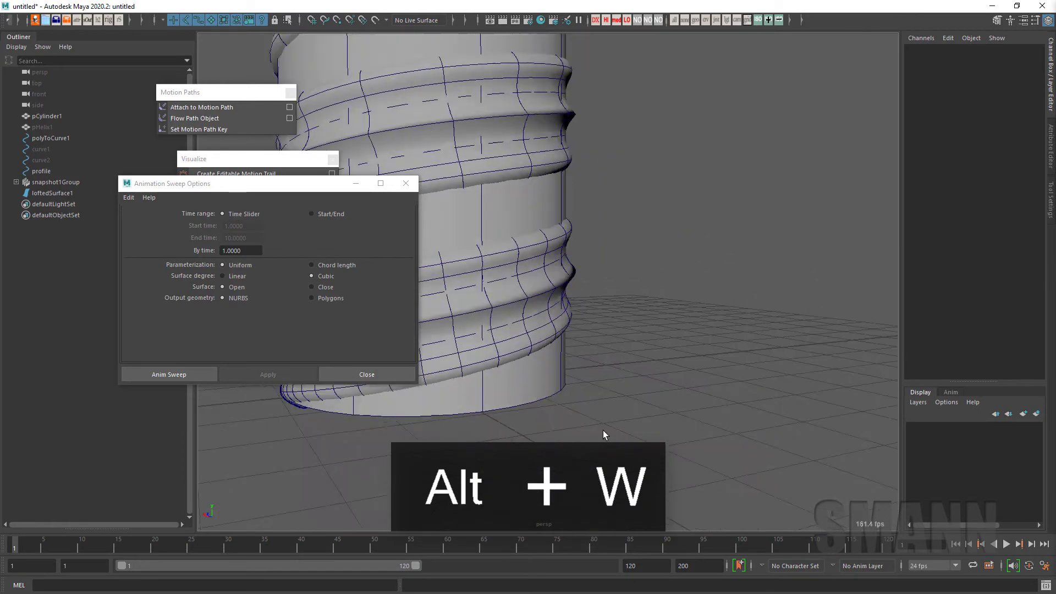
pyautogui.keyDown('alt'); pyautogui.moveTo(603, 430); pyautogui.dragTo(758, 396); pyautogui.keyUp('alt')
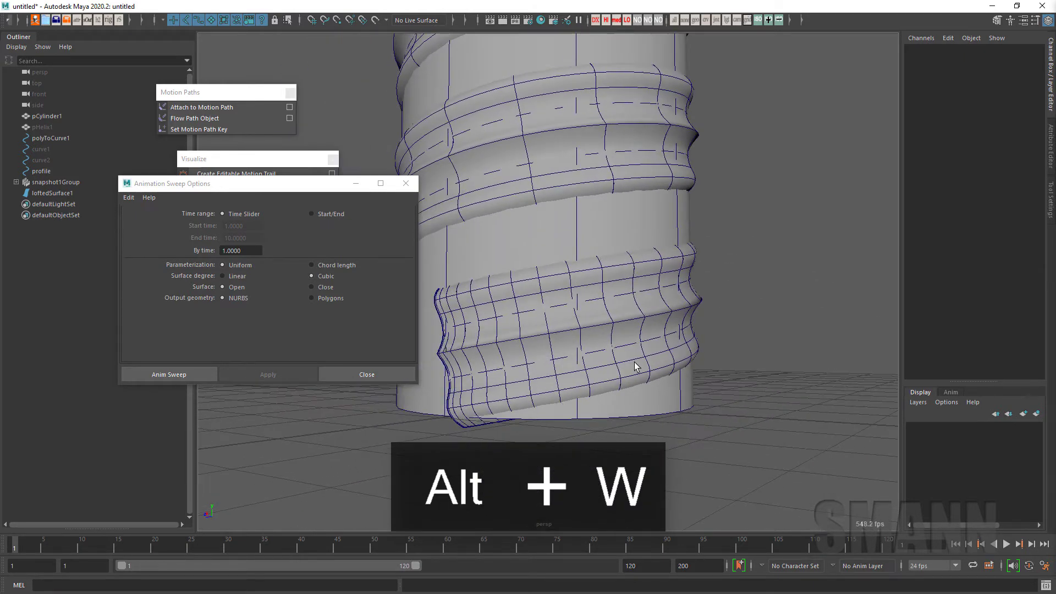
# Hide loftedSurface1 and examine the spacing of the snapshot profile curves along the column
pyautogui.click(52, 193)
pyautogui.hotkey('ctrl', 'h')
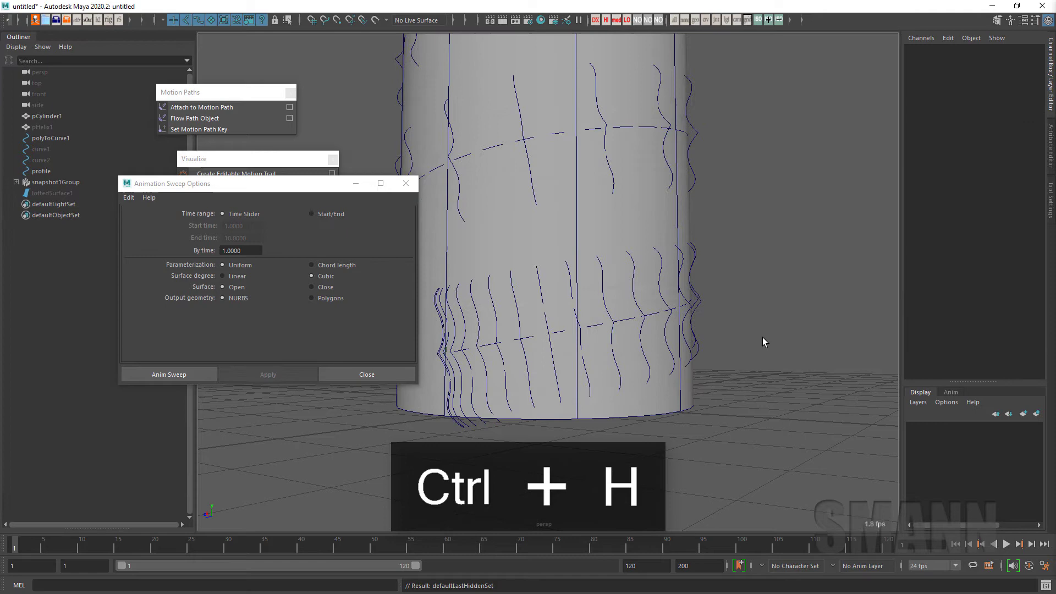
pyautogui.keyDown('alt'); pyautogui.moveTo(762, 337); pyautogui.dragTo(486, 380, button='right'); pyautogui.keyUp('alt')
pyautogui.keyDown('alt'); pyautogui.moveTo(581, 347); pyautogui.dragTo(651, 502); pyautogui.keyUp('alt')
pyautogui.keyDown('alt'); pyautogui.moveTo(651, 502); pyautogui.dragTo(651, 571, button='middle'); pyautogui.keyUp('alt')
pyautogui.keyDown('alt'); pyautogui.moveTo(550, 457); pyautogui.dragTo(643, 326); pyautogui.keyUp('alt')
pyautogui.keyDown('alt'); pyautogui.moveTo(802, 276); pyautogui.dragTo(700, 279); pyautogui.keyUp('alt')
pyautogui.keyDown('alt'); pyautogui.moveTo(663, 311); pyautogui.dragTo(689, 336); pyautogui.keyUp('alt')
pyautogui.keyDown('alt'); pyautogui.moveTo(690, 336); pyautogui.dragTo(646, 221, button='middle'); pyautogui.keyUp('alt')
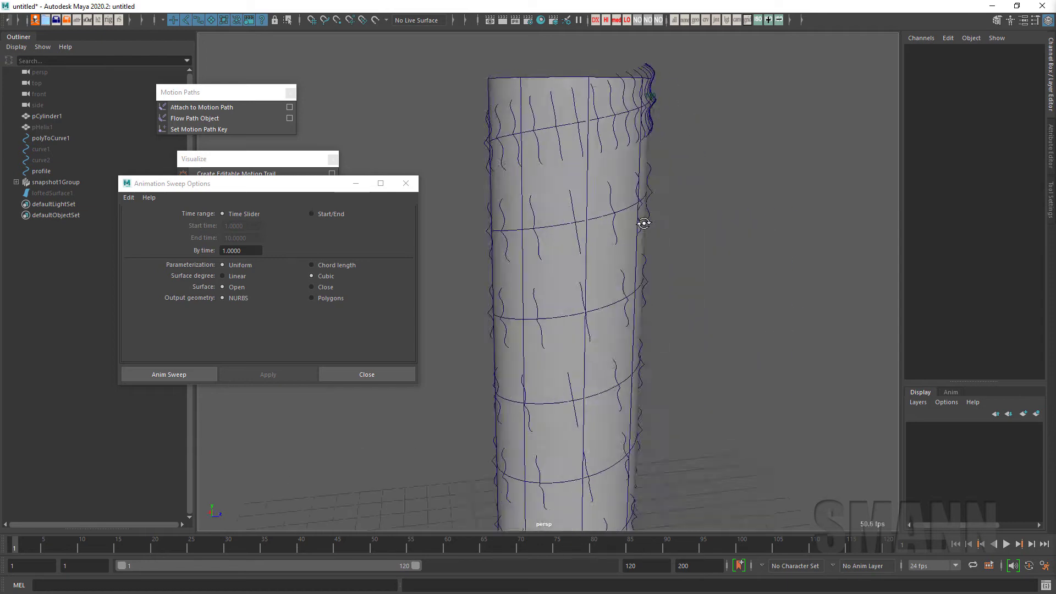
pyautogui.keyDown('alt'); pyautogui.moveTo(646, 221); pyautogui.dragTo(767, 309); pyautogui.keyUp('alt')
# Open the profile's motionPath1 in the Graph Editor and straighten its U Value curve by applying spline tangents to both keys
pyautogui.click(66, 171)
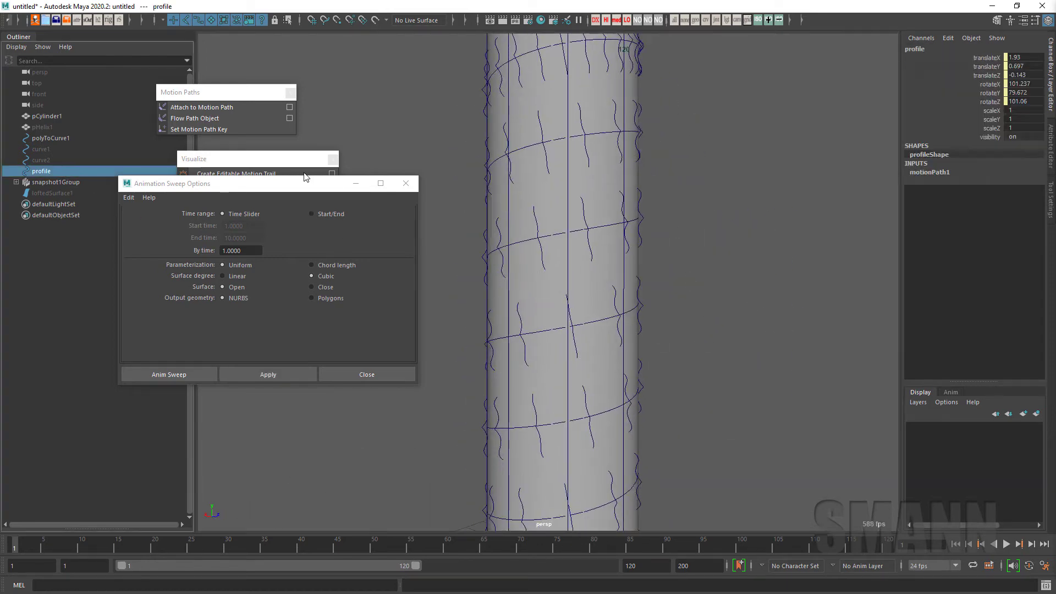
pyautogui.click(937, 172)
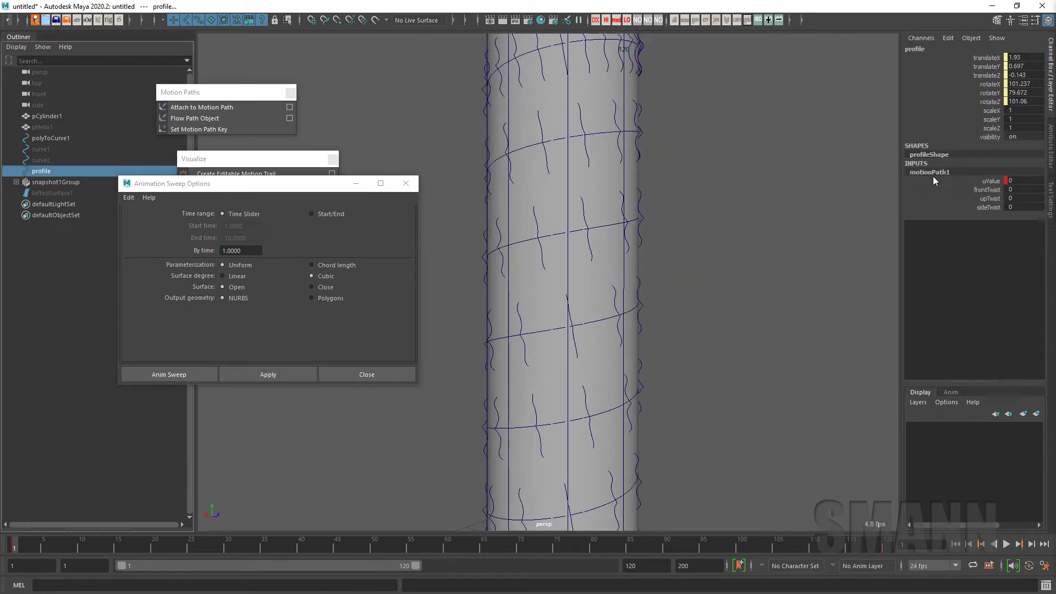
pyautogui.keyDown('ctrl'); pyautogui.click(66, 175); pyautogui.keyUp('ctrl')
pyautogui.keyDown('alt'); pyautogui.moveTo(566, 199); pyautogui.dragTo(545, 184, button='middle'); pyautogui.keyUp('alt')
pyautogui.press('space')
pyautogui.moveTo(568, 88); pyautogui.dragTo(731, 150)
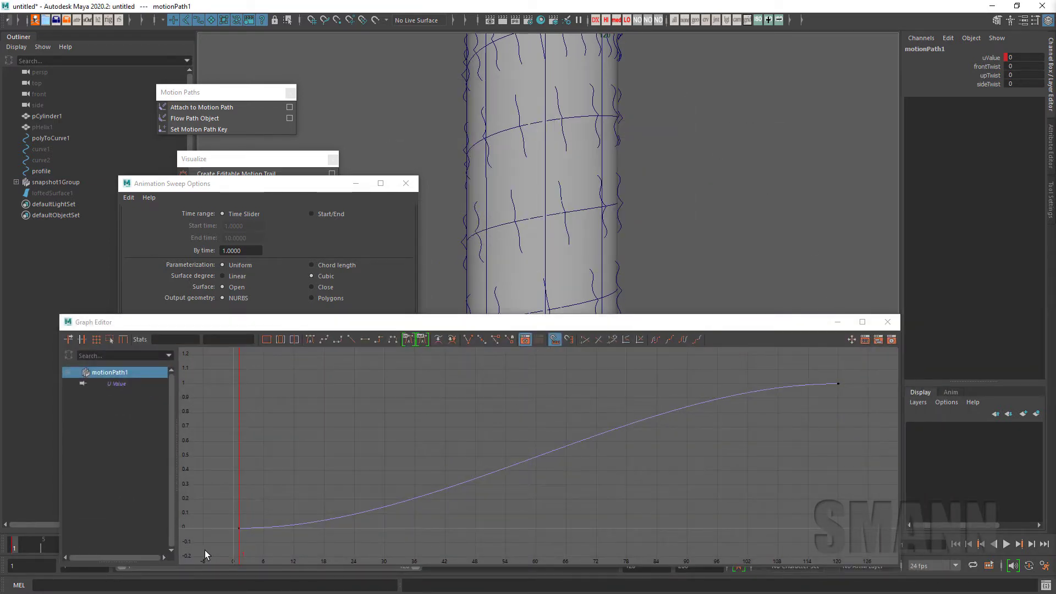
pyautogui.click(800, 389)
pyautogui.click(324, 339)
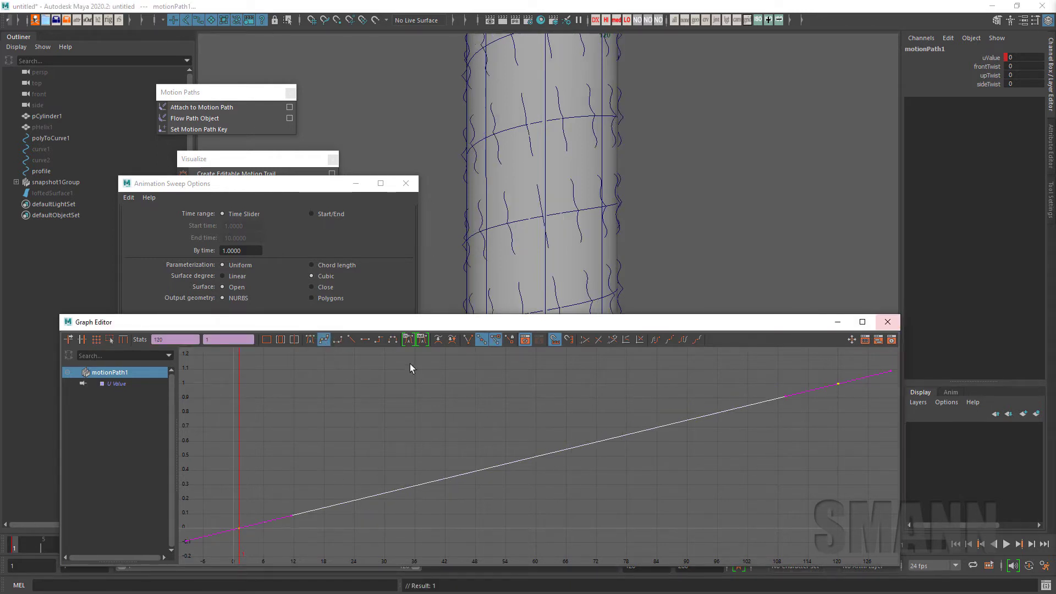
pyautogui.click(887, 322)
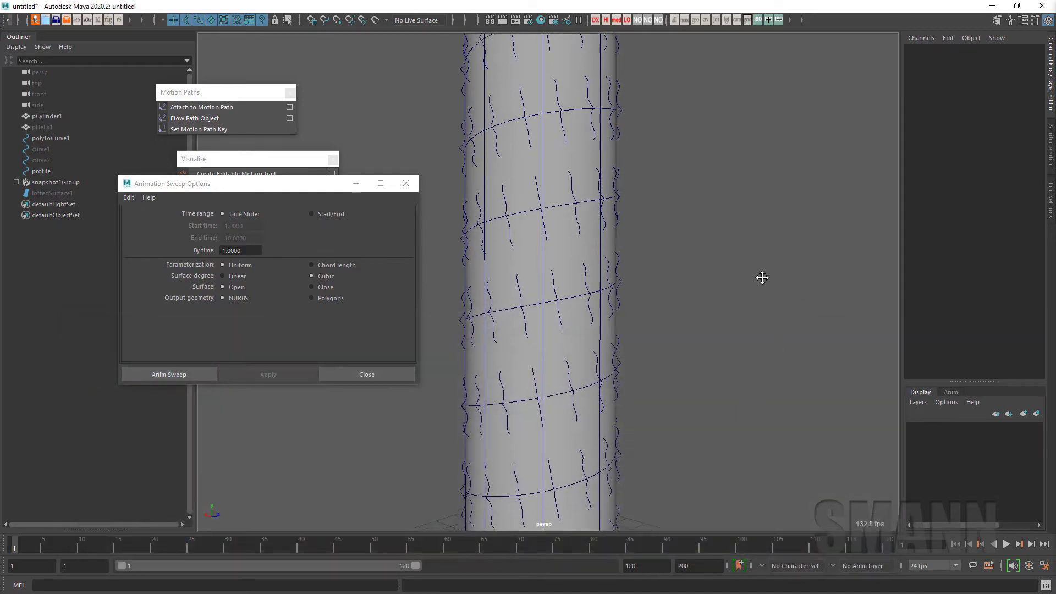
# Try a snapshot increment of 2 on snapshot1Group and examine the profile curve spacing along the column
pyautogui.keyDown('alt'); pyautogui.moveTo(761, 278); pyautogui.dragTo(631, 366); pyautogui.keyUp('alt')
pyautogui.click(87, 182)
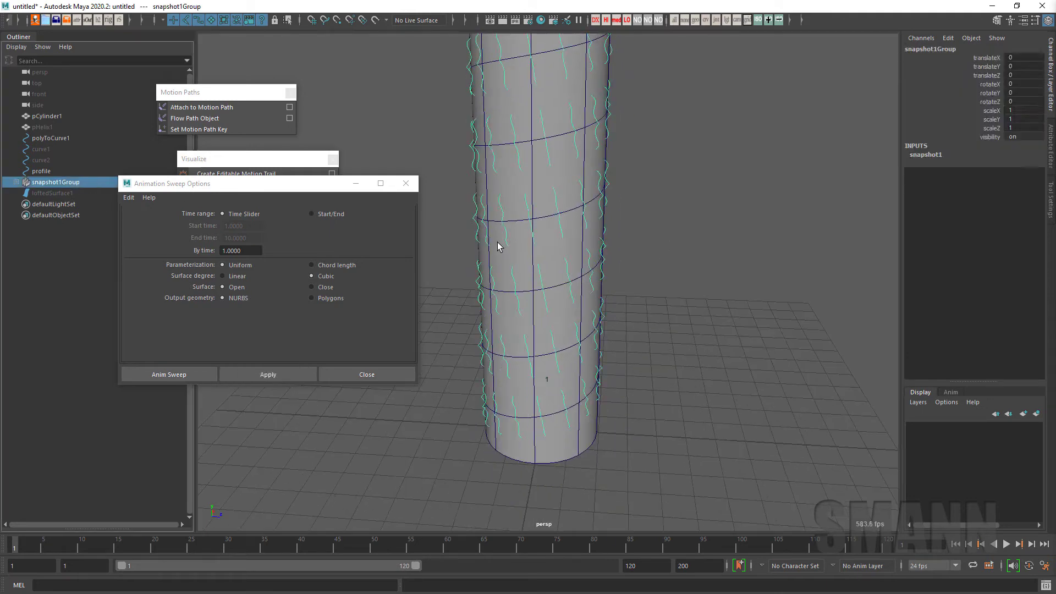
pyautogui.keyDown('alt'); pyautogui.moveTo(637, 287); pyautogui.dragTo(665, 276); pyautogui.keyUp('alt')
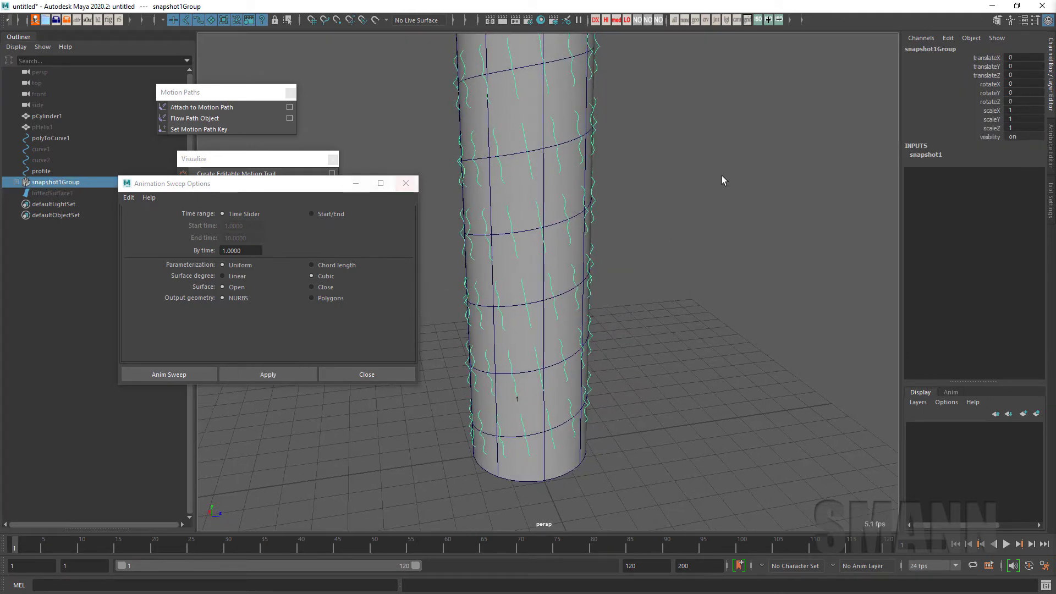
pyautogui.click(945, 154)
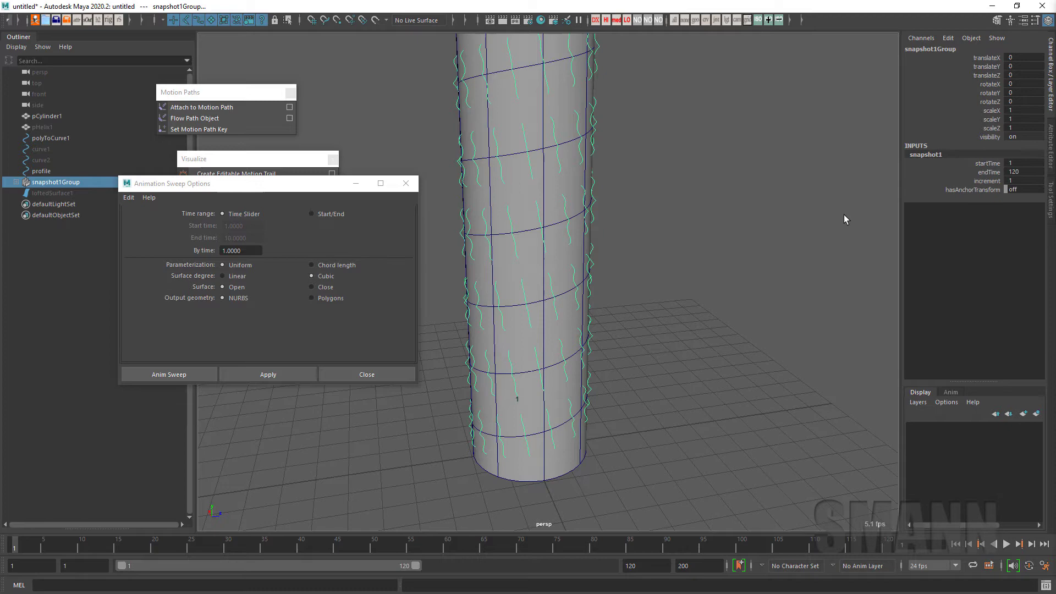
pyautogui.keyDown('alt'); pyautogui.moveTo(799, 223); pyautogui.dragTo(618, 352); pyautogui.keyUp('alt')
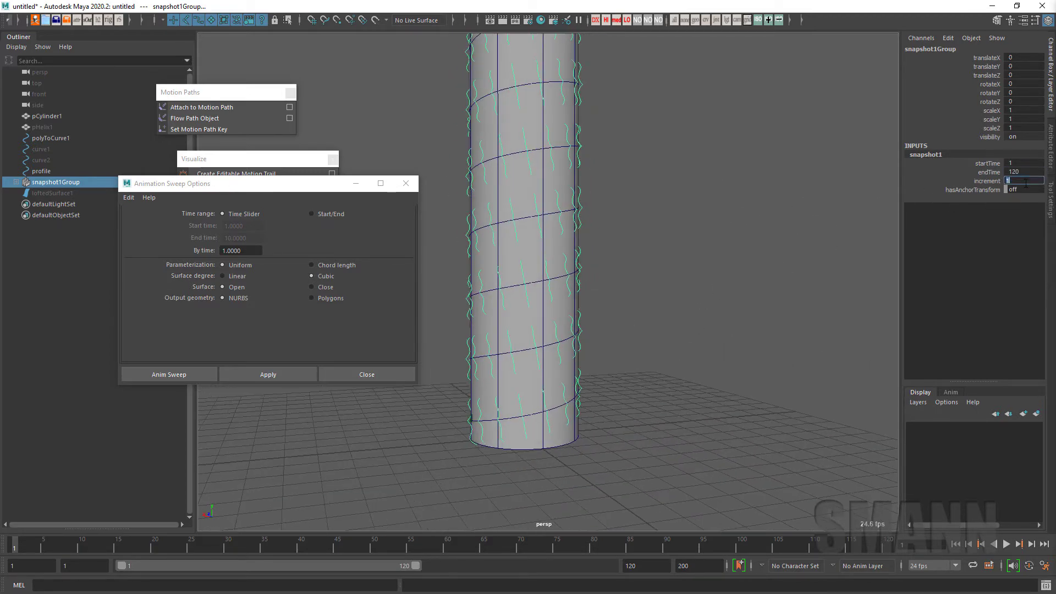
pyautogui.write('2')
pyautogui.press('Return')
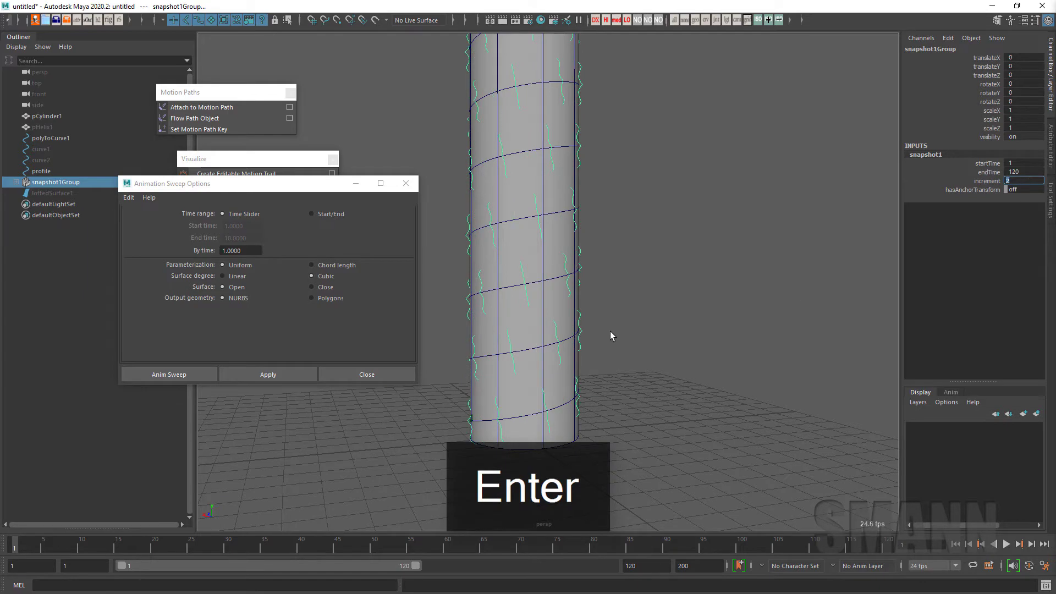
pyautogui.keyDown('alt'); pyautogui.moveTo(610, 331); pyautogui.dragTo(692, 342); pyautogui.keyUp('alt')
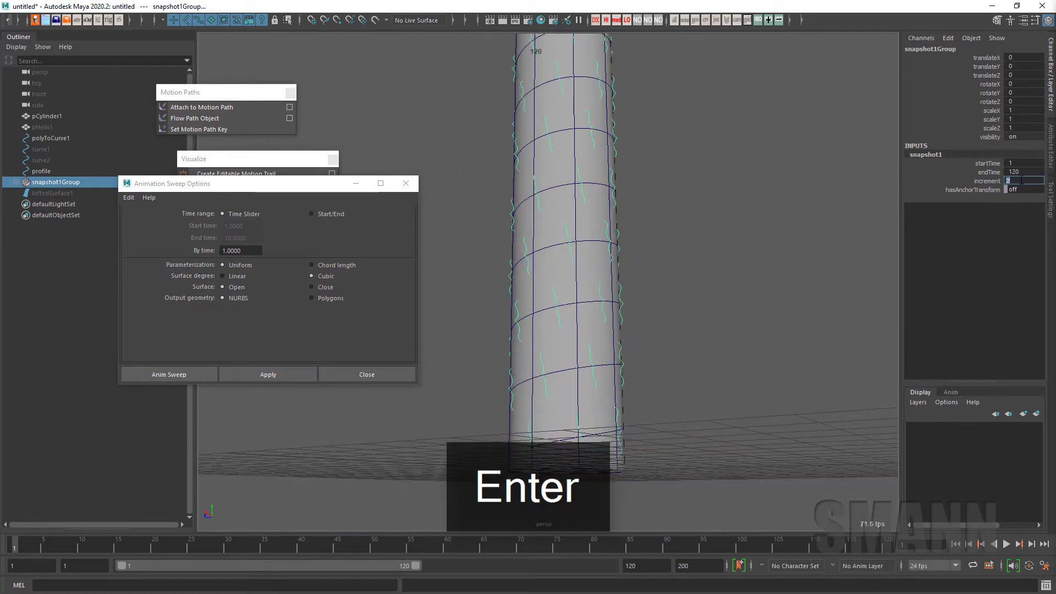
# Test snapshot increments of 1 and 5 on snapshot1, and return the increment to 1
pyautogui.write('1')
pyautogui.press('Return')
pyautogui.write('5')
pyautogui.press('Return')
pyautogui.write('1')
pyautogui.press('Return')
pyautogui.keyDown('alt'); pyautogui.moveTo(732, 267); pyautogui.dragTo(732, 297); pyautogui.keyUp('alt')
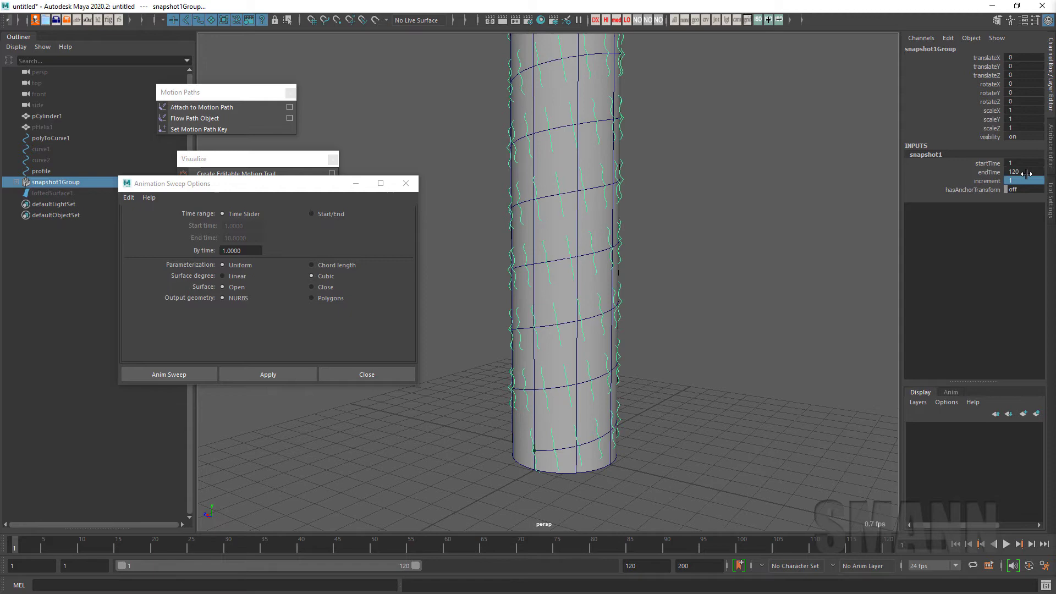
# Try an end time of 50 on snapshot1 and set the end time back to 120
pyautogui.keyDown('alt'); pyautogui.moveTo(811, 208); pyautogui.dragTo(767, 243); pyautogui.keyUp('alt')
pyautogui.scroll(-2, 767, 243)
pyautogui.doubleClick(1036, 172)
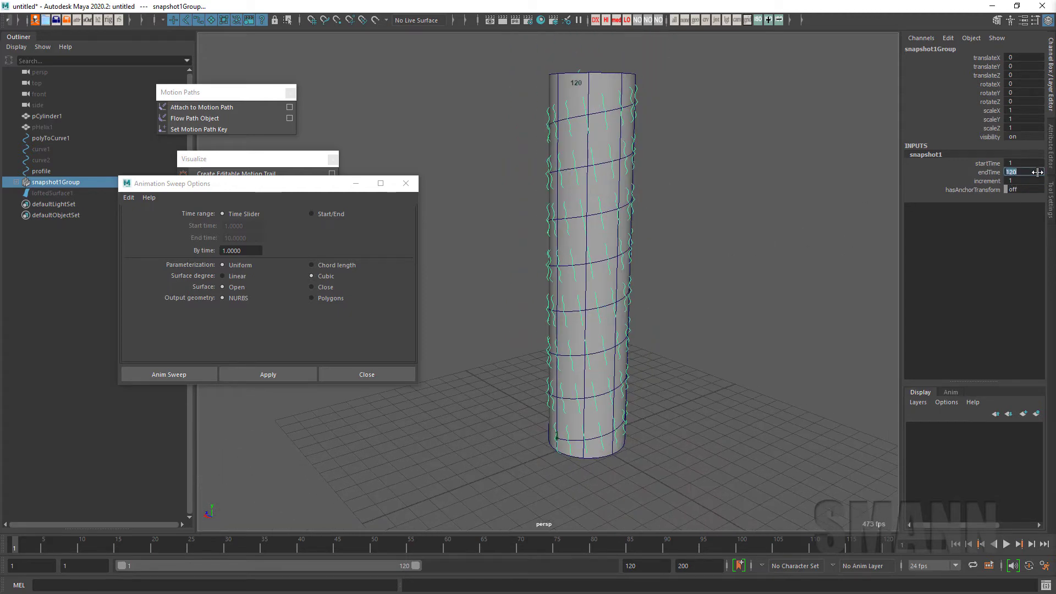
pyautogui.write('50')
pyautogui.press('Return')
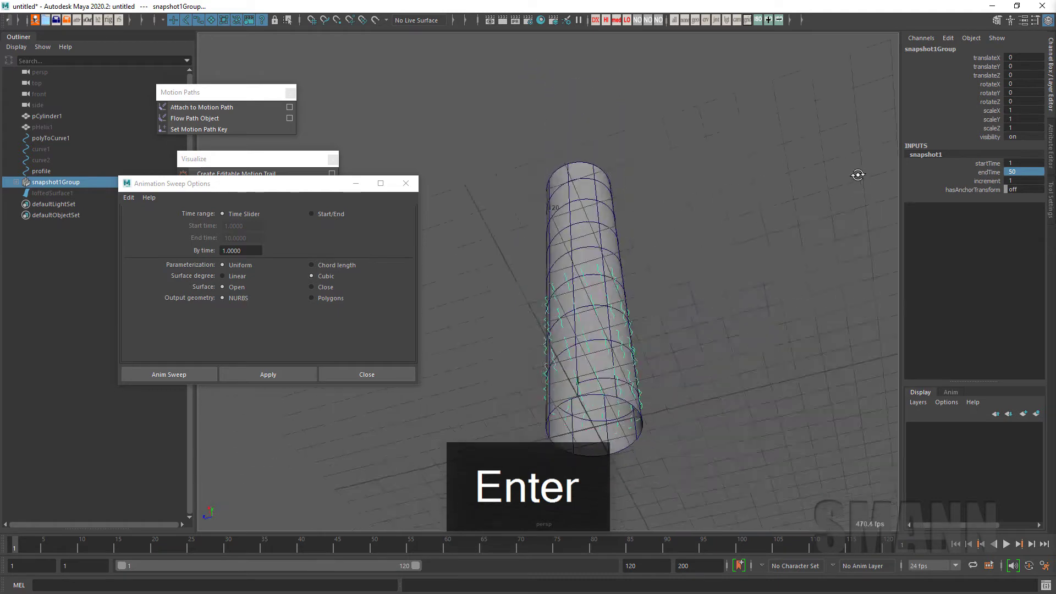
pyautogui.click(1030, 179)
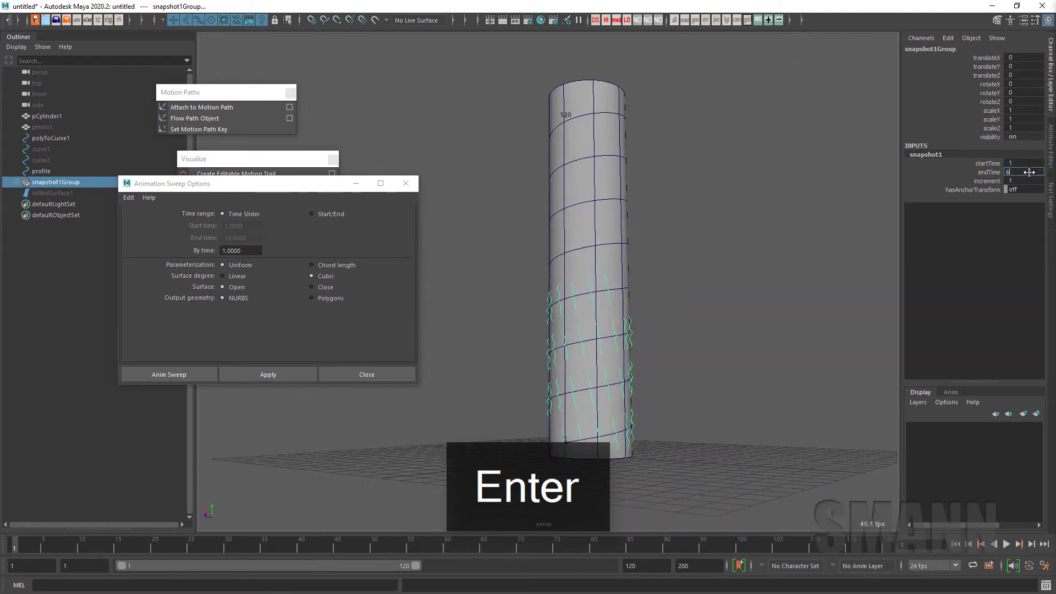
pyautogui.click(1026, 171)
pyautogui.write('120')
pyautogui.press('Return')
# Unhide loftedSurface1 around the column
pyautogui.keyDown('alt'); pyautogui.moveTo(767, 232); pyautogui.dragTo(741, 229); pyautogui.keyUp('alt')
pyautogui.click(741, 229)
pyautogui.click(42, 192)
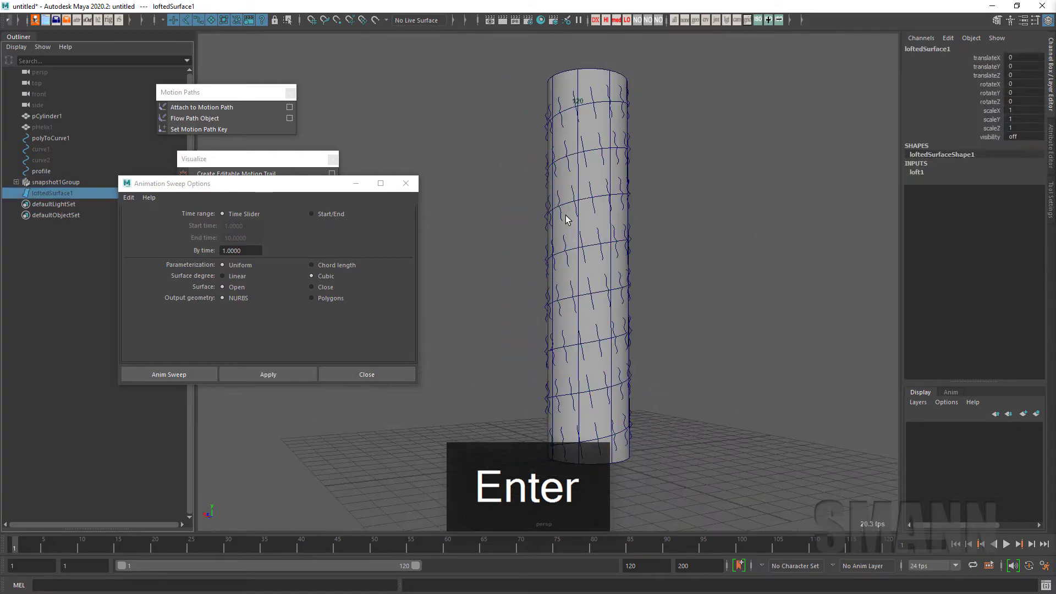
# With the swept surface shown, shorten snapshot1's end time to 50, examine the spiral, and restore it to 120
pyautogui.click(62, 182)
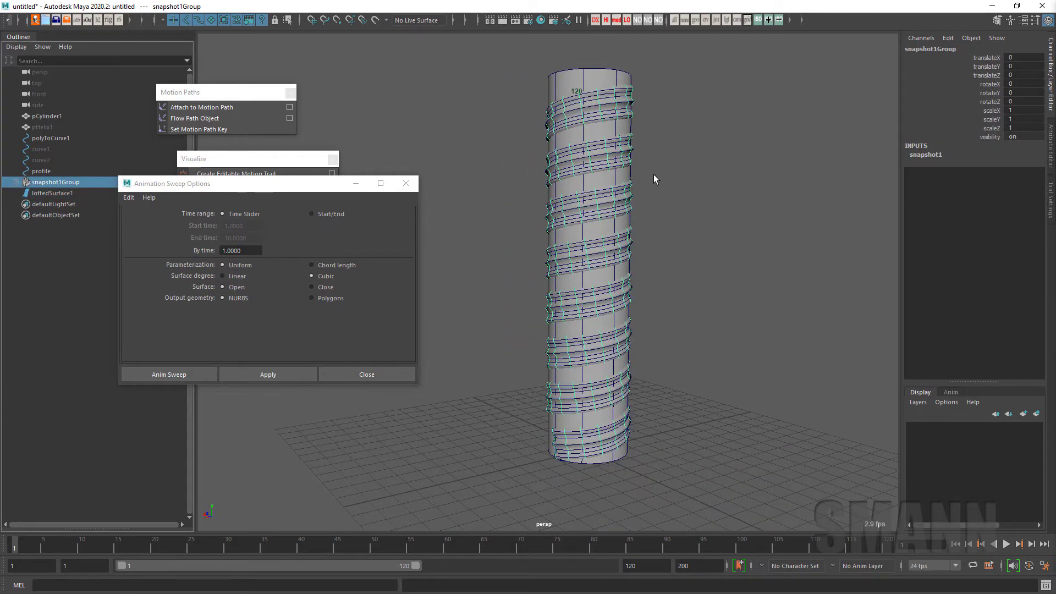
pyautogui.click(934, 157)
pyautogui.click(1031, 173)
pyautogui.write('5')
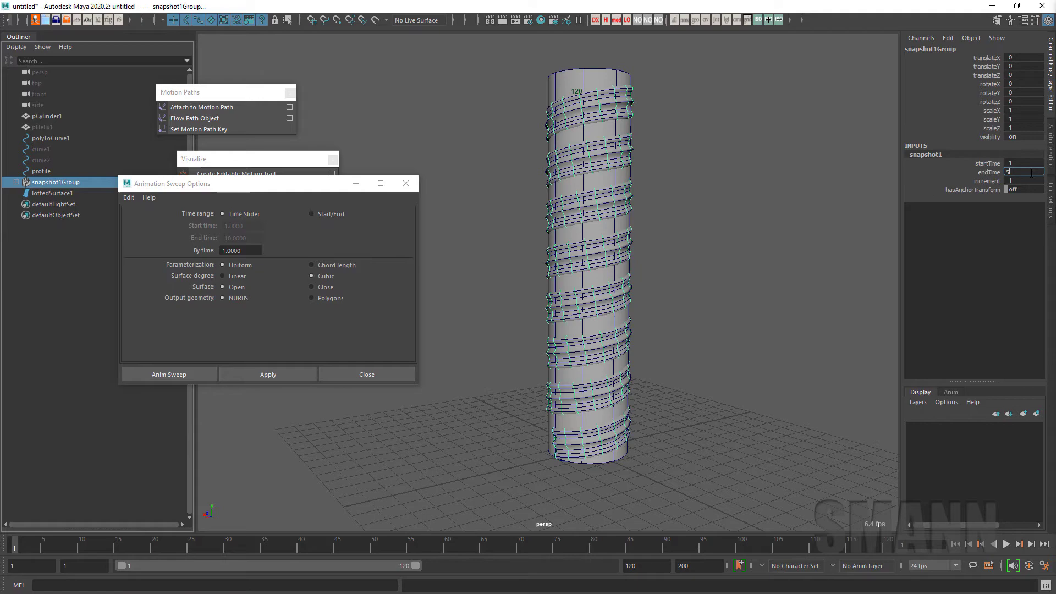
pyautogui.write('0')
pyautogui.press('Return')
pyautogui.keyDown('alt'); pyautogui.moveTo(766, 356); pyautogui.dragTo(627, 327); pyautogui.keyUp('alt')
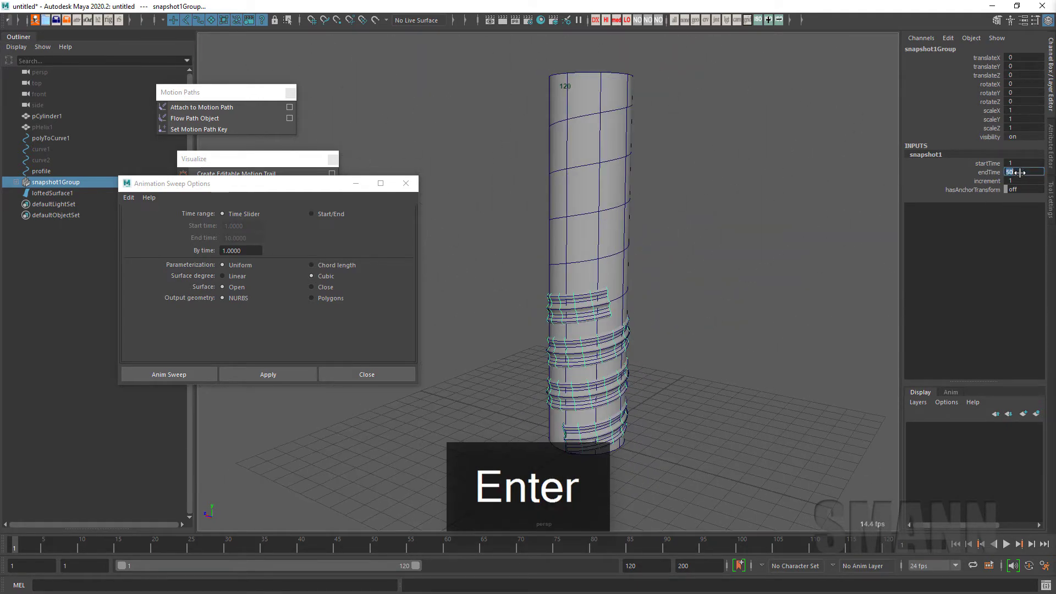
pyautogui.write('120')
pyautogui.press('Return')
pyautogui.keyDown('alt'); pyautogui.moveTo(707, 273); pyautogui.dragTo(688, 294); pyautogui.keyUp('alt')
# Close the Animation Sweep options and display the scene shaded without wireframe lines
pyautogui.click(401, 374)
pyautogui.click(734, 347)
pyautogui.keyDown('alt'); pyautogui.moveTo(734, 347); pyautogui.dragTo(737, 309); pyautogui.keyUp('alt')
pyautogui.hotkey('alt', 'w')
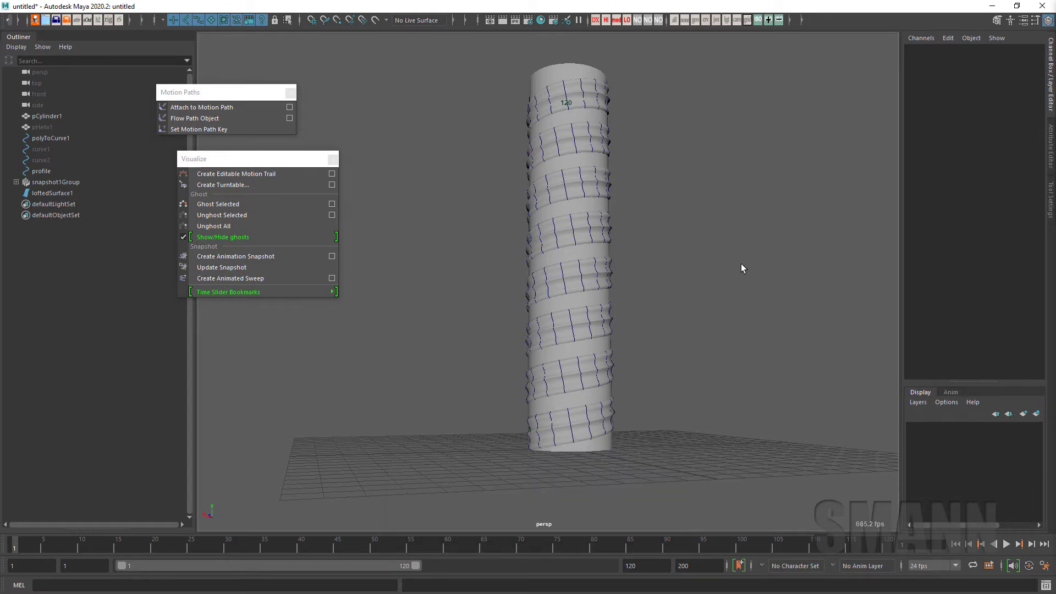
# Select the swept surface and display the channels of its loft1 history node
pyautogui.keyDown('alt'); pyautogui.moveTo(741, 262); pyautogui.dragTo(554, 229); pyautogui.keyUp('alt')
pyautogui.click(556, 197)
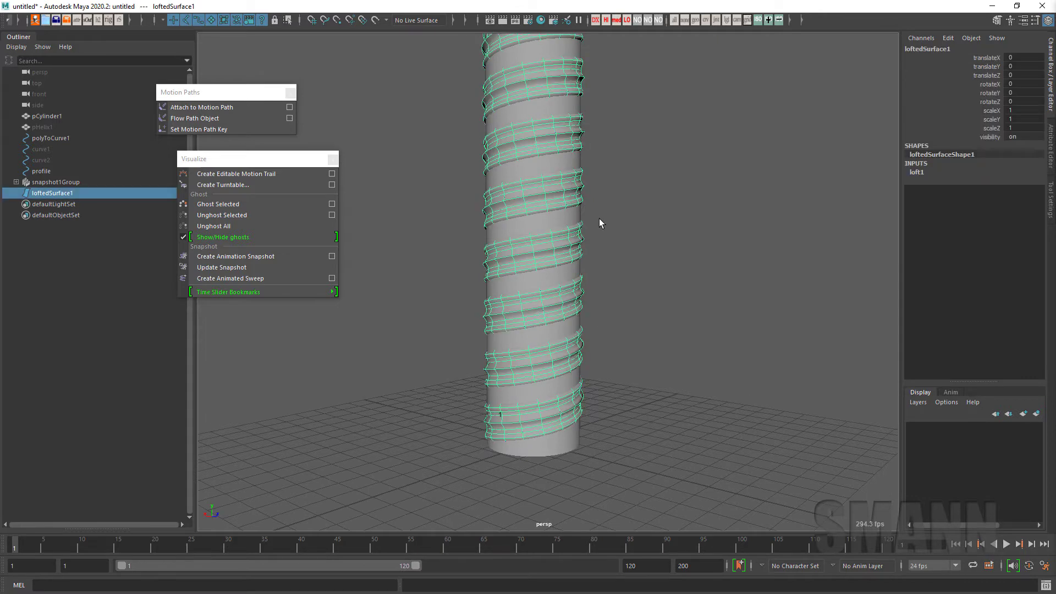
pyautogui.click(925, 175)
pyautogui.hotkey('ctrl', 'a')
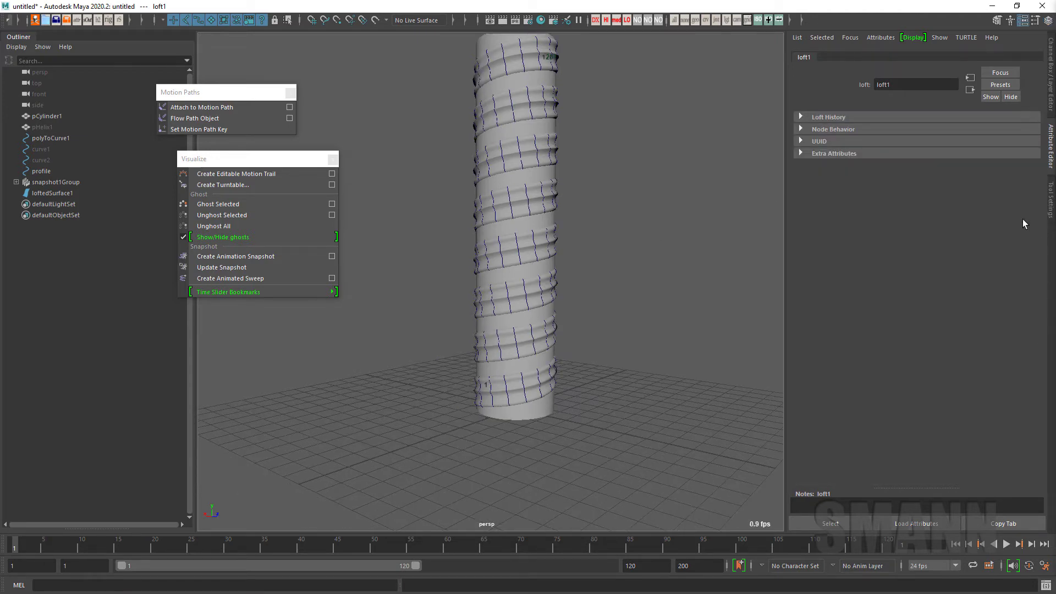
pyautogui.hotkey('ctrl', 'a')
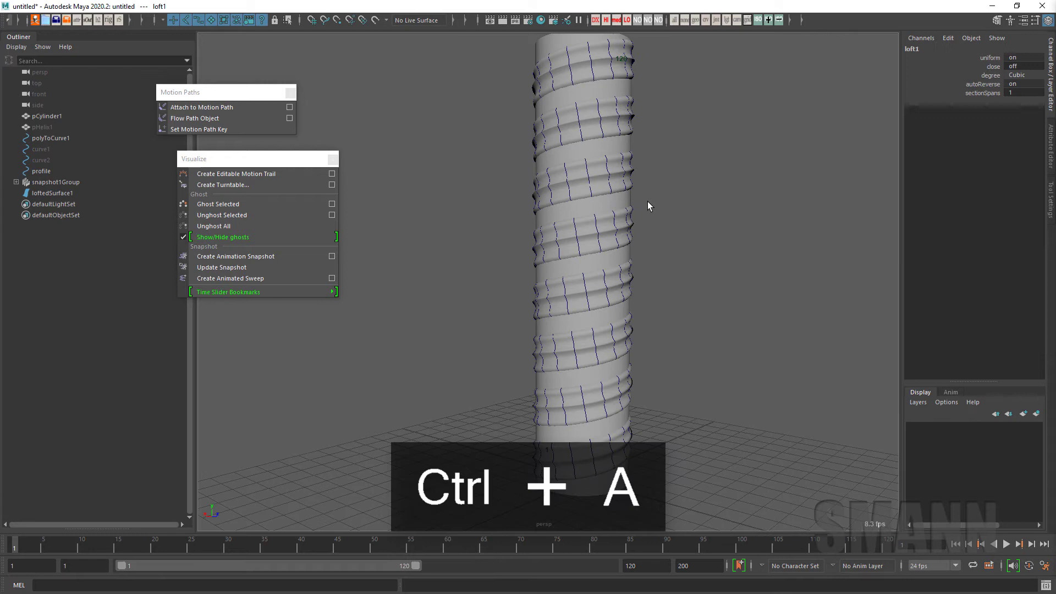
# Try the Linear degree on loft1 and set the degree back to Cubic
pyautogui.click(1029, 75)
pyautogui.click(1032, 87)
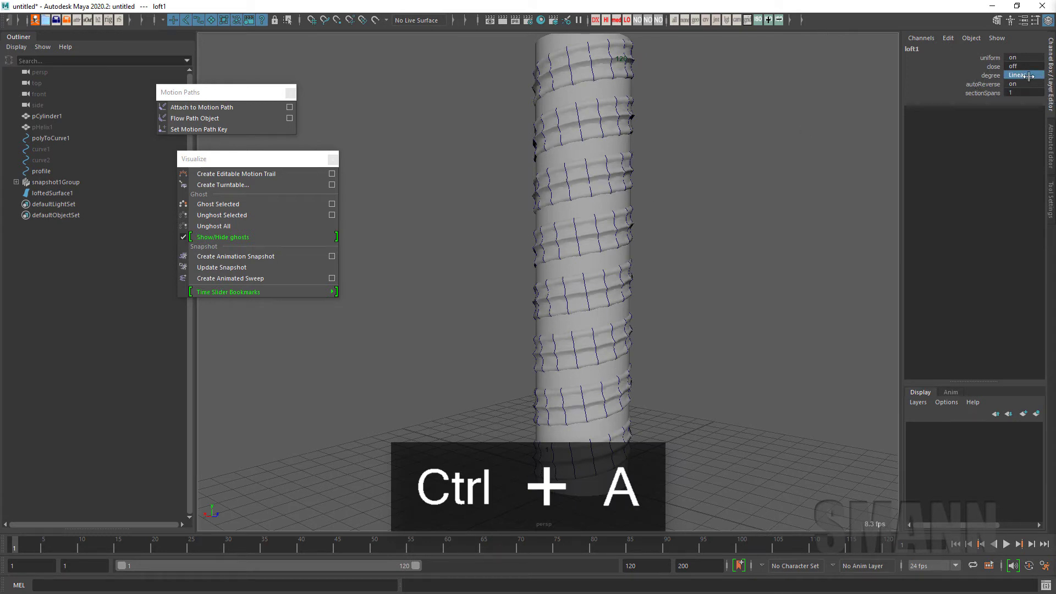
pyautogui.click(1029, 76)
pyautogui.click(1032, 96)
pyautogui.click(1027, 77)
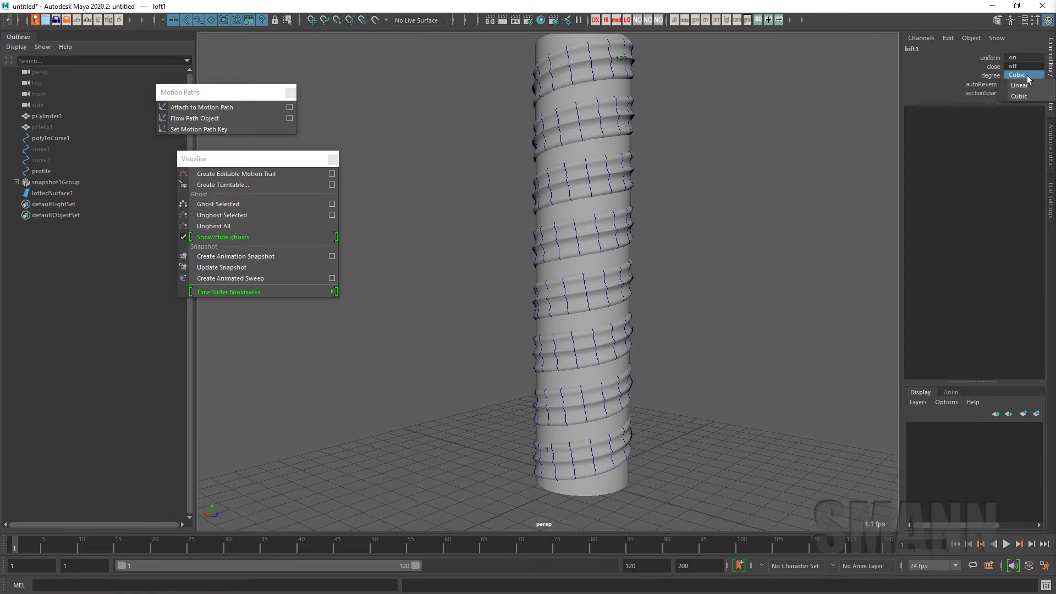
pyautogui.click(973, 77)
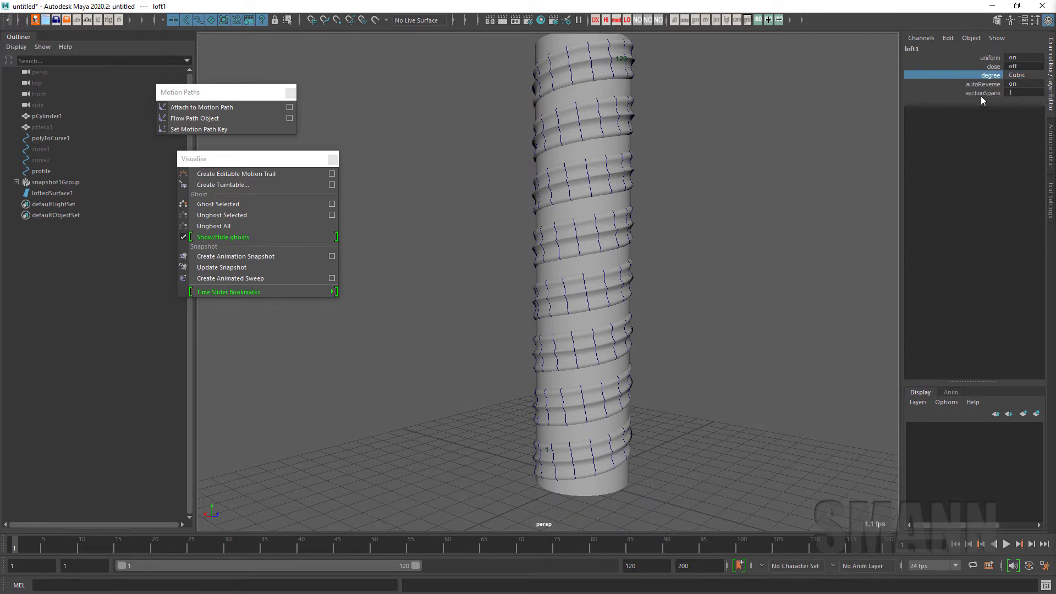
# Turn wireframe on shaded back on and set loft1's section spans to 2
pyautogui.click(981, 93)
pyautogui.hotkey('alt', 'w')
pyautogui.keyDown('alt'); pyautogui.moveTo(537, 290); pyautogui.dragTo(686, 329, button='right'); pyautogui.keyUp('alt')
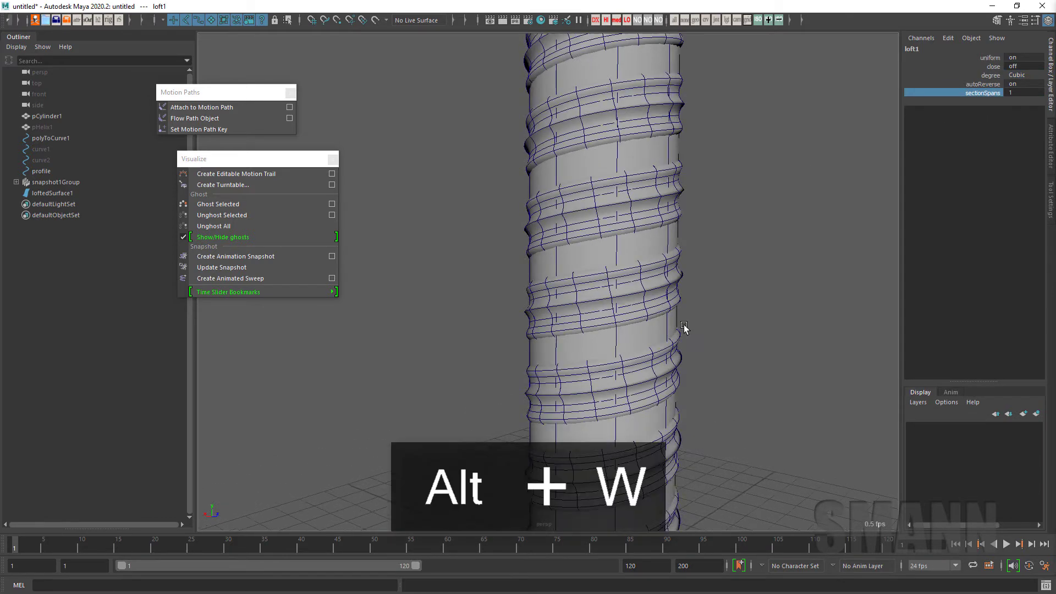
pyautogui.keyDown('alt'); pyautogui.moveTo(686, 330); pyautogui.dragTo(630, 331, button='middle'); pyautogui.keyUp('alt')
pyautogui.click(1016, 93)
pyautogui.write('2')
pyautogui.press('Return')
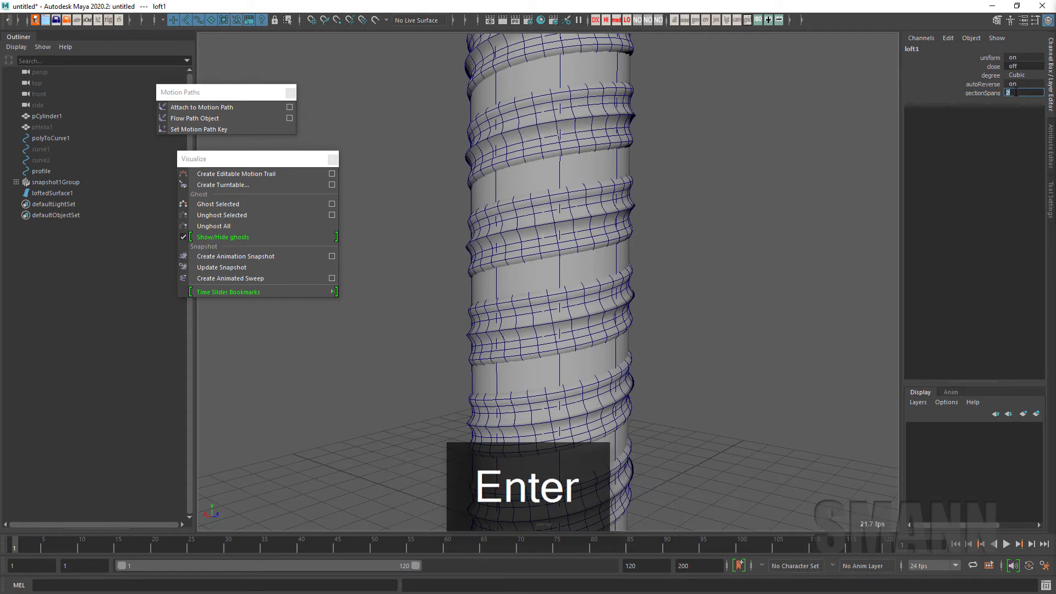
pyautogui.keyDown('alt'); pyautogui.moveTo(681, 322); pyautogui.dragTo(630, 238); pyautogui.keyUp('alt')
pyautogui.moveTo(593, 196); pyautogui.dragTo(768, 278)
pyautogui.click(789, 262)
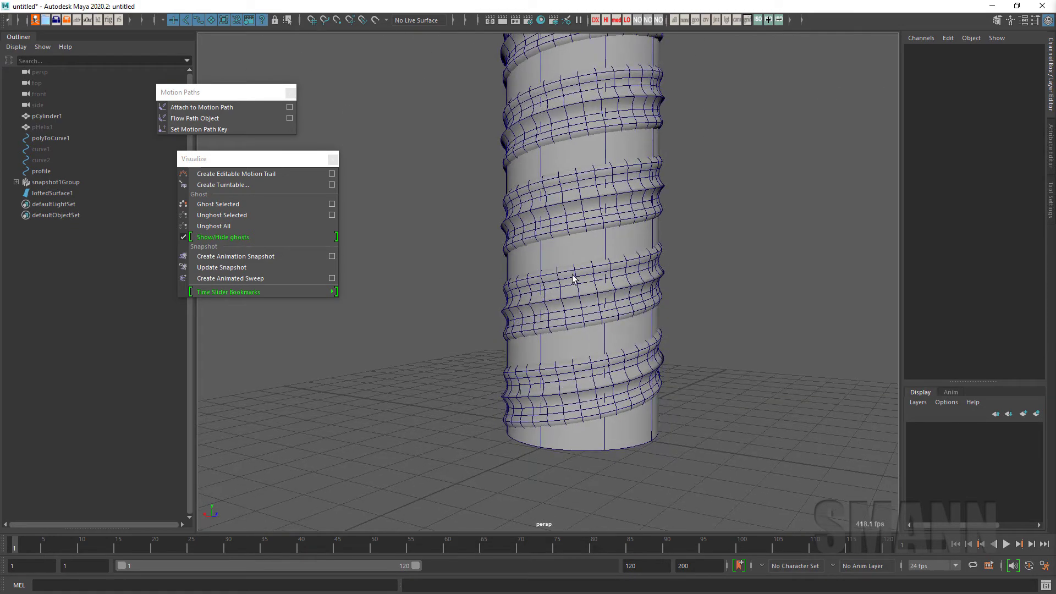
# Select the spiral loftedSurface1 and open the Convert NURBS to Polygons options for it
pyautogui.click(572, 279)
pyautogui.press('space')
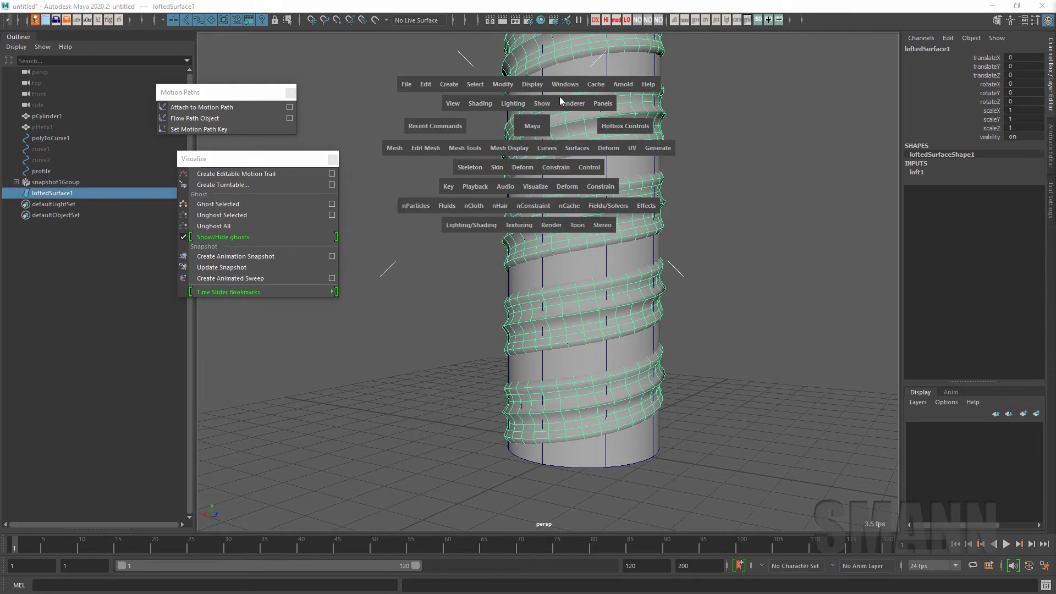
pyautogui.click(500, 87)
pyautogui.moveTo(556, 354)
pyautogui.click(710, 342)
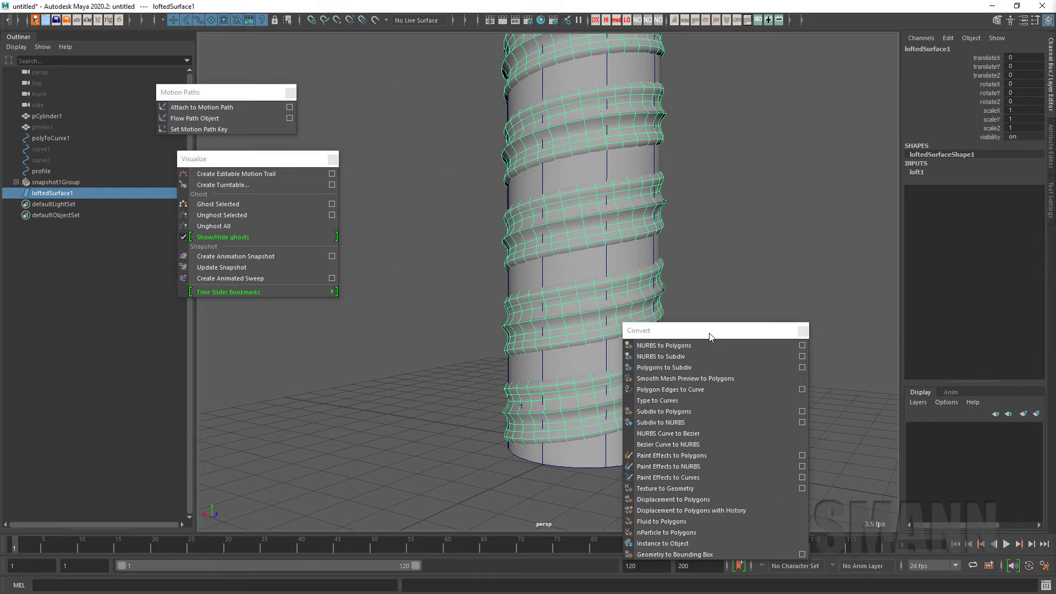
pyautogui.moveTo(709, 337); pyautogui.dragTo(374, 137)
pyautogui.click(466, 145)
pyautogui.moveTo(309, 180); pyautogui.dragTo(390, 120)
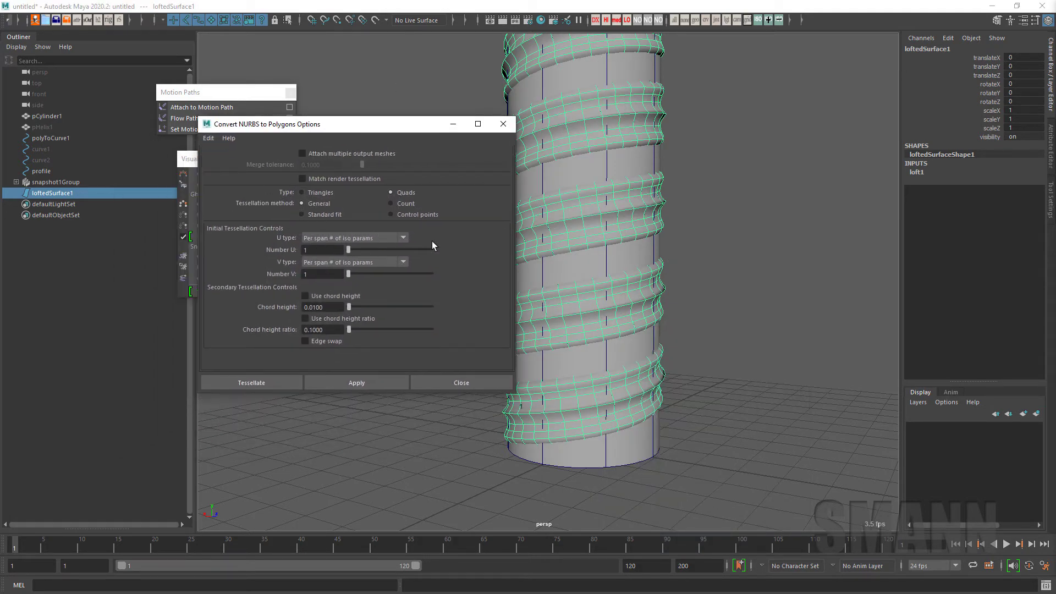
# Convert the spiral surface to polygon quads using General tessellation, Per span # of iso params, and U and V numbers of 1
pyautogui.click(402, 263)
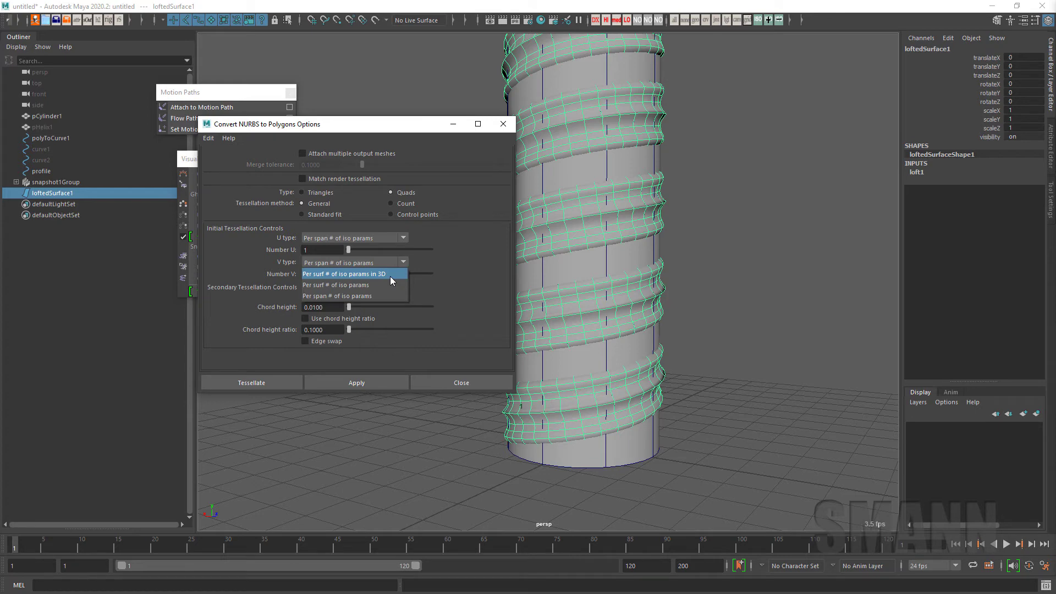
pyautogui.click(387, 296)
pyautogui.click(371, 384)
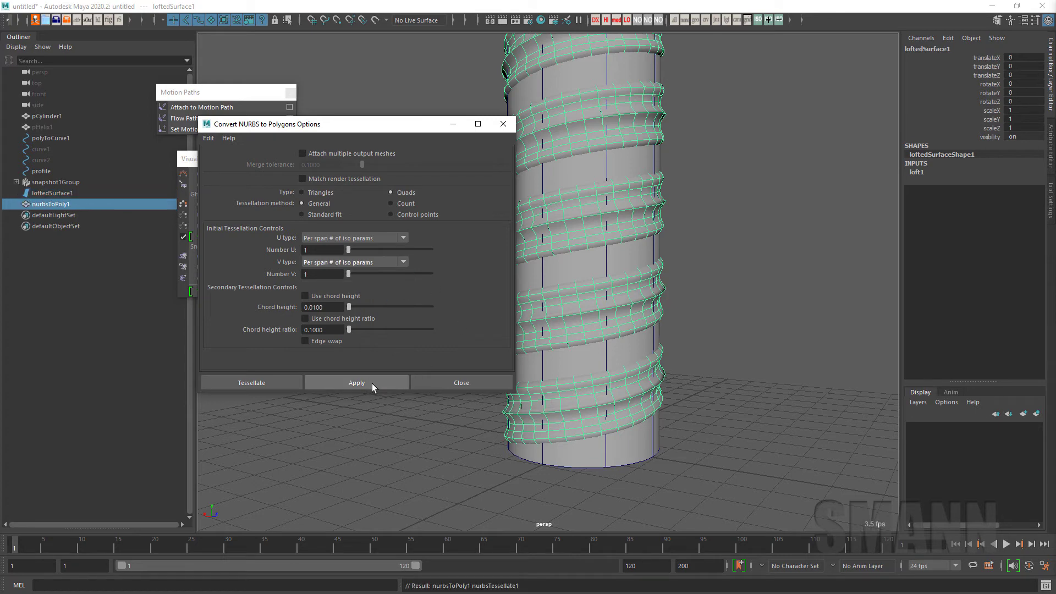
pyautogui.click(450, 383)
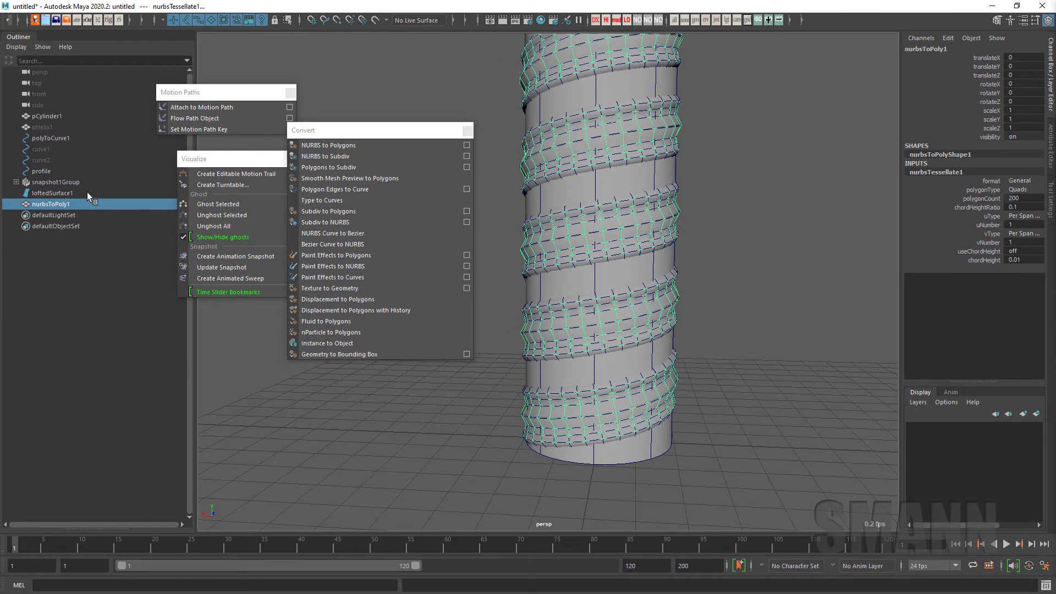
# Hide loftedSurface1, snapshot1Group and the pCylinder1 column so only the polygon spiral mesh is displayed
pyautogui.click(87, 192)
pyautogui.keyDown('ctrl'); pyautogui.click(88, 183); pyautogui.keyUp('ctrl')
pyautogui.hotkey('ctrl', 'h')
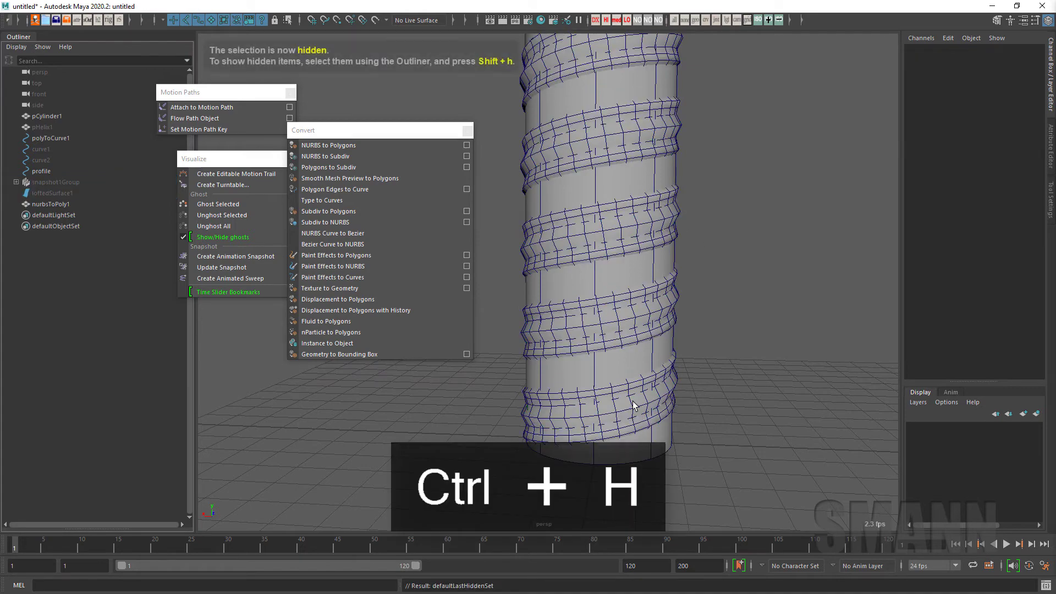
pyautogui.click(639, 354)
pyautogui.hotkey('ctrl', 'h')
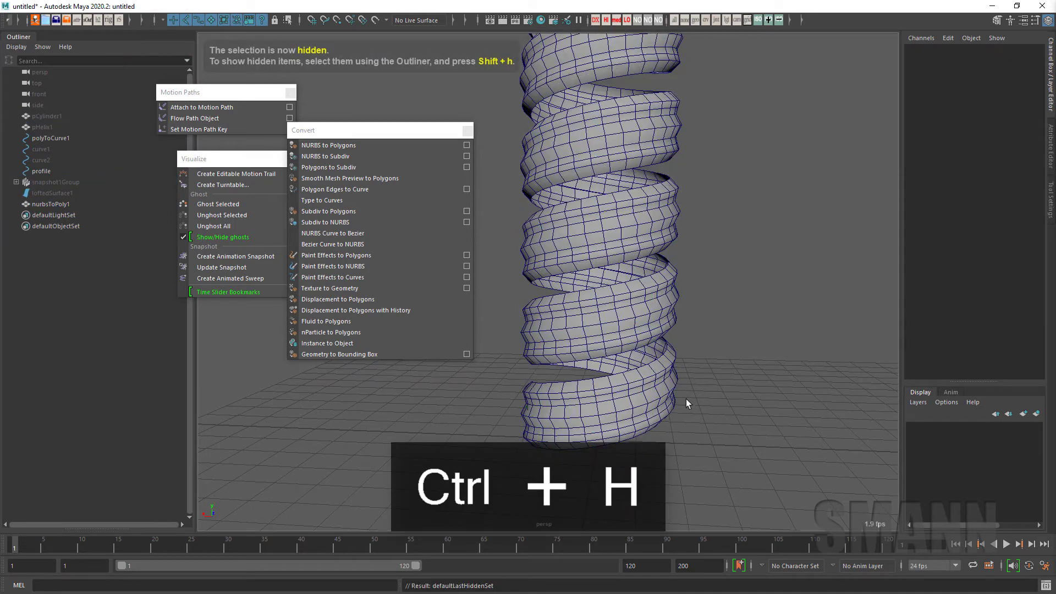
# Enable the smooth mesh preview on the polygon spiral and examine the whole mesh
pyautogui.click(672, 398)
pyautogui.press('3')
pyautogui.click(776, 411)
pyautogui.click(650, 392)
pyautogui.keyDown('alt'); pyautogui.moveTo(669, 404); pyautogui.dragTo(694, 306); pyautogui.keyUp('alt')
pyautogui.click(694, 305)
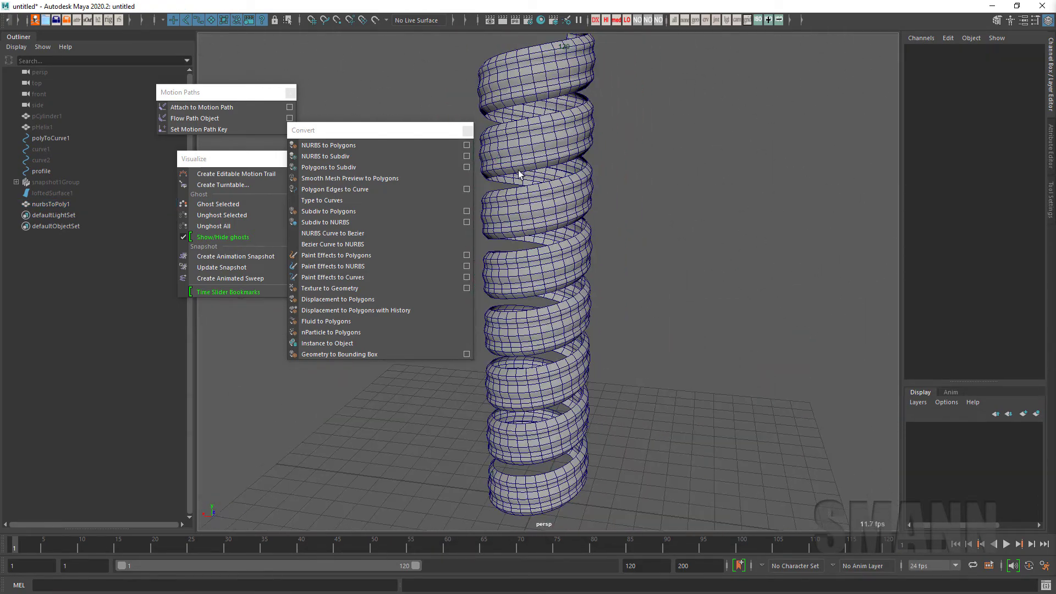
# Select the nurbsToPoly1 spiral mesh and open the UV Editor for it
pyautogui.press('space')
pyautogui.click(517, 103)
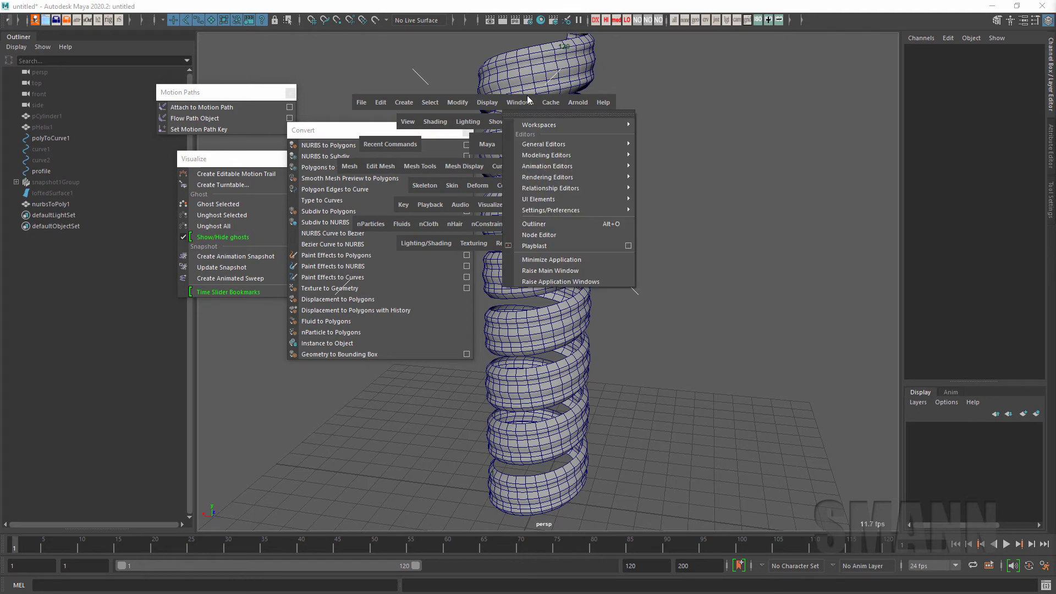
pyautogui.click(514, 69)
pyautogui.press('space')
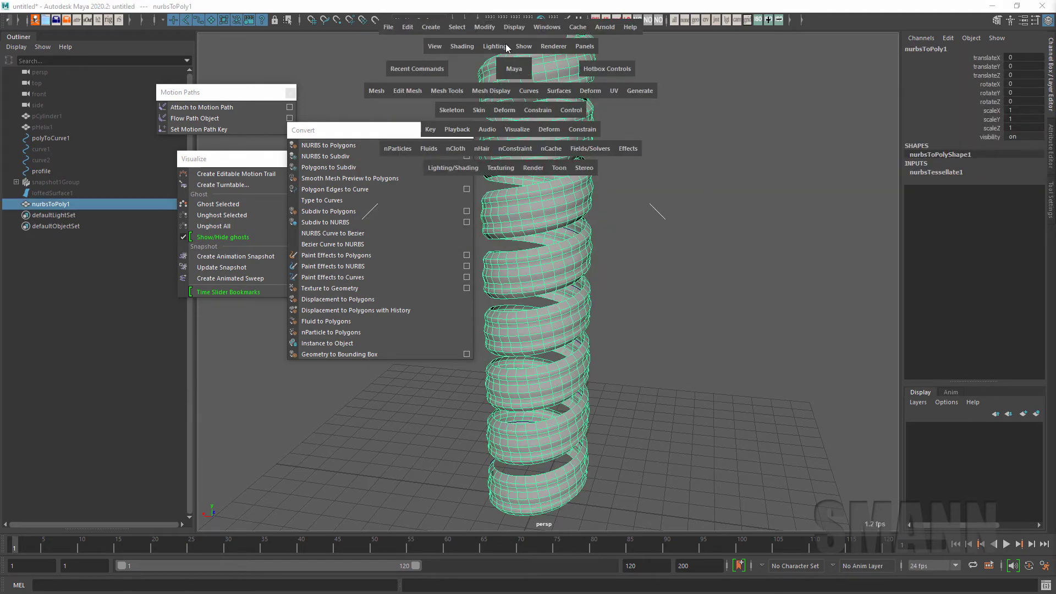
pyautogui.click(547, 27)
pyautogui.moveTo(585, 68)
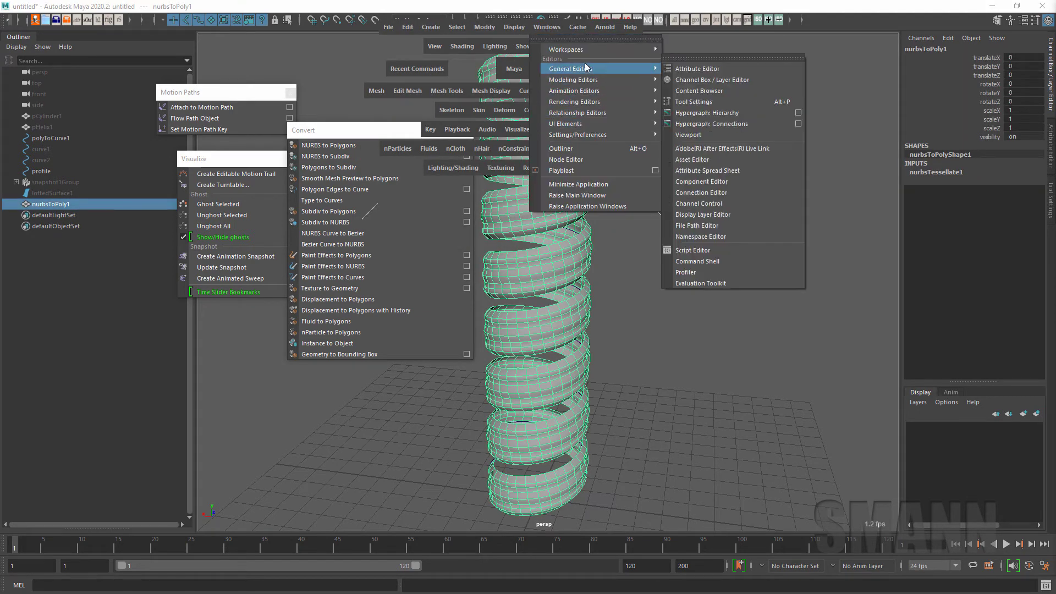
pyautogui.click(737, 101)
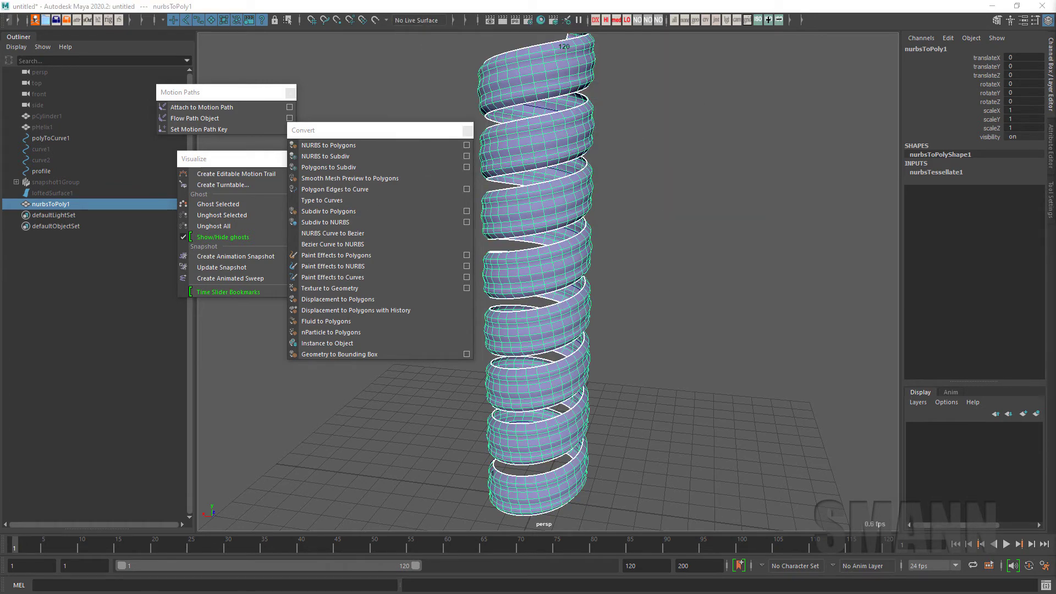
# Examine the UV layout of the spiral mesh, close the UV Editor and clear the selection
pyautogui.moveTo(1055, 99); pyautogui.dragTo(834, 63)
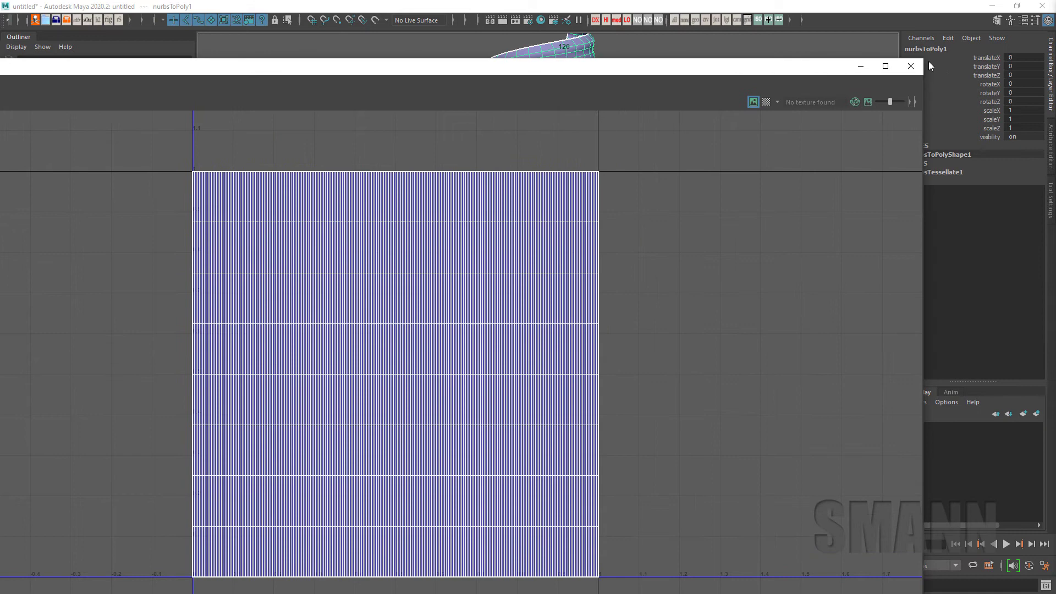
pyautogui.moveTo(925, 62); pyautogui.dragTo(618, 328)
pyautogui.moveTo(457, 332); pyautogui.dragTo(687, 189)
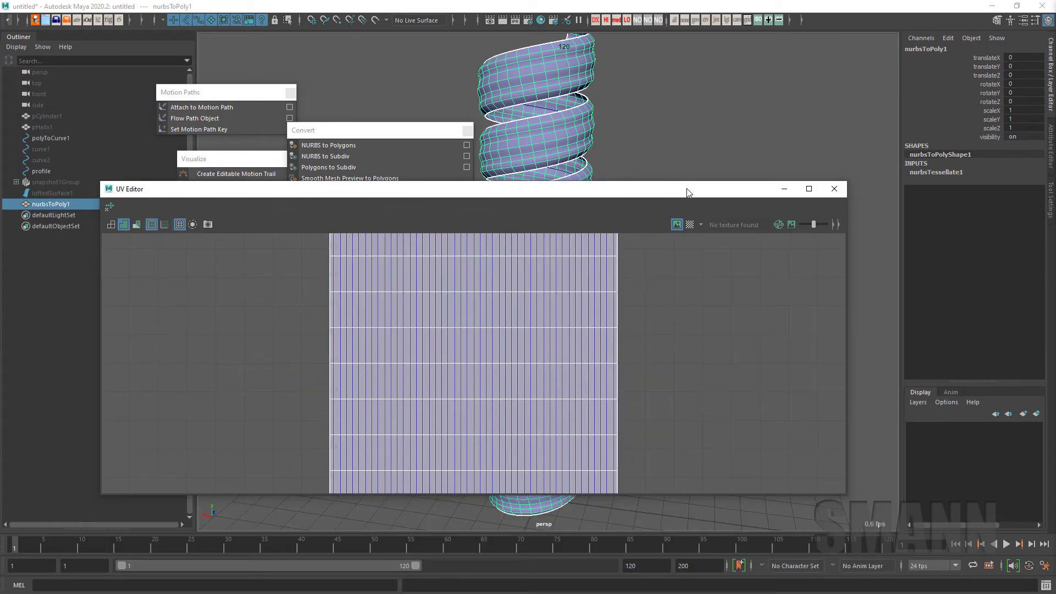
pyautogui.keyDown('alt'); pyautogui.moveTo(675, 259); pyautogui.dragTo(828, 413, button='right'); pyautogui.keyUp('alt')
pyautogui.keyDown('alt'); pyautogui.moveTo(828, 412); pyautogui.dragTo(600, 363, button='middle'); pyautogui.keyUp('alt')
pyautogui.click(835, 190)
pyautogui.click(806, 221)
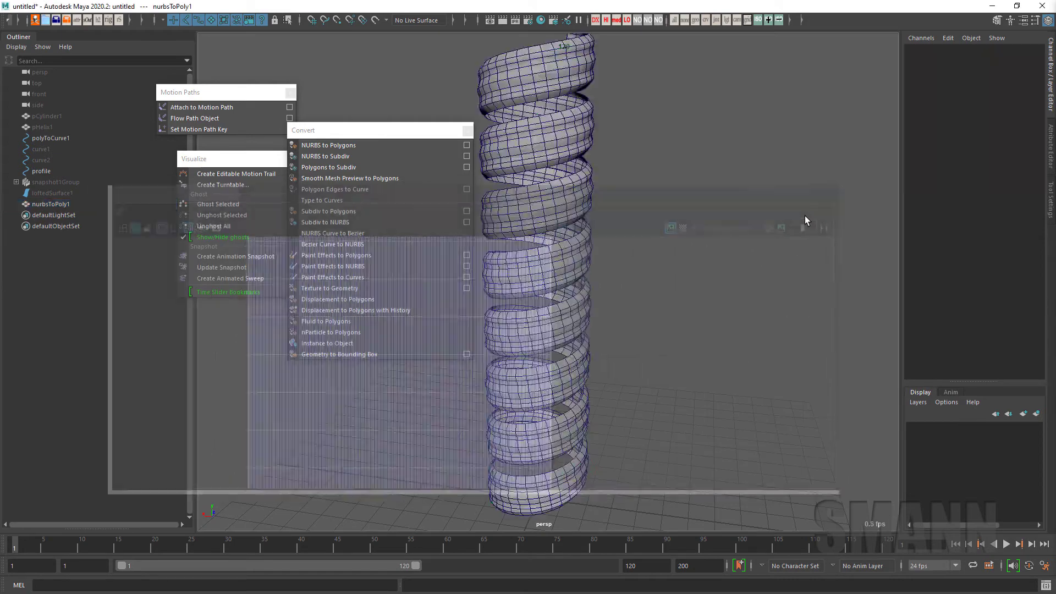
# Select the loop of faces that runs along the length of the polygon spiral, starting at its open end
pyautogui.keyDown('alt'); pyautogui.moveTo(806, 221); pyautogui.dragTo(688, 245); pyautogui.keyUp('alt')
pyautogui.keyDown('alt'); pyautogui.moveTo(688, 246); pyautogui.dragTo(739, 184, button='middle'); pyautogui.keyUp('alt')
pyautogui.click(582, 377)
pyautogui.keyDown('alt'); pyautogui.moveTo(560, 374); pyautogui.dragTo(704, 401, button='right'); pyautogui.keyUp('alt')
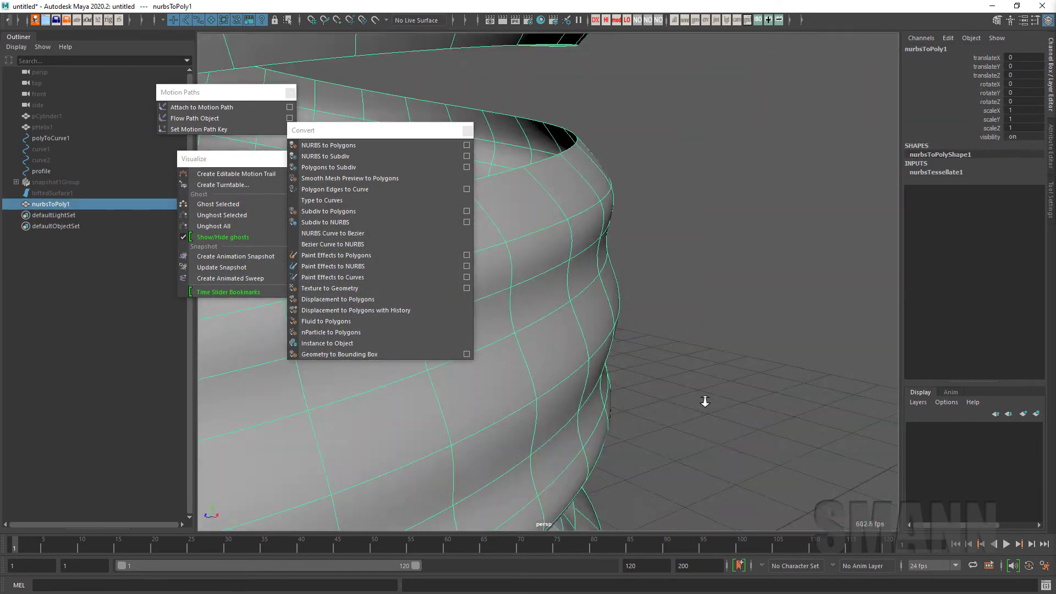
pyautogui.keyDown('alt'); pyautogui.moveTo(705, 400); pyautogui.dragTo(632, 297, button='middle'); pyautogui.keyUp('alt')
pyautogui.keyDown('alt'); pyautogui.moveTo(632, 297); pyautogui.dragTo(667, 343); pyautogui.keyUp('alt')
pyautogui.moveTo(666, 343); pyautogui.dragTo(657, 404, button='right')
pyautogui.click(649, 381)
pyautogui.keyDown('shift'); pyautogui.doubleClick(696, 373); pyautogui.keyUp('shift')
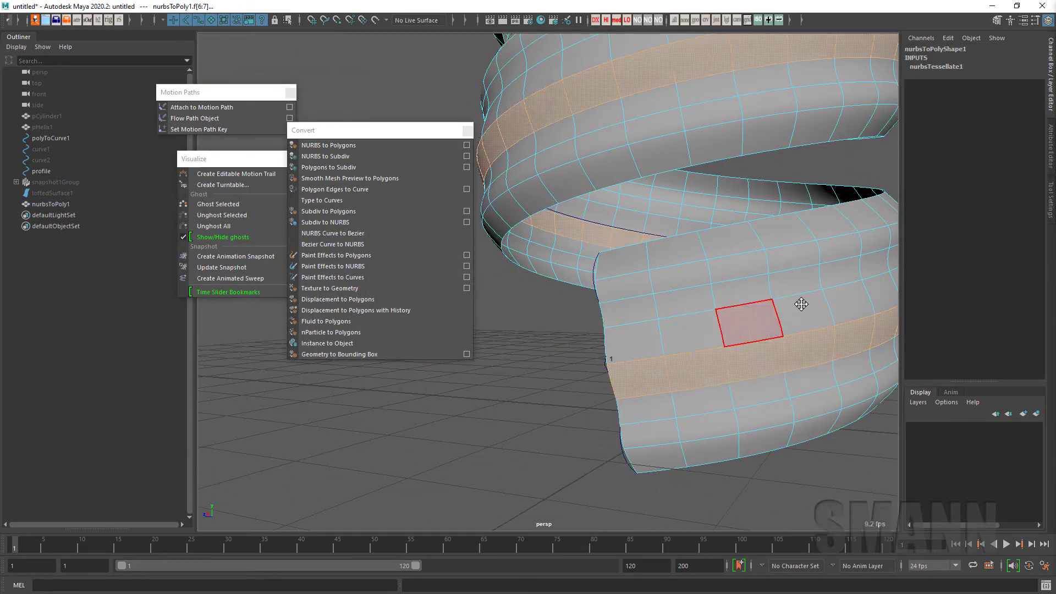
# Close the floating Convert menu and return the polygon spiral to object selection with nothing selected
pyautogui.keyDown('alt'); pyautogui.moveTo(801, 301); pyautogui.dragTo(707, 220, button='right'); pyautogui.keyUp('alt')
pyautogui.keyDown('alt'); pyautogui.moveTo(707, 220); pyautogui.dragTo(735, 353, button='middle'); pyautogui.keyUp('alt')
pyautogui.keyDown('alt'); pyautogui.moveTo(735, 354); pyautogui.dragTo(648, 320); pyautogui.keyUp('alt')
pyautogui.keyDown('alt'); pyautogui.moveTo(648, 320); pyautogui.dragTo(599, 247, button='right'); pyautogui.keyUp('alt')
pyautogui.keyDown('alt'); pyautogui.moveTo(600, 248); pyautogui.dragTo(588, 305, button='middle'); pyautogui.keyUp('alt')
pyautogui.keyDown('alt'); pyautogui.moveTo(745, 288); pyautogui.dragTo(691, 296); pyautogui.keyUp('alt')
pyautogui.click(467, 130)
pyautogui.keyDown('alt'); pyautogui.moveTo(720, 238); pyautogui.dragTo(720, 216); pyautogui.keyUp('alt')
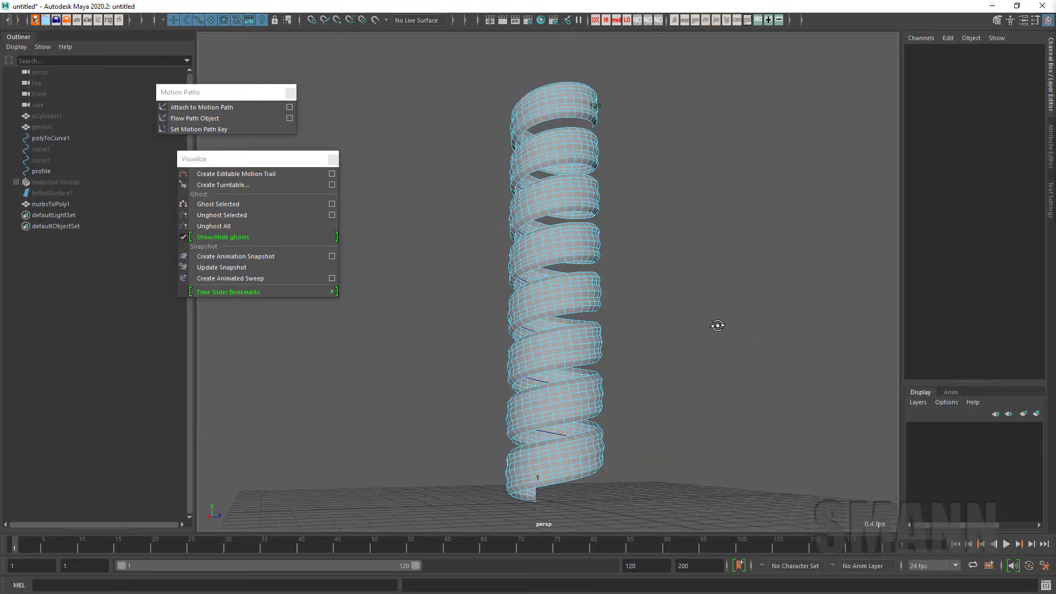
pyautogui.keyDown('alt'); pyautogui.moveTo(720, 307); pyautogui.dragTo(717, 327); pyautogui.keyUp('alt')
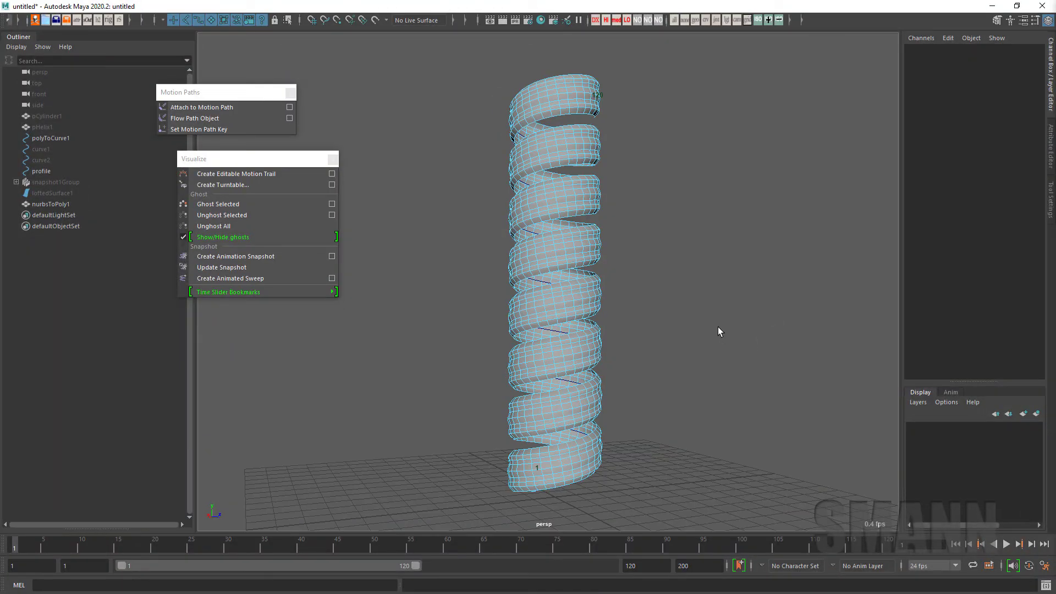
pyautogui.press('F8')
pyautogui.moveTo(693, 336)
pyautogui.keyDown('alt'); pyautogui.mouseDown(button='middle')
pyautogui.moveTo(687, 347)
pyautogui.moveTo(701, 348)
pyautogui.mouseUp(button='middle'); pyautogui.keyUp('alt')
pyautogui.press('F8')
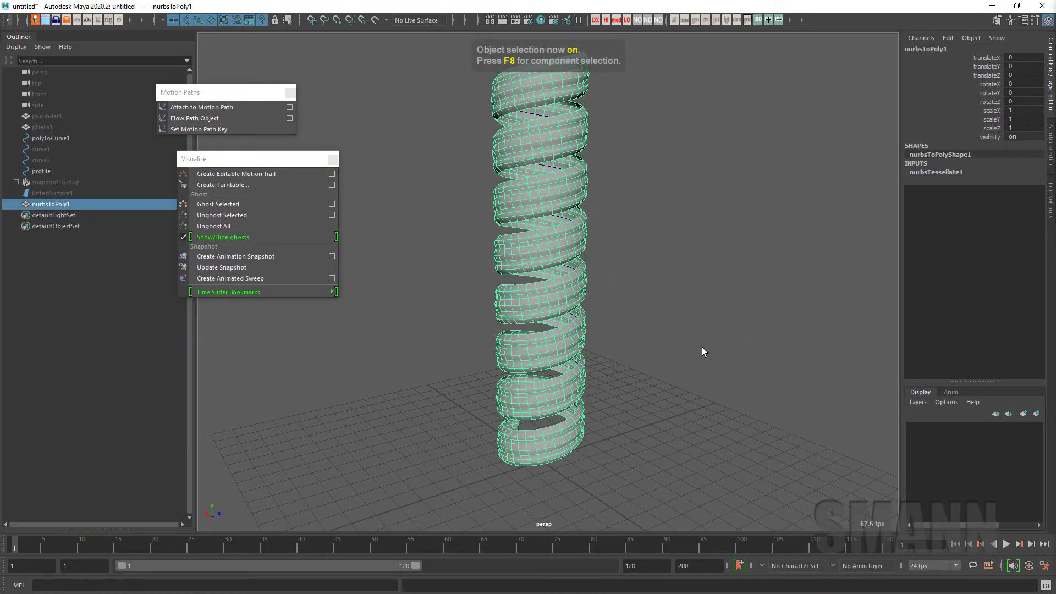
pyautogui.click(702, 348)
# Select snapshot1Group, expand its snapshot1 input attributes and select the endTime attribute
pyautogui.click(78, 182)
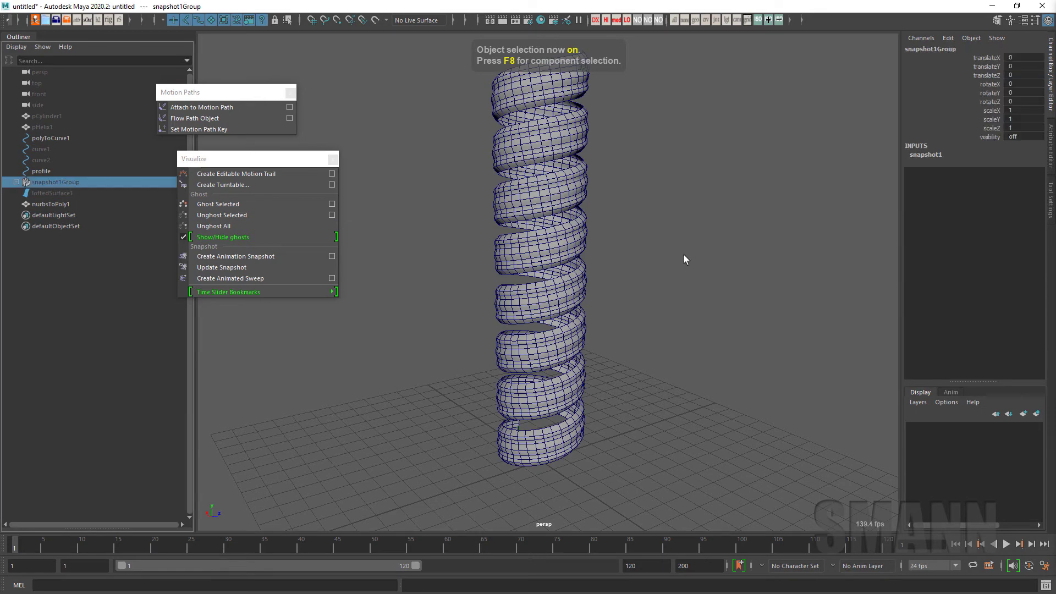
pyautogui.keyDown('alt'); pyautogui.moveTo(684, 255); pyautogui.dragTo(676, 268, button='middle'); pyautogui.keyUp('alt')
pyautogui.click(575, 219)
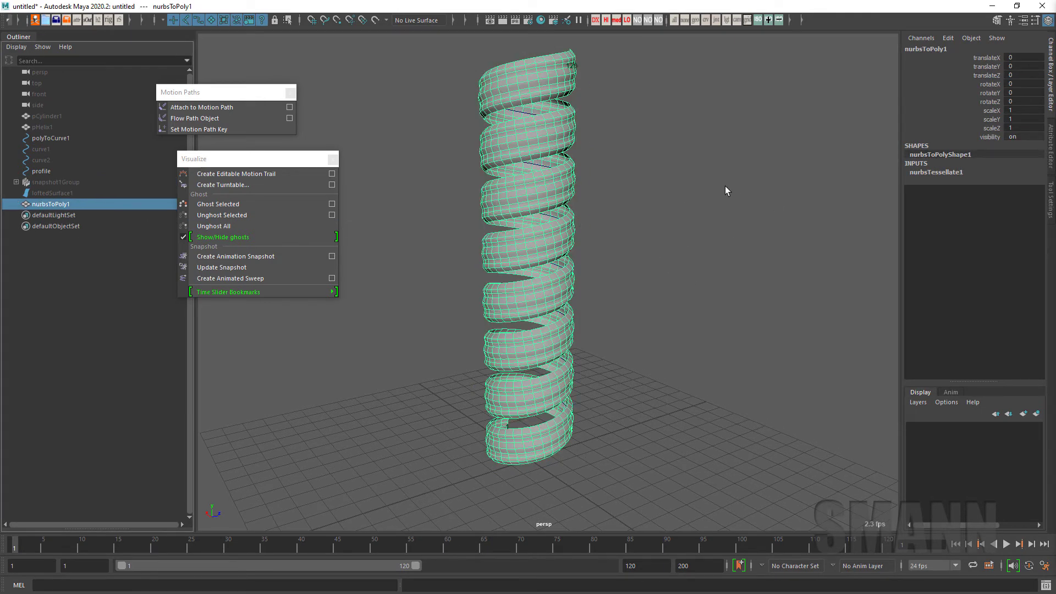
pyautogui.click(59, 170)
pyautogui.click(55, 182)
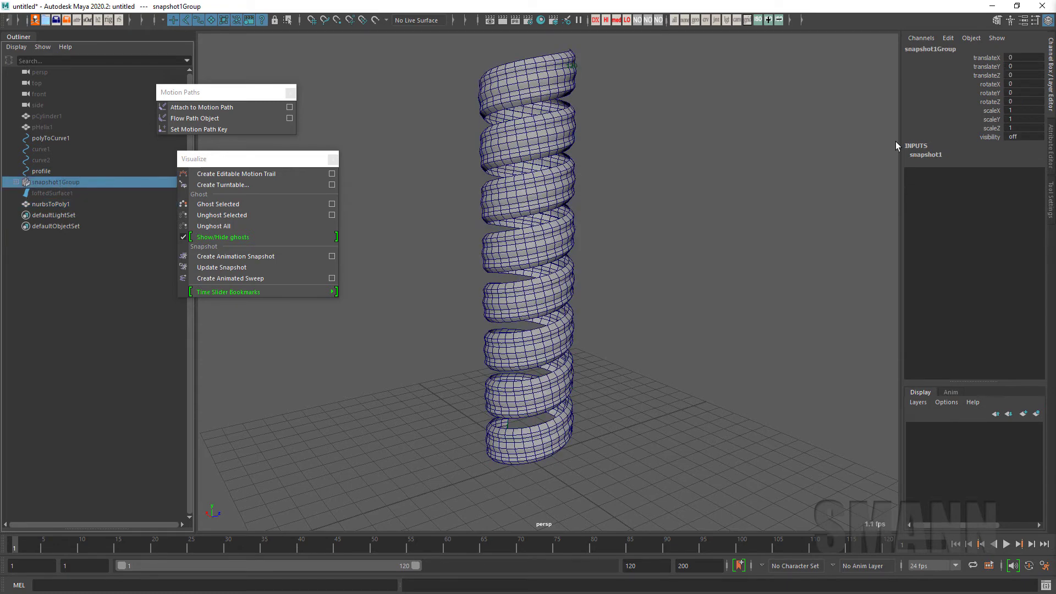
pyautogui.click(926, 154)
pyautogui.click(989, 172)
# Undo the interactive endTime adjustment and set the snapshot1 endTime to 50
pyautogui.moveTo(754, 207); pyautogui.dragTo(651, 201, button='middle')
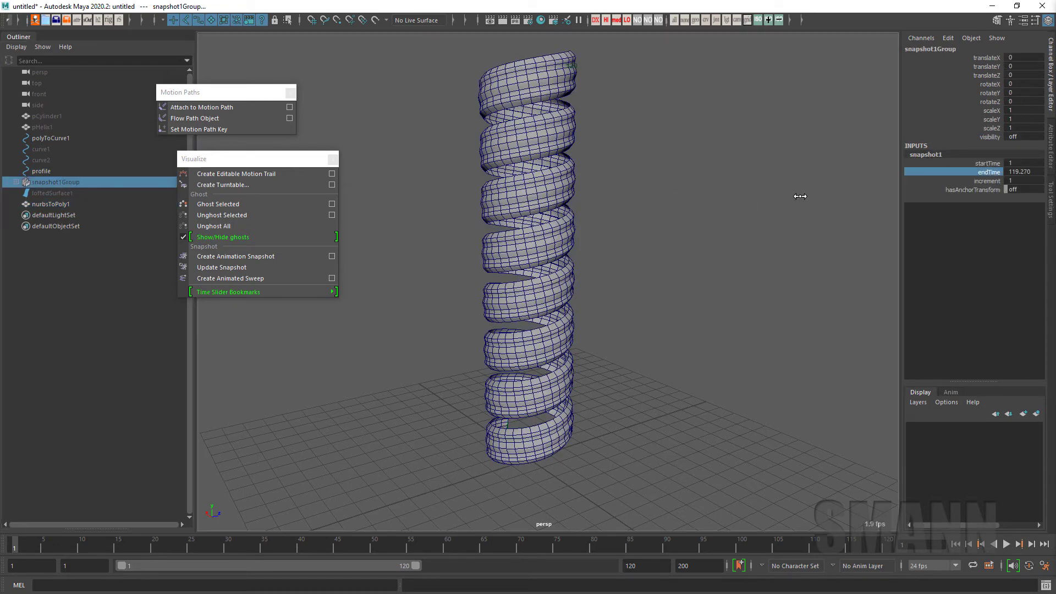
pyautogui.hotkey('ctrl', 'z')
pyautogui.keyDown('alt'); pyautogui.moveTo(782, 215); pyautogui.dragTo(778, 213, button='middle'); pyautogui.keyUp('alt')
pyautogui.click(1024, 173)
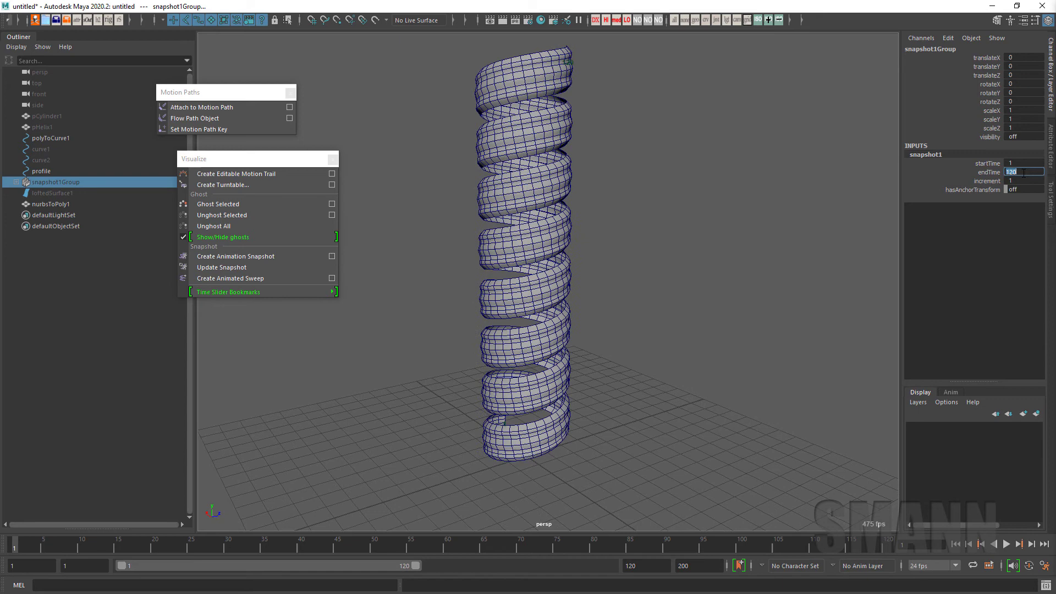
pyautogui.write('50')
pyautogui.press('Return')
pyautogui.keyDown('alt'); pyautogui.moveTo(667, 302); pyautogui.dragTo(702, 314, button='right'); pyautogui.keyUp('alt')
pyautogui.keyDown('alt'); pyautogui.moveTo(703, 315); pyautogui.dragTo(699, 299); pyautogui.keyUp('alt')
pyautogui.keyDown('alt'); pyautogui.moveTo(700, 299); pyautogui.dragTo(700, 334, button='middle'); pyautogui.keyUp('alt')
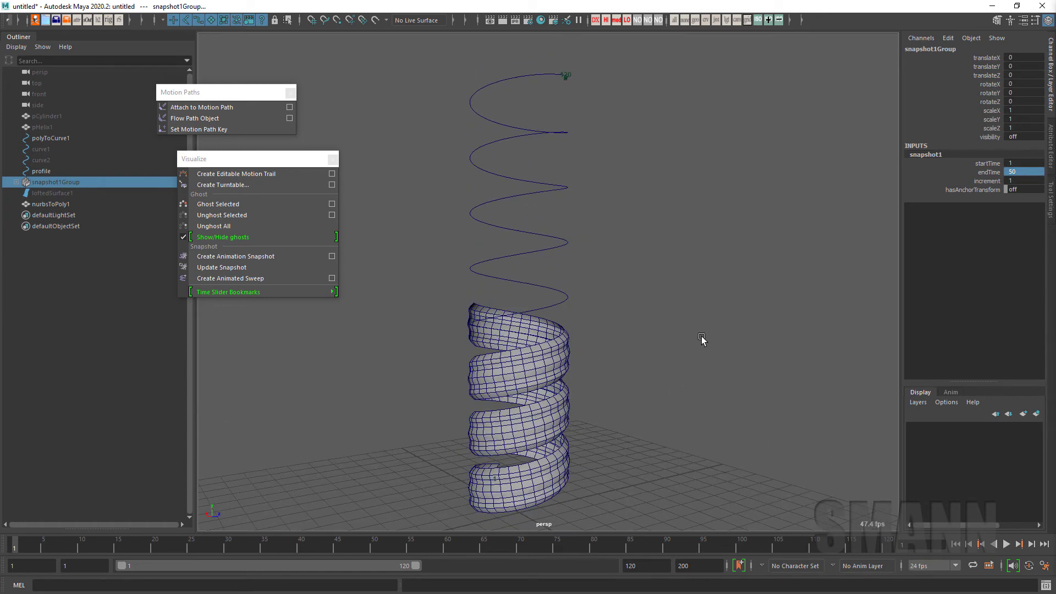
pyautogui.keyDown('alt'); pyautogui.moveTo(714, 325); pyautogui.dragTo(695, 323); pyautogui.keyUp('alt')
# Set the snapshot1 endTime to 2 and key it at frame 1
pyautogui.doubleClick(1032, 172)
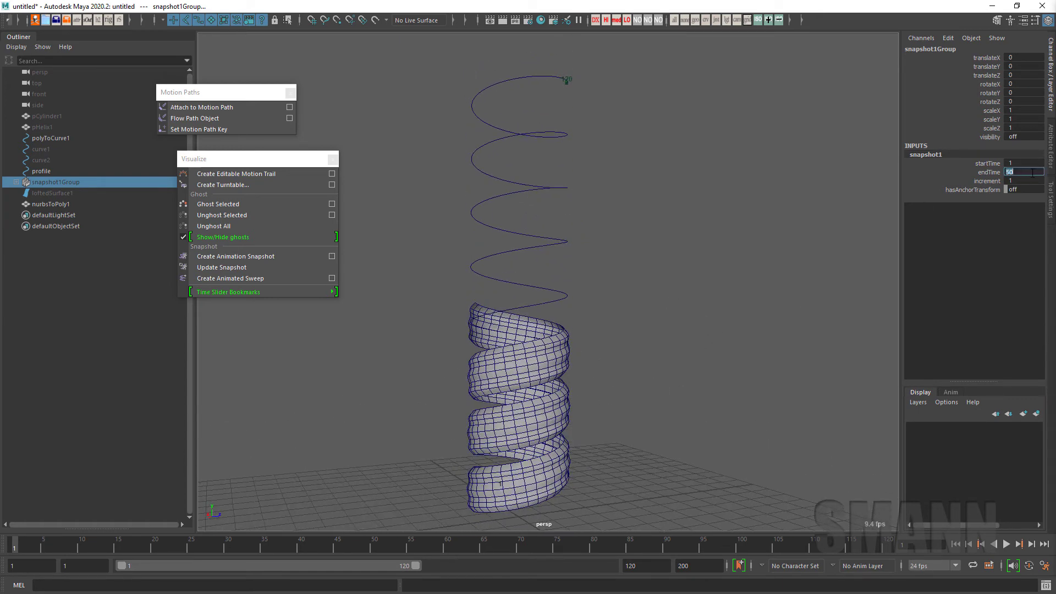
pyautogui.write('1')
pyautogui.press('Return')
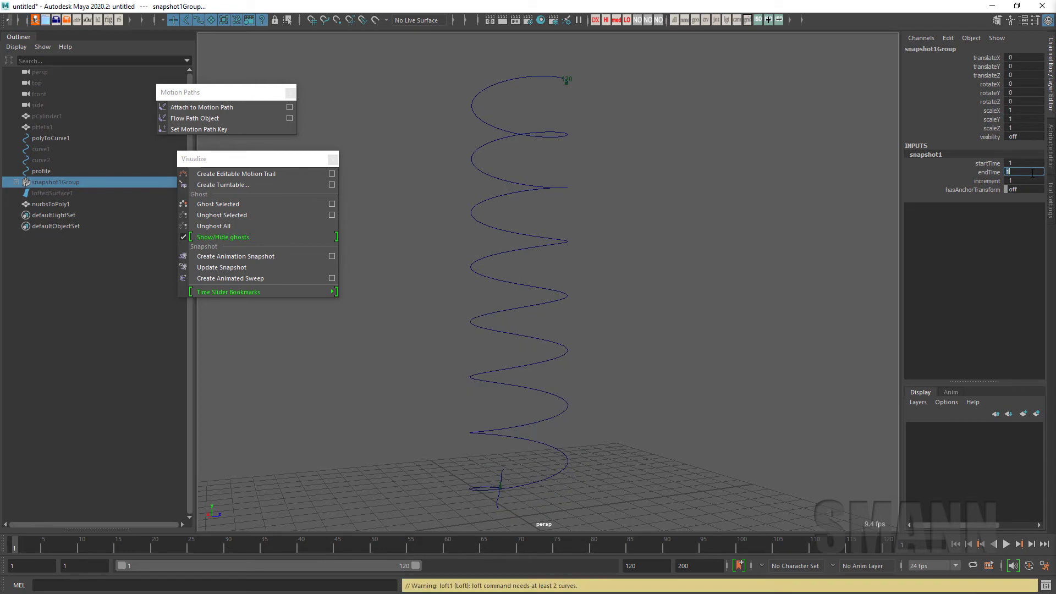
pyautogui.write('2')
pyautogui.press('Return')
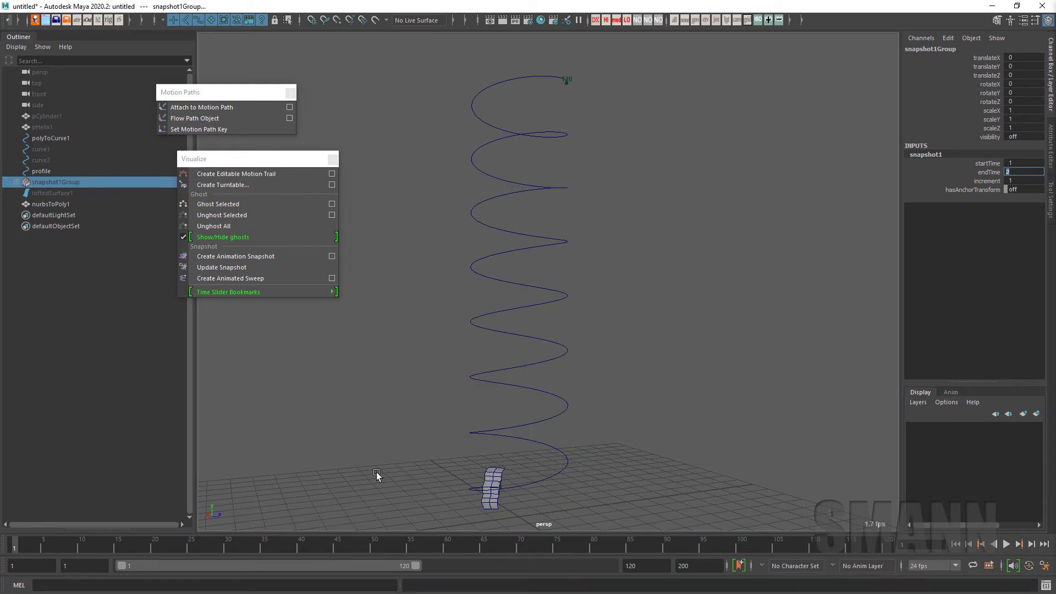
pyautogui.rightClick(972, 171)
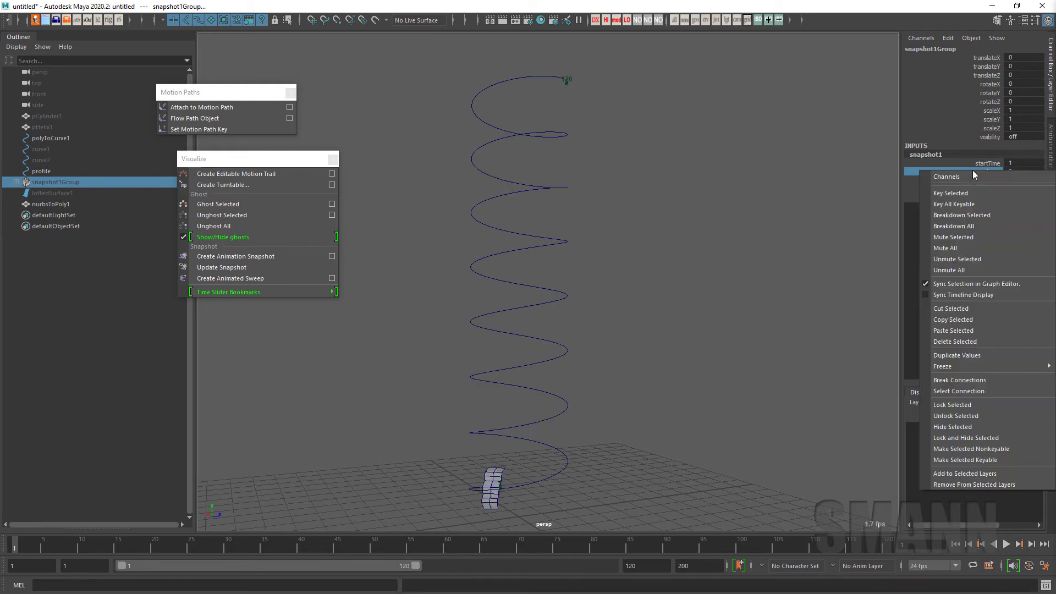
pyautogui.click(968, 193)
# Go to frame 120, set the snapshot1 endTime to 120 and key it
pyautogui.hotkey('alt', 'v')
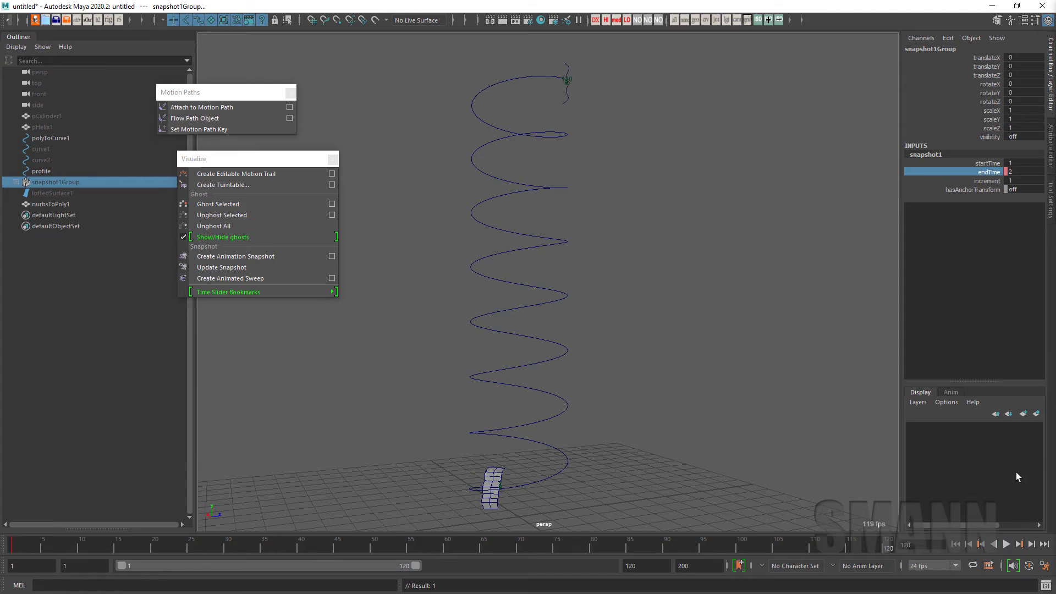
pyautogui.doubleClick(1026, 172)
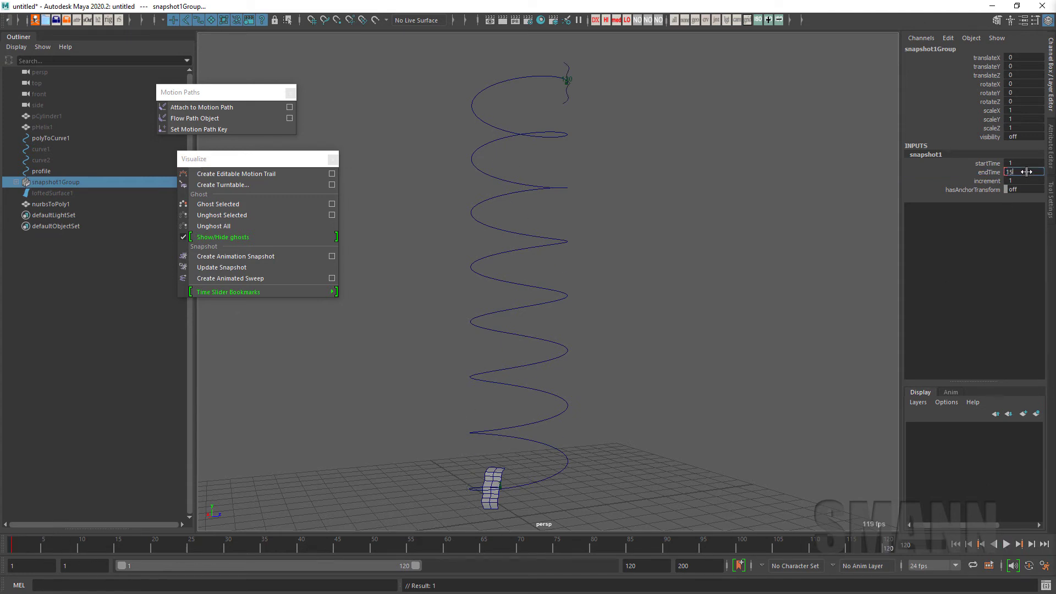
pyautogui.write('120')
pyautogui.press('Return')
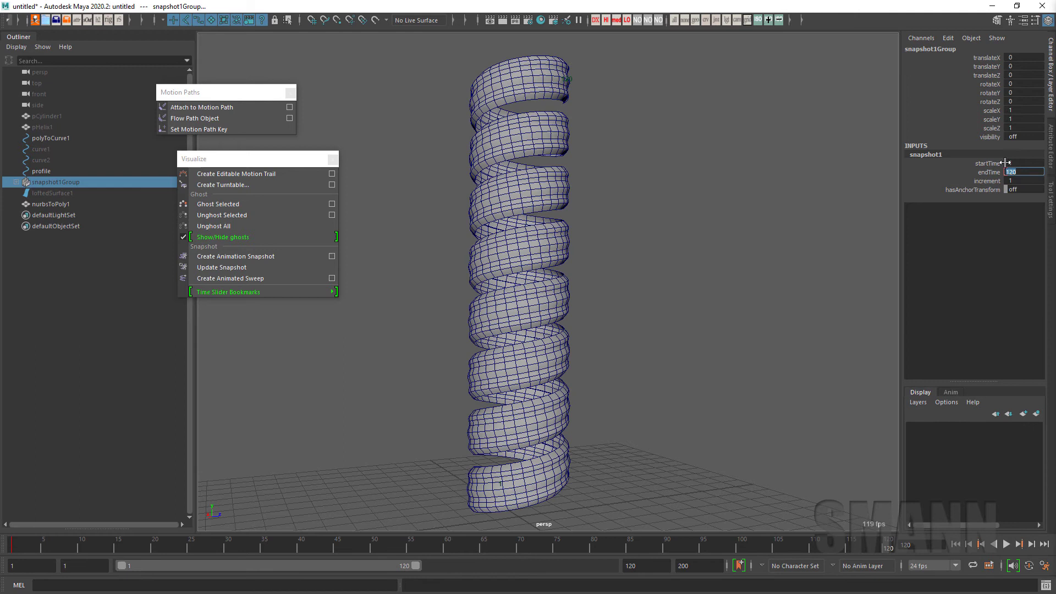
pyautogui.rightClick(990, 172)
pyautogui.click(992, 195)
# Scrub through the timeline to preview the spiral's growth animation, stopping at frame 29
pyautogui.click(793, 239)
pyautogui.moveTo(883, 544); pyautogui.dragTo(0, 483)
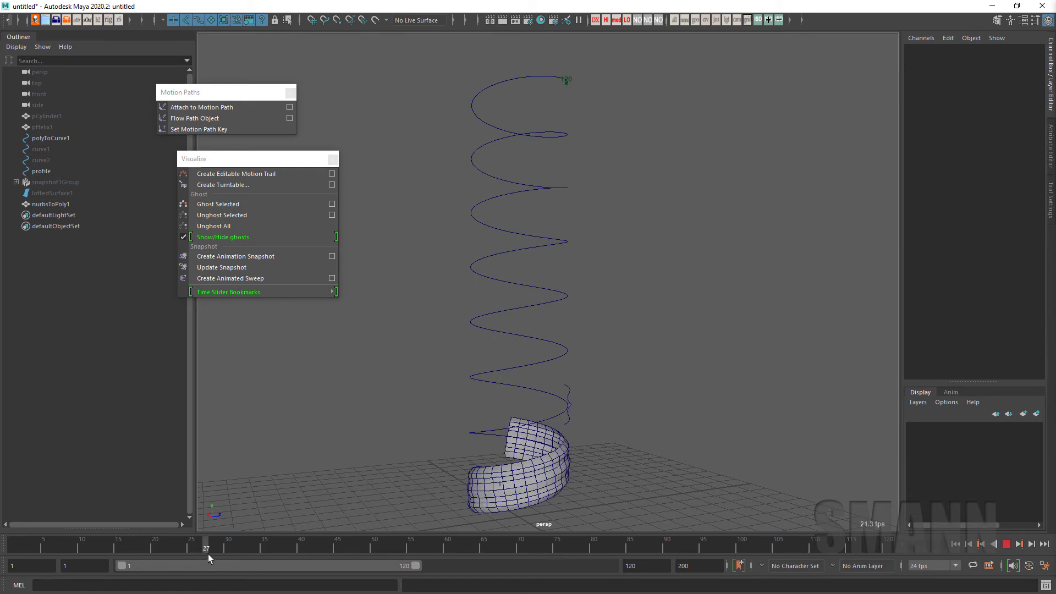
pyautogui.moveTo(208, 553); pyautogui.dragTo(219, 553)
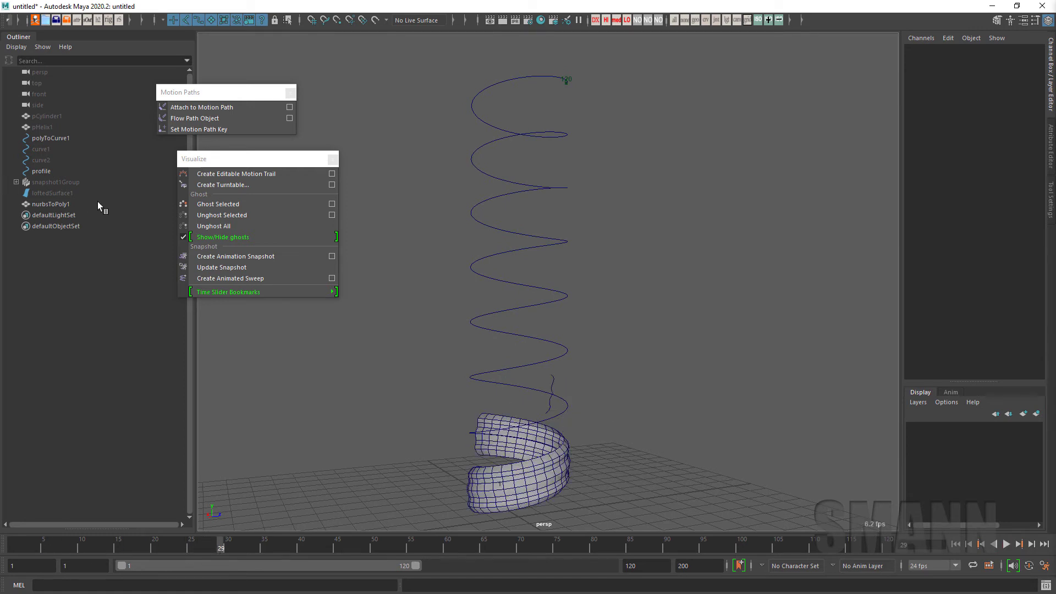
# Key the snapshot1 startTime of snapshot1Group with its value of 1 at frame 29
pyautogui.click(69, 184)
pyautogui.click(926, 154)
pyautogui.click(984, 163)
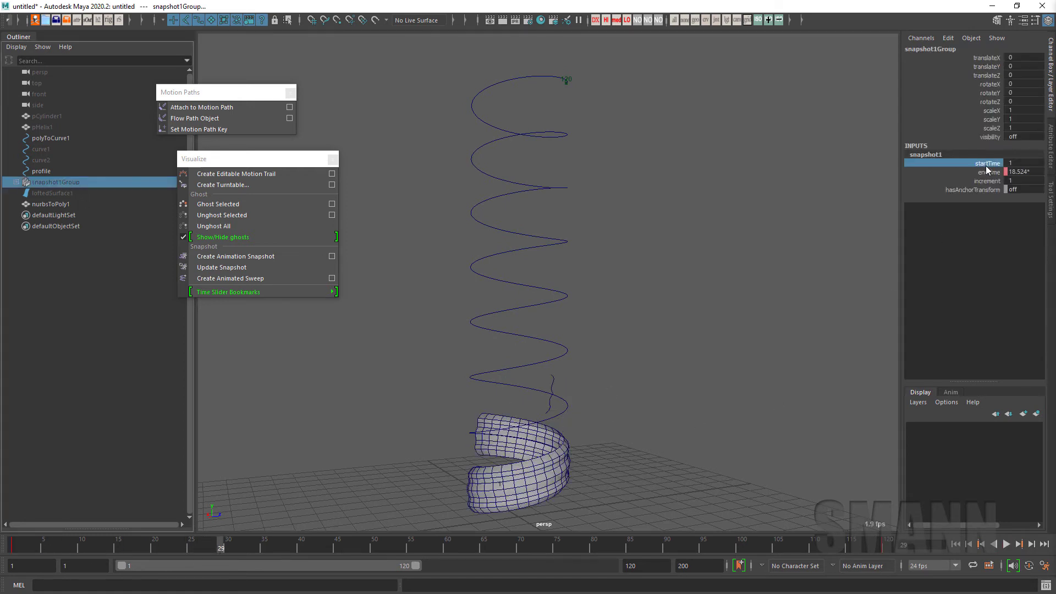
pyautogui.rightClick(920, 165)
pyautogui.click(948, 189)
# Go to frame 60, set the snapshot1 startTime to 30 and key it
pyautogui.moveTo(224, 550); pyautogui.dragTo(447, 547)
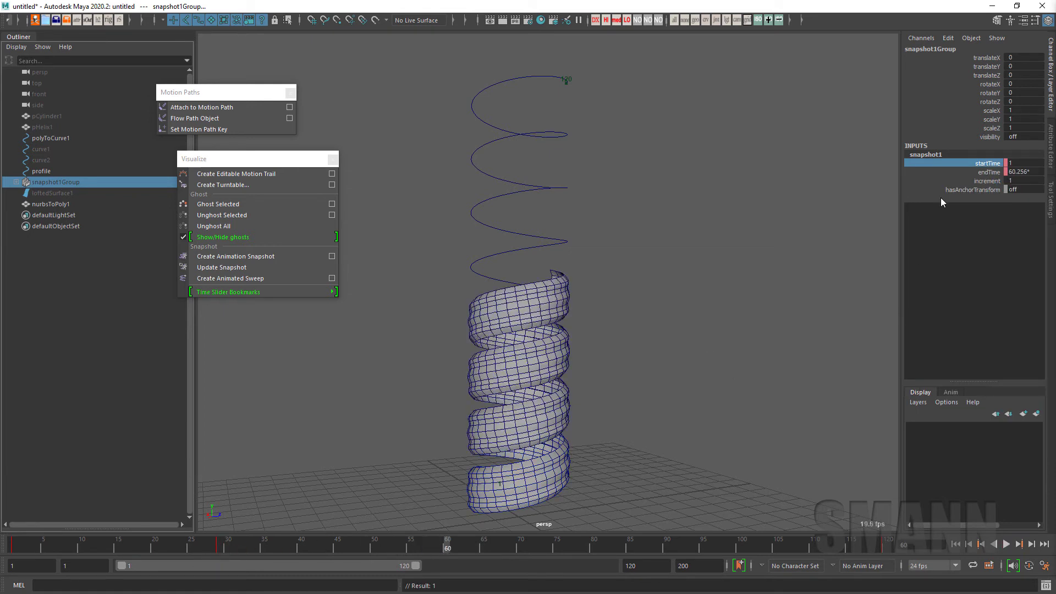
pyautogui.doubleClick(1029, 165)
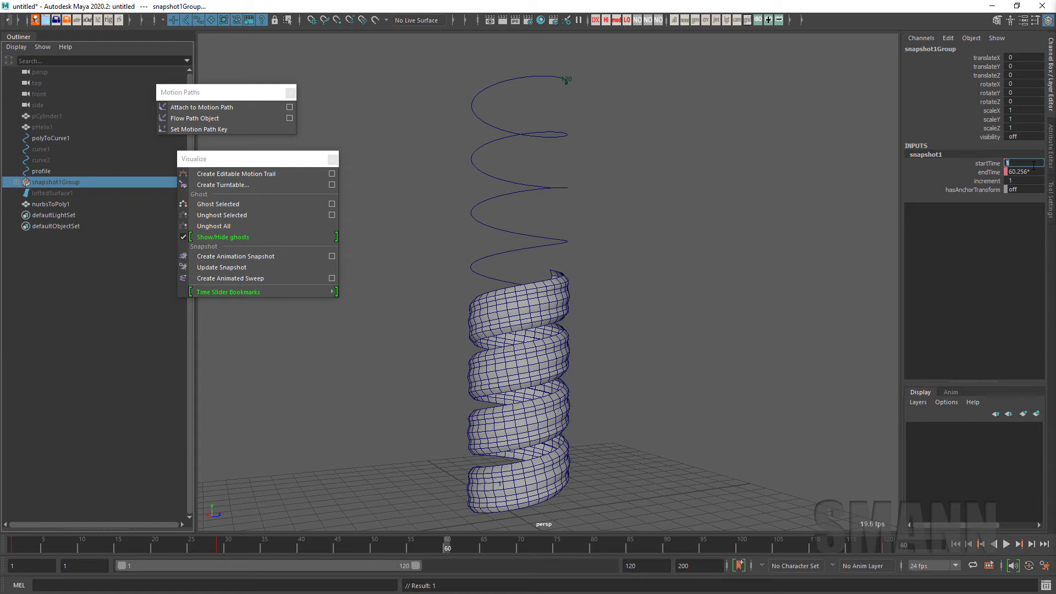
pyautogui.press('Return')
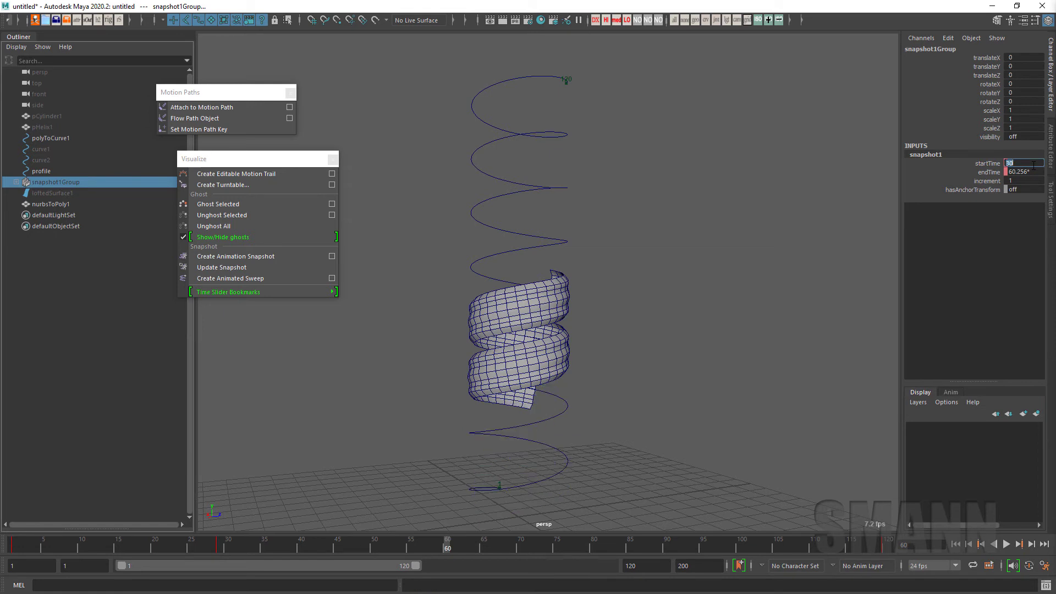
pyautogui.rightClick(994, 171)
pyautogui.click(990, 187)
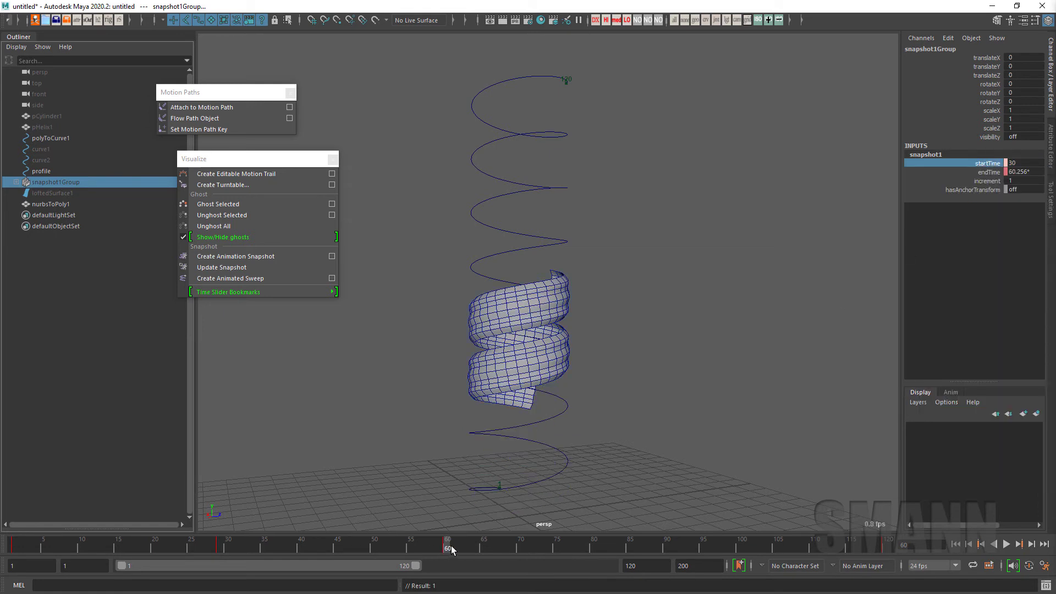
# Set the snapshot1 startTime to 60 with a key at frame 90, and advance to frame 120
pyautogui.moveTo(449, 549); pyautogui.dragTo(667, 547)
pyautogui.doubleClick(1021, 164)
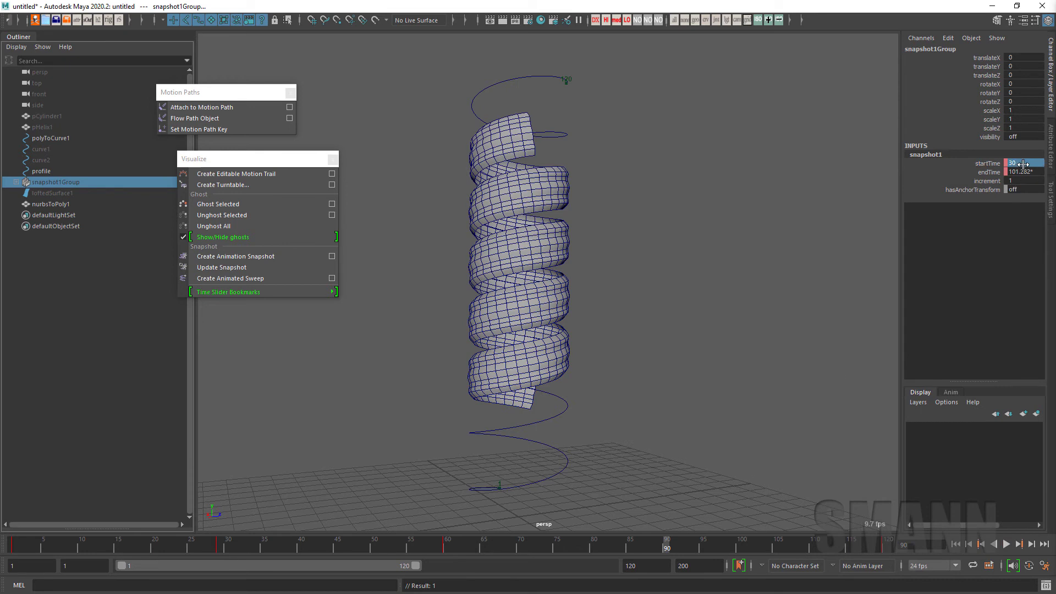
pyautogui.write('60')
pyautogui.press('Return')
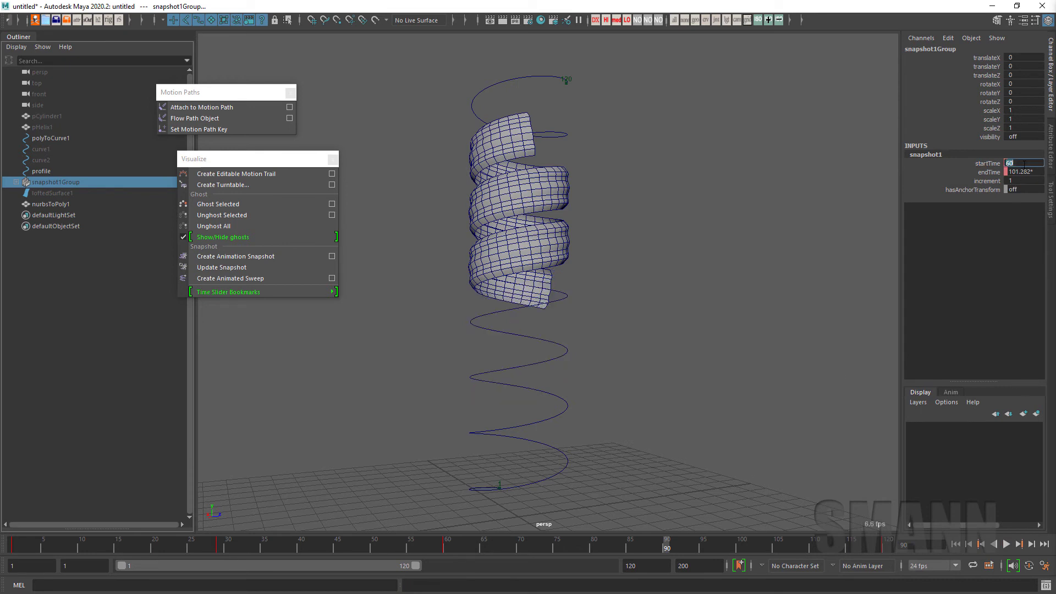
pyautogui.rightClick(986, 164)
pyautogui.click(984, 184)
pyautogui.moveTo(681, 547); pyautogui.dragTo(924, 544)
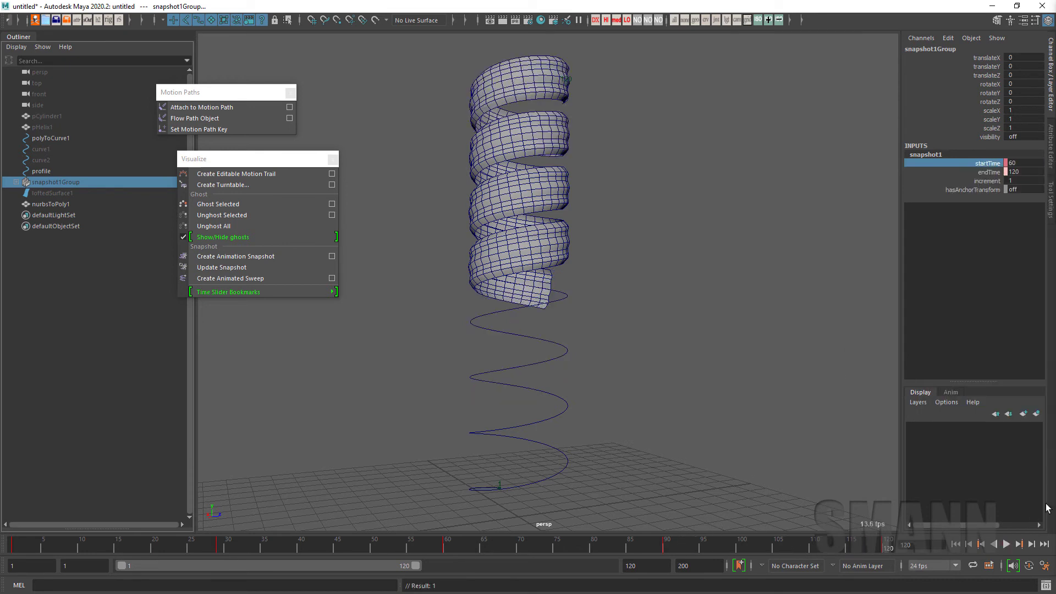
# Set the snapshot1 startTime of snapshot1Group to 119 and key it at frame 120
pyautogui.doubleClick(1031, 164)
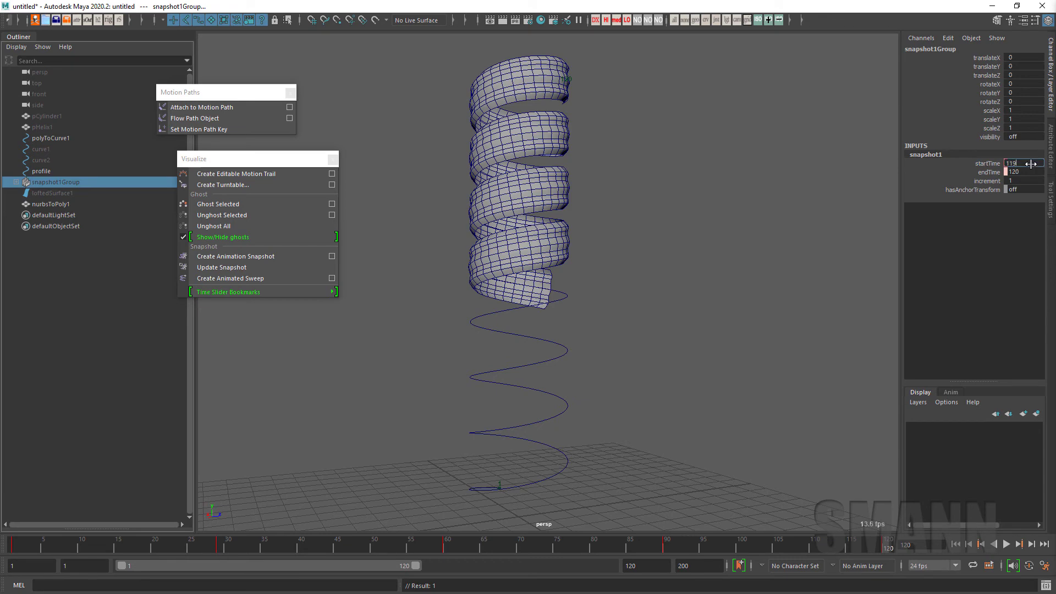
pyautogui.press('Return')
pyautogui.click(989, 164)
pyautogui.rightClick(989, 164)
pyautogui.click(993, 186)
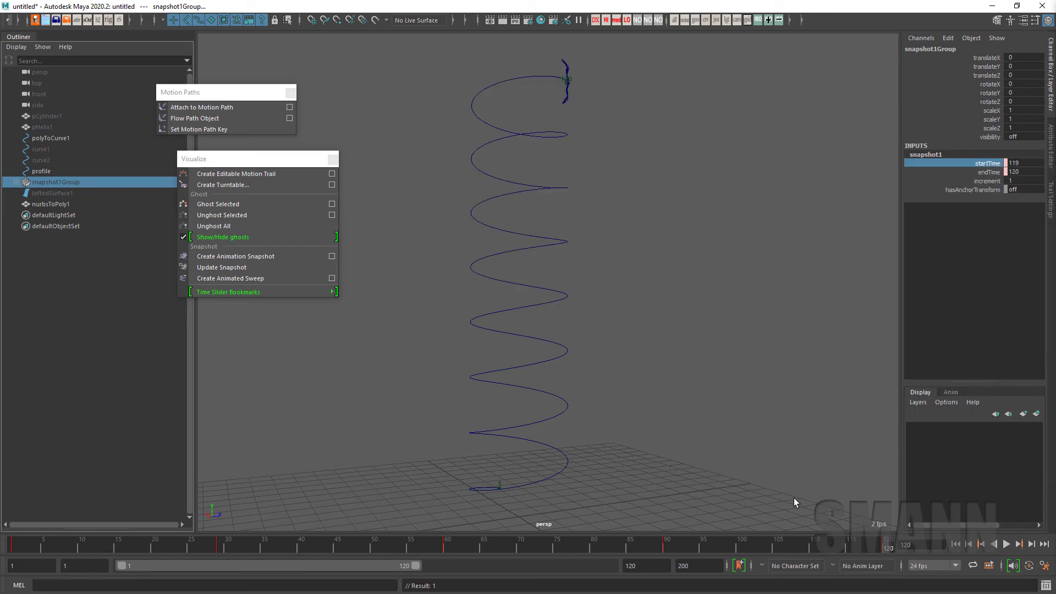
# Go to frame 38 and select a strip of faces across the width of the nurbsToPoly1 spiral
pyautogui.moveTo(860, 547); pyautogui.dragTo(286, 502)
pyautogui.click(569, 418)
pyautogui.click(566, 419)
pyautogui.keyDown('alt'); pyautogui.moveTo(651, 473); pyautogui.dragTo(662, 406, button='middle'); pyautogui.keyUp('alt')
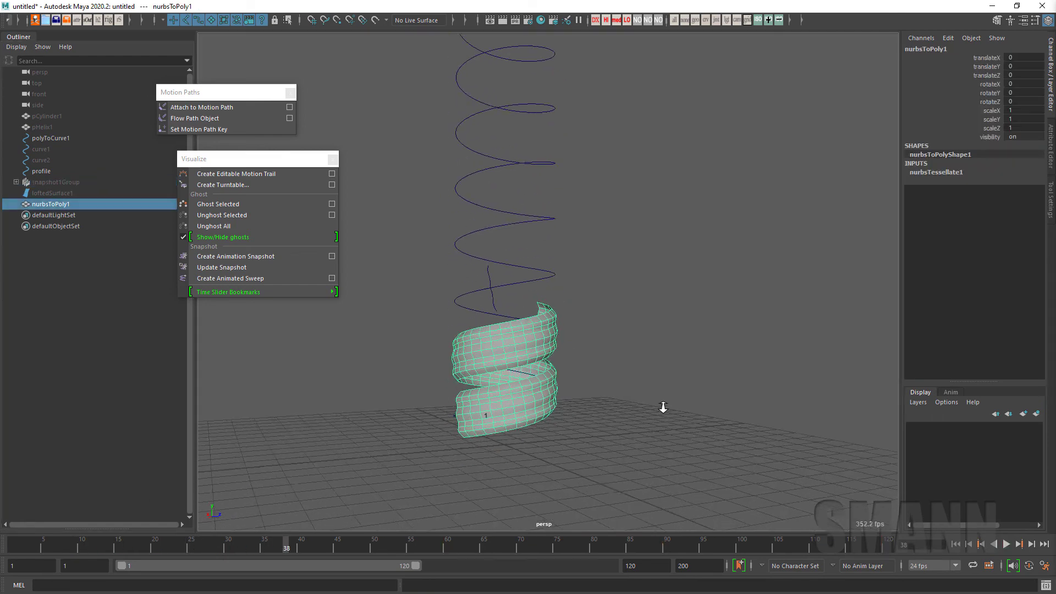
pyautogui.keyDown('alt'); pyautogui.moveTo(662, 405); pyautogui.dragTo(745, 356, button='right'); pyautogui.keyUp('alt')
pyautogui.keyDown('alt'); pyautogui.moveTo(745, 356); pyautogui.dragTo(773, 360); pyautogui.keyUp('alt')
pyautogui.press('F11')
pyautogui.click(508, 292)
pyautogui.keyDown('shift'); pyautogui.doubleClick(505, 353); pyautogui.keyUp('shift')
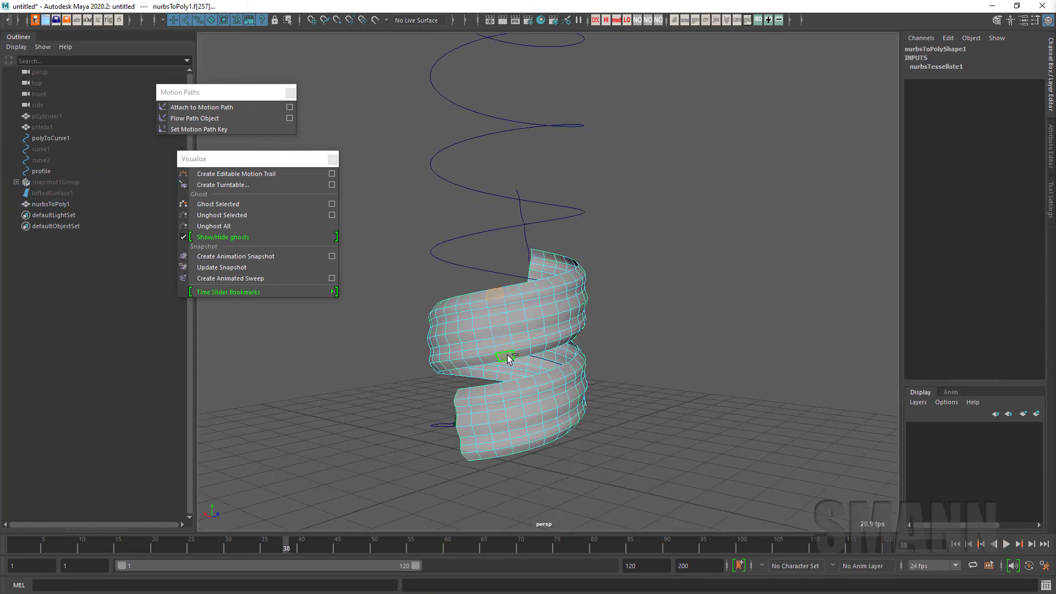
# Scrub and play the animation to examine how the selected faces behave as the spiral travels upward
pyautogui.keyDown('alt'); pyautogui.moveTo(813, 404); pyautogui.dragTo(770, 394); pyautogui.keyUp('alt')
pyautogui.keyDown('alt'); pyautogui.moveTo(771, 394); pyautogui.dragTo(824, 396, button='right'); pyautogui.keyUp('alt')
pyautogui.keyDown('alt'); pyautogui.moveTo(824, 395); pyautogui.dragTo(743, 456); pyautogui.keyUp('alt')
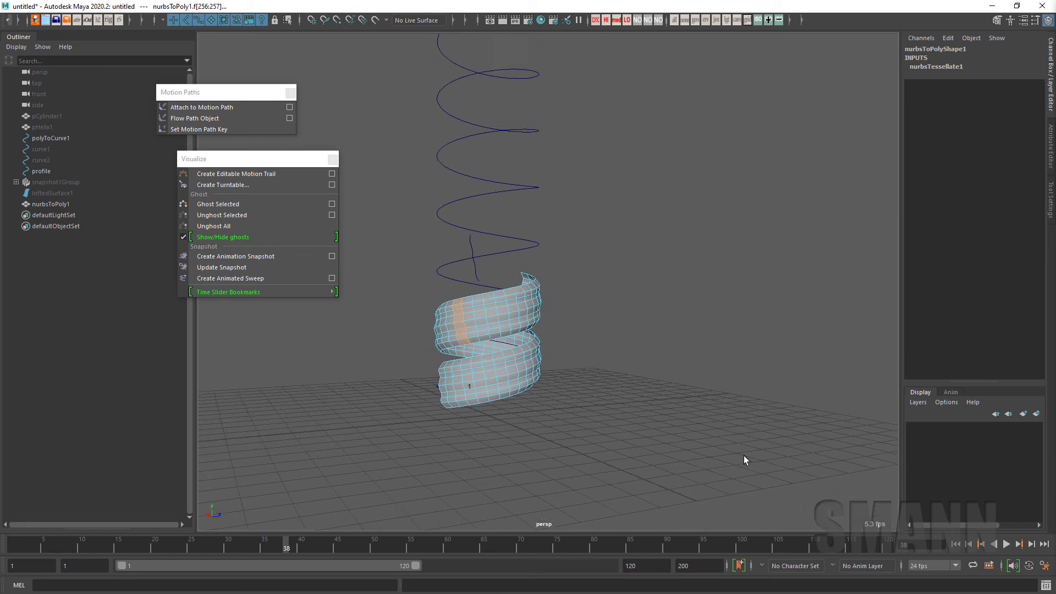
pyautogui.moveTo(103, 543)
pyautogui.mouseDown()
pyautogui.moveTo(59, 544)
pyautogui.moveTo(431, 537)
pyautogui.moveTo(323, 538)
pyautogui.mouseUp()
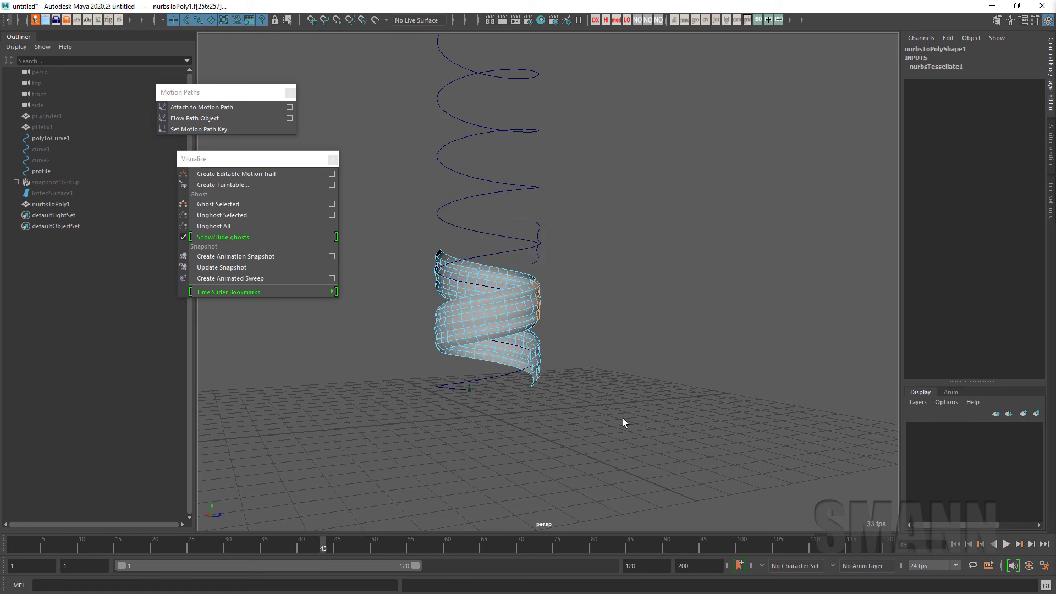
pyautogui.hotkey('alt', 'v')
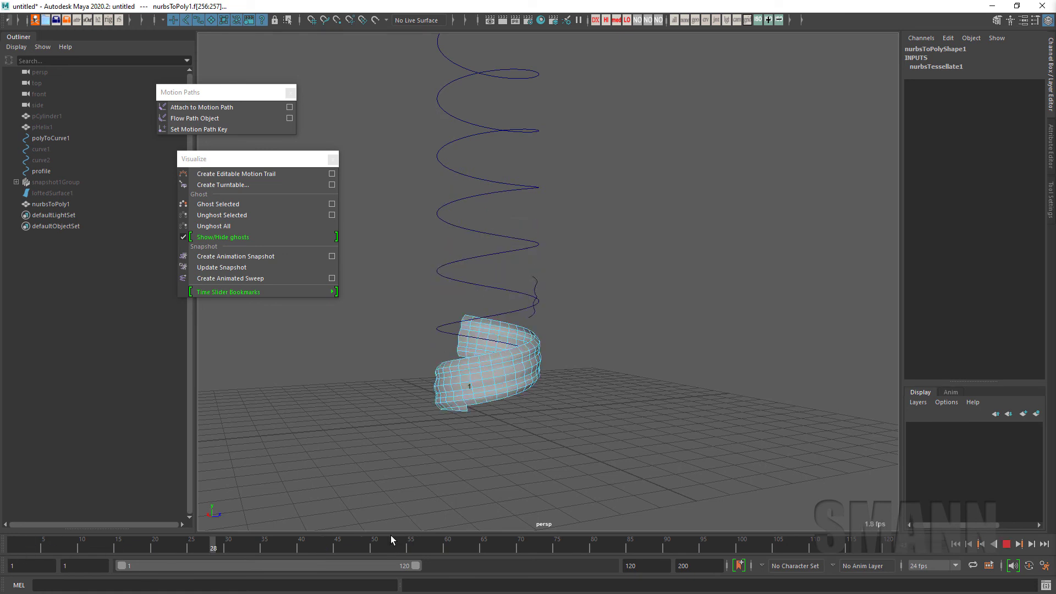
pyautogui.hotkey('alt', 'v')
pyautogui.keyDown('alt'); pyautogui.moveTo(503, 354); pyautogui.dragTo(648, 369); pyautogui.keyUp('alt')
pyautogui.keyDown('alt'); pyautogui.moveTo(608, 340); pyautogui.dragTo(600, 338); pyautogui.keyUp('alt')
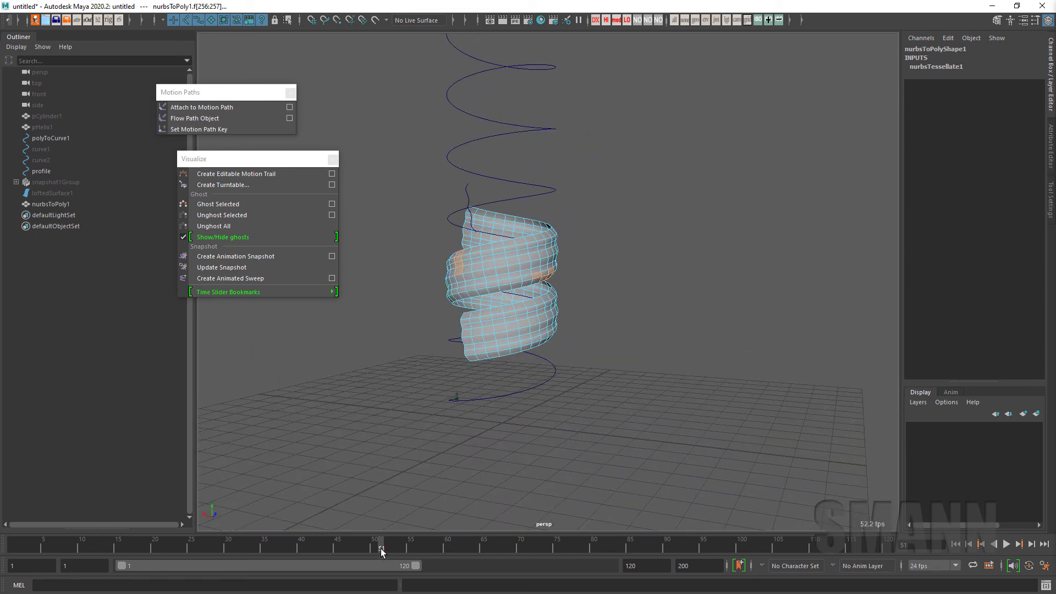
# Rewind to frame 1 and replay the growth up to frame 32, watching the selected faces
pyautogui.moveTo(381, 549); pyautogui.dragTo(71, 542)
pyautogui.hotkey('alt', 'v')
pyautogui.moveTo(341, 542); pyautogui.dragTo(13, 515)
pyautogui.keyDown('alt'); pyautogui.moveTo(478, 358); pyautogui.dragTo(542, 324); pyautogui.keyUp('alt')
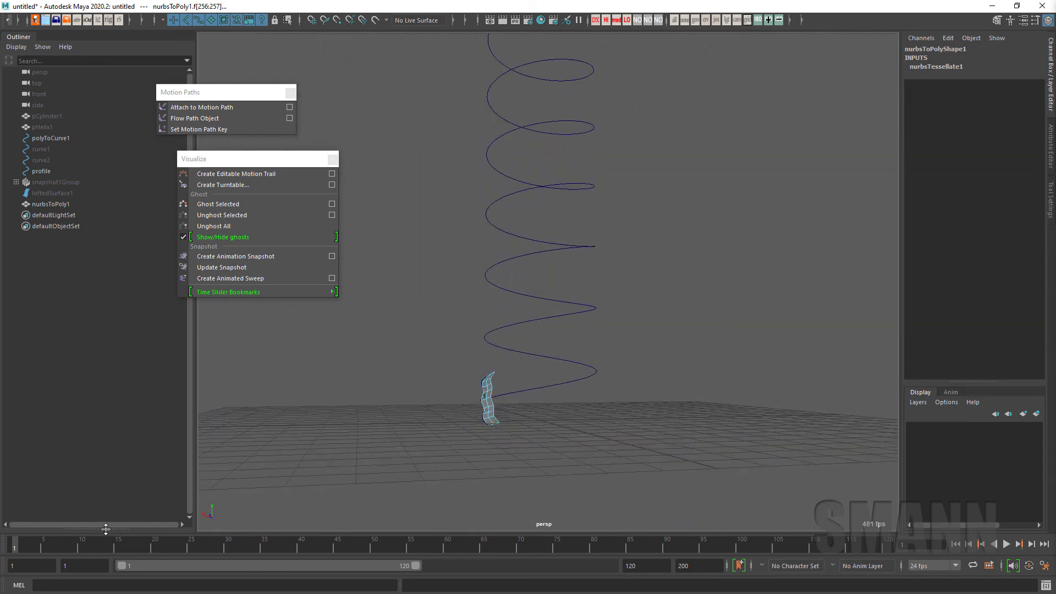
pyautogui.hotkey('alt', 'v')
pyautogui.moveTo(156, 537); pyautogui.dragTo(243, 531)
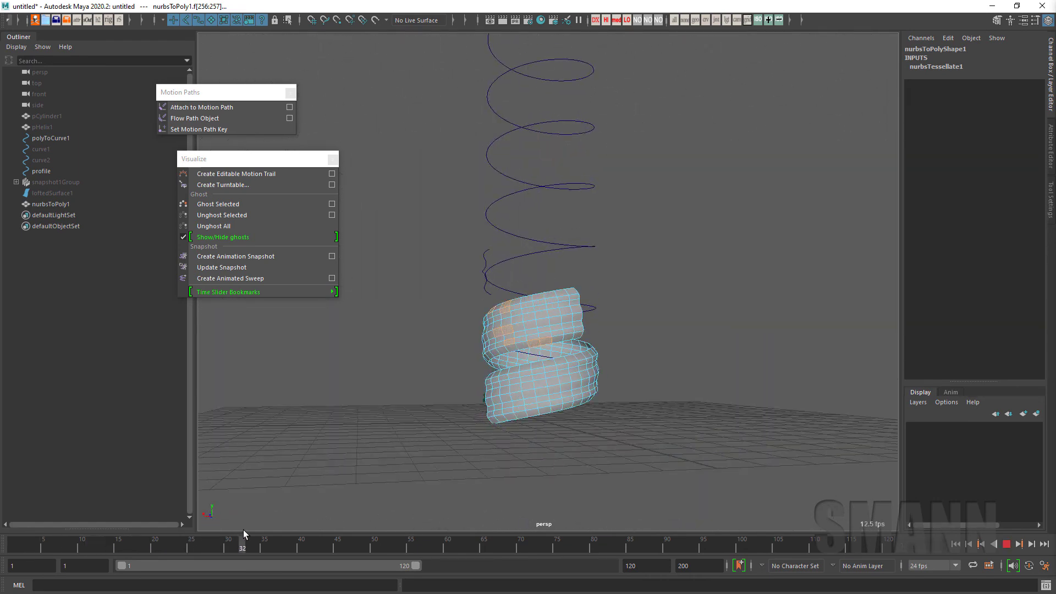
# Advance the animation from frame 32 to frame 87, examining the spiral and its selected faces from several angles
pyautogui.keyDown('alt'); pyautogui.moveTo(552, 347); pyautogui.dragTo(530, 310); pyautogui.keyUp('alt')
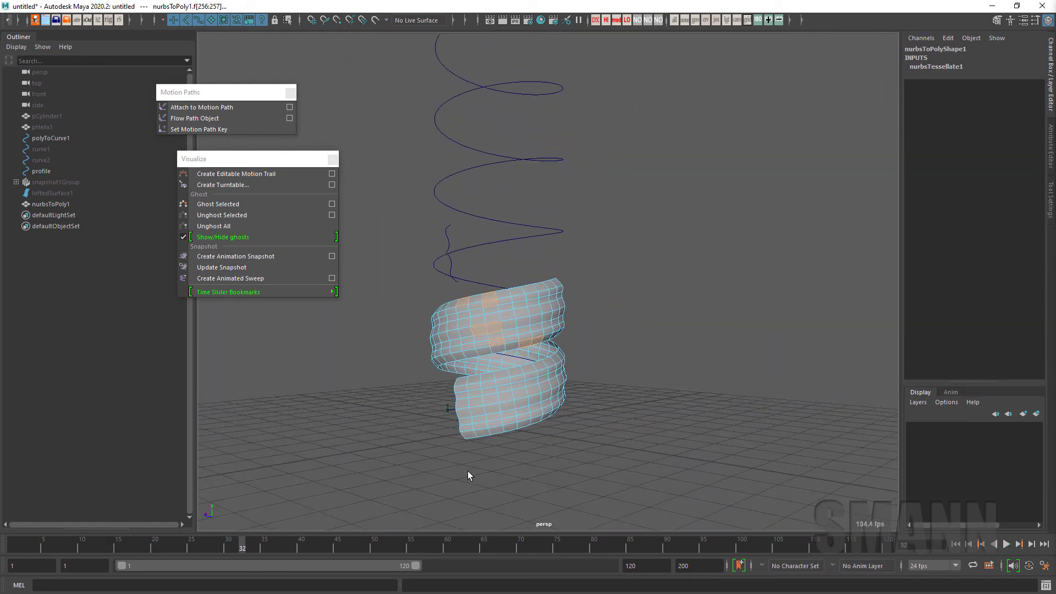
pyautogui.moveTo(245, 547)
pyautogui.mouseDown()
pyautogui.moveTo(308, 543)
pyautogui.moveTo(264, 543)
pyautogui.mouseUp()
pyautogui.keyDown('alt'); pyautogui.moveTo(384, 494); pyautogui.dragTo(424, 490); pyautogui.keyUp('alt')
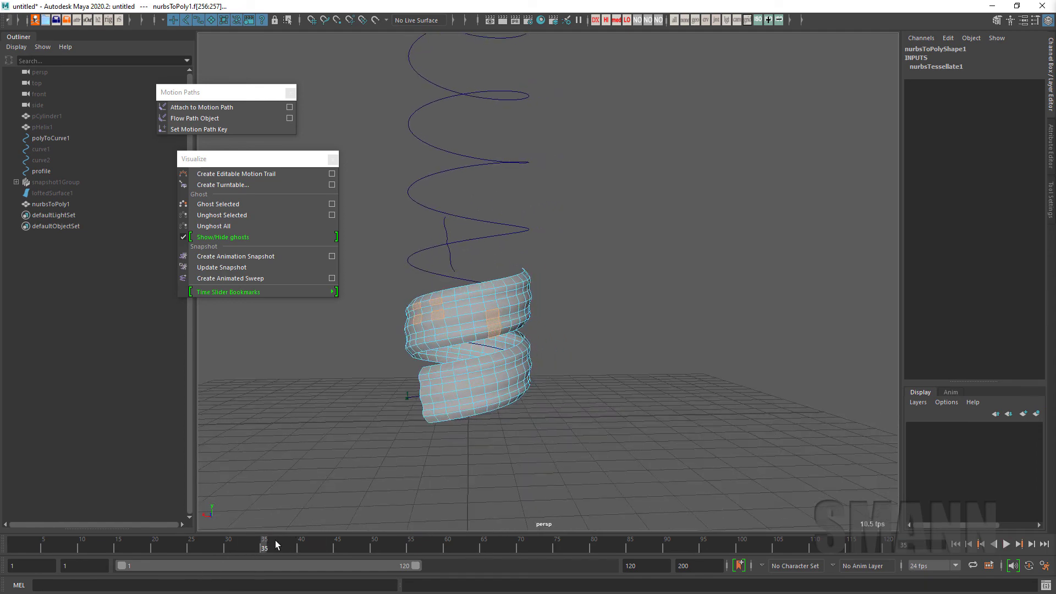
pyautogui.moveTo(276, 544); pyautogui.dragTo(525, 351)
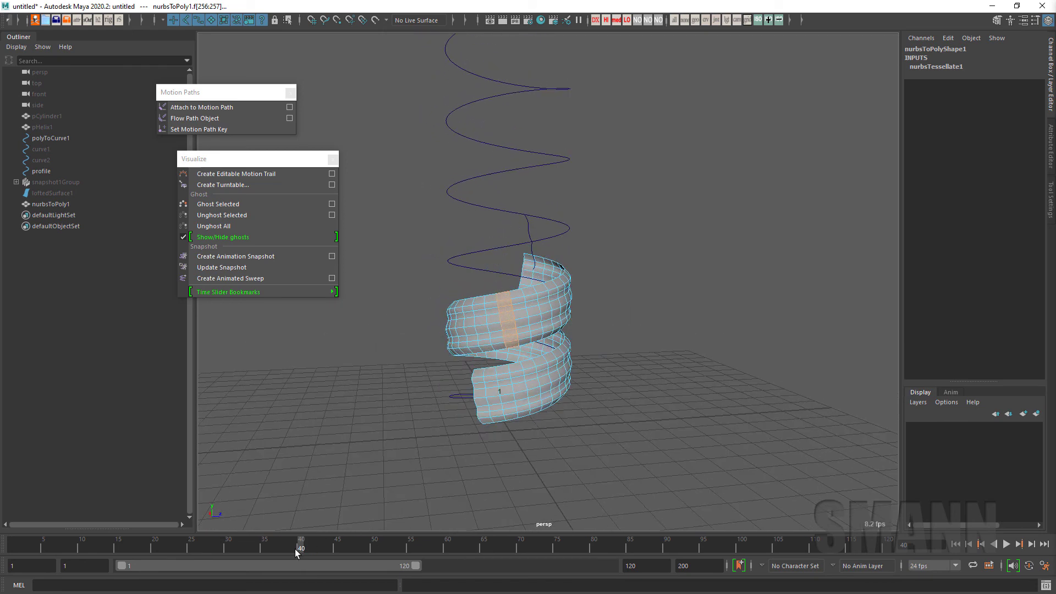
pyautogui.moveTo(295, 550); pyautogui.dragTo(418, 539)
pyautogui.keyDown('alt'); pyautogui.moveTo(656, 314); pyautogui.dragTo(651, 362); pyautogui.keyUp('alt')
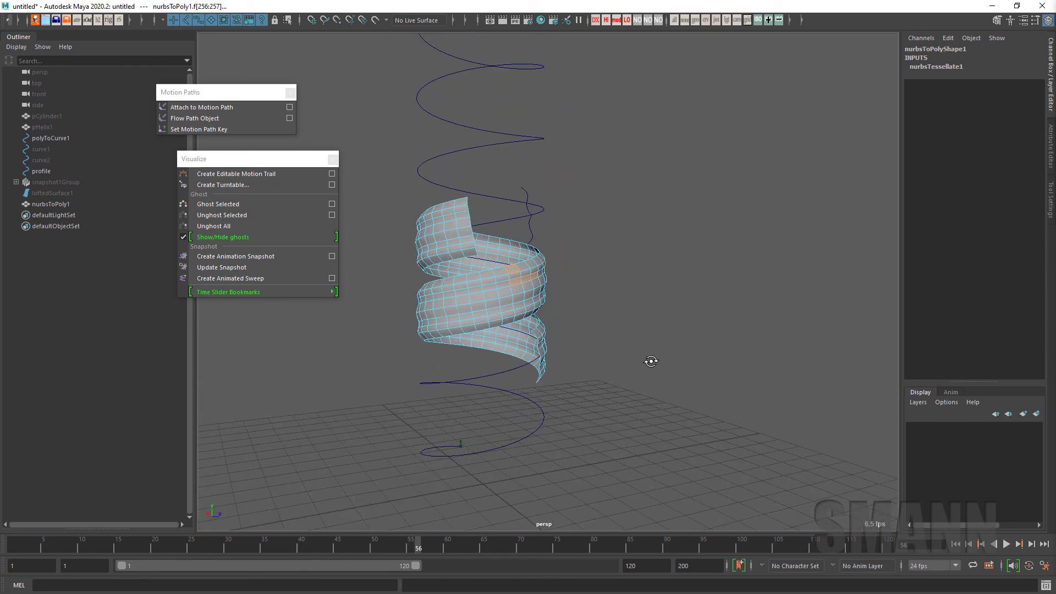
pyautogui.scroll(-3, 683, 358)
pyautogui.moveTo(426, 542); pyautogui.dragTo(515, 542)
pyautogui.scroll(-4, 682, 381)
pyautogui.keyDown('alt'); pyautogui.moveTo(682, 381); pyautogui.dragTo(686, 420, button='middle'); pyautogui.keyUp('alt')
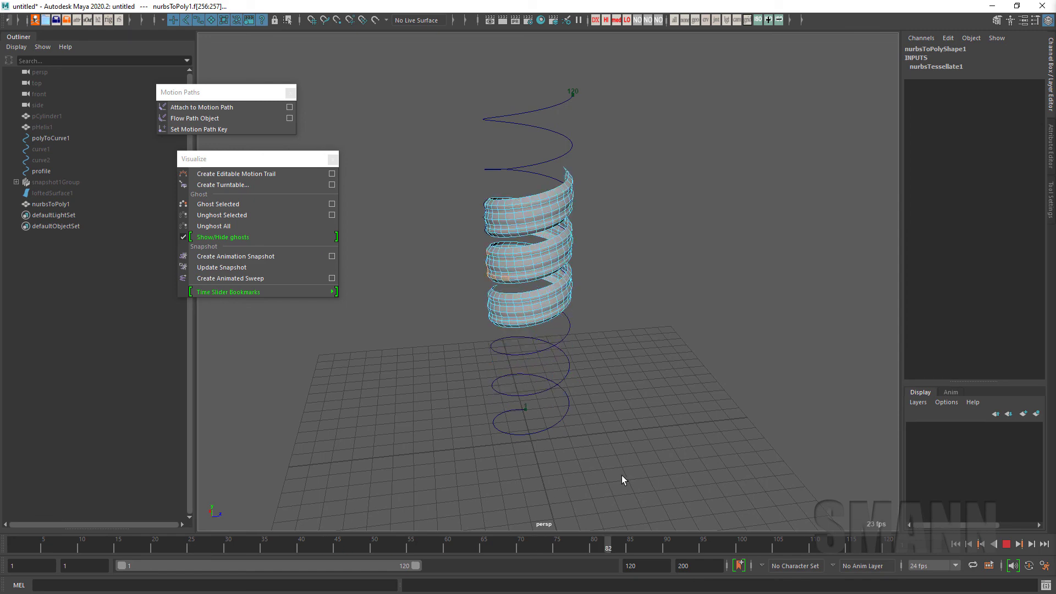
pyautogui.keyDown('alt'); pyautogui.moveTo(621, 475); pyautogui.dragTo(718, 445); pyautogui.keyUp('alt')
# Unhide the column pCylinder1 and clear the selection
pyautogui.click(47, 116)
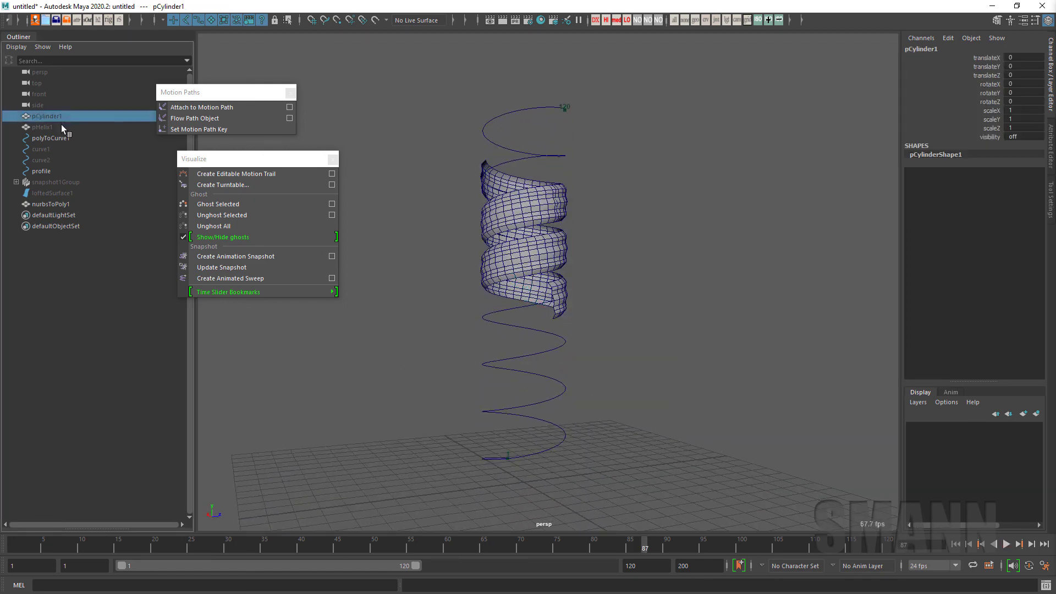
pyautogui.hotkey('shift', 'h')
pyautogui.click(705, 255)
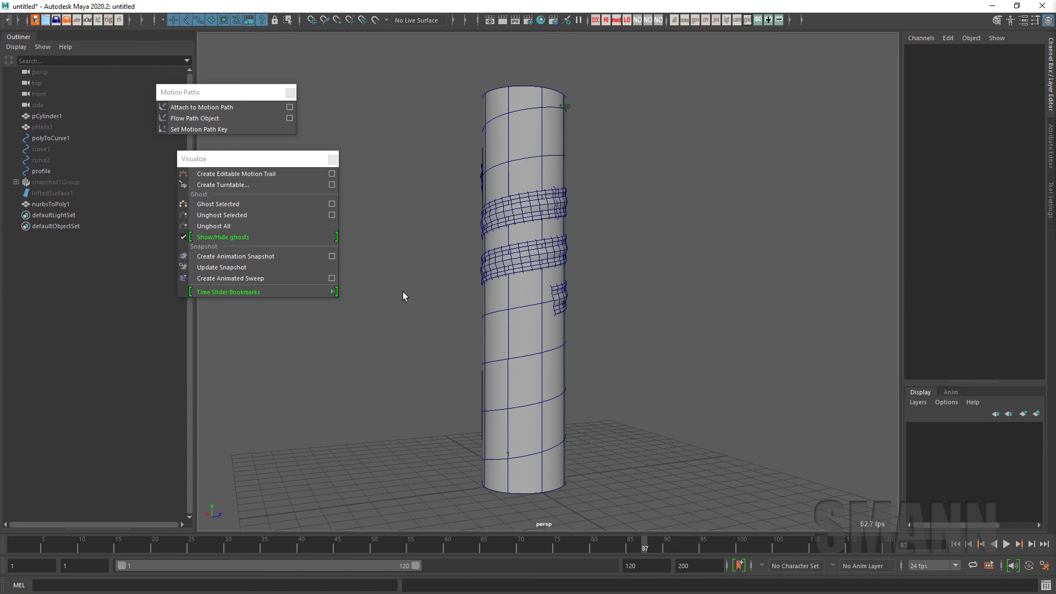
# Scale the polyToCurve1 path curve slightly wider around the column so that the wrap clears its surface, then deselect it
pyautogui.click(60, 170)
pyautogui.click(59, 138)
pyautogui.keyDown('alt'); pyautogui.moveTo(630, 206); pyautogui.dragTo(632, 217); pyautogui.keyUp('alt')
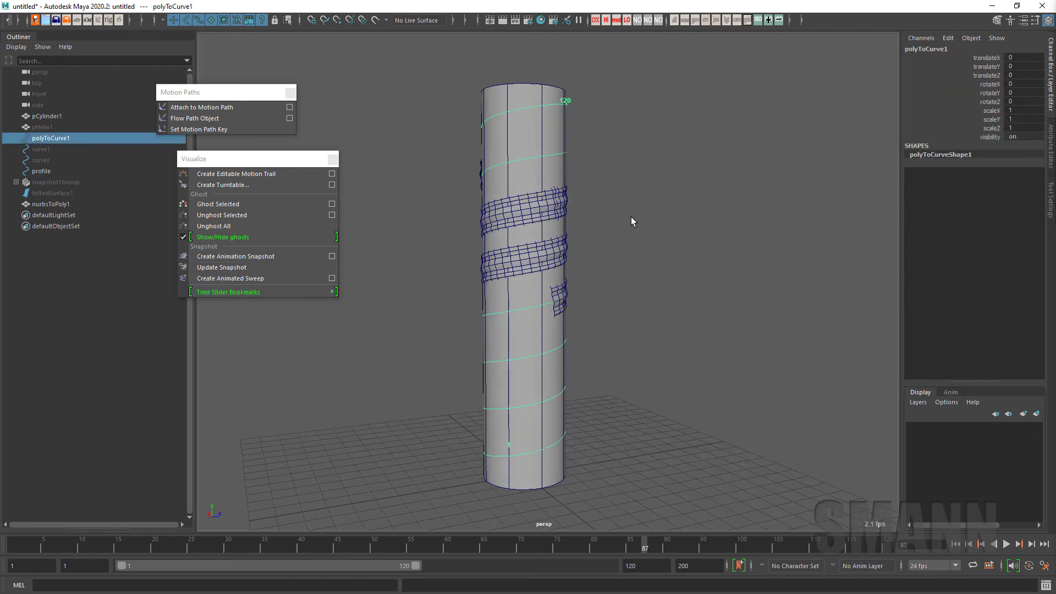
pyautogui.press('e')
pyautogui.press('w')
pyautogui.press('r')
pyautogui.moveTo(525, 376)
pyautogui.keyDown('ctrl'); pyautogui.mouseDown()
pyautogui.moveTo(524, 364)
pyautogui.moveTo(525, 374)
pyautogui.mouseUp(); pyautogui.keyUp('ctrl')
pyautogui.keyDown('alt'); pyautogui.moveTo(680, 315); pyautogui.dragTo(679, 325); pyautogui.keyUp('alt')
pyautogui.click(512, 506)
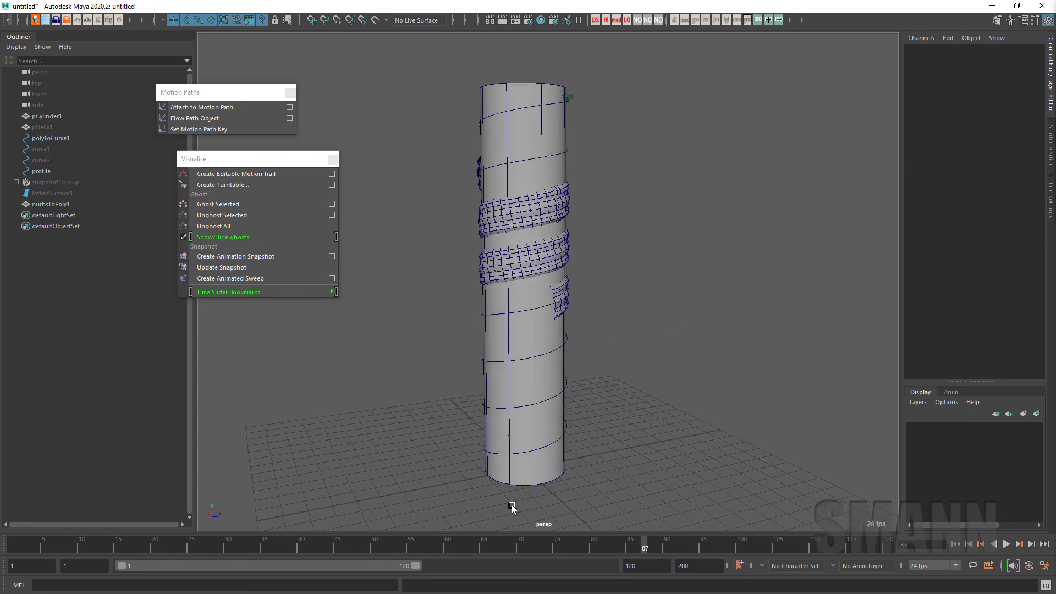
# Play the animation from frame 1 and scrub back to check the wrap around the visible column, stopping at frame 29
pyautogui.click(12, 545)
pyautogui.hotkey('alt', 'v')
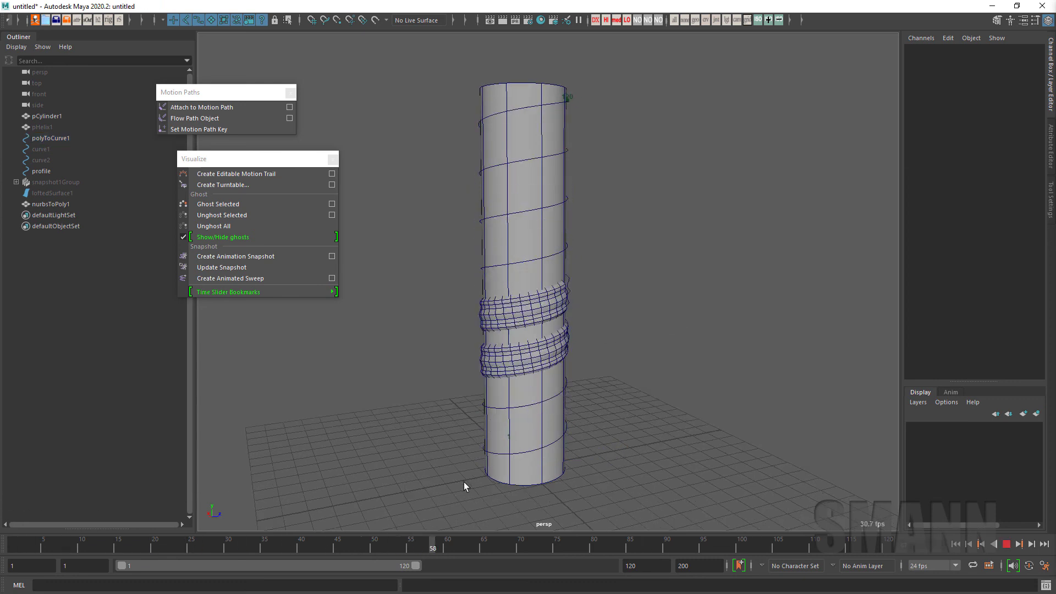
pyautogui.moveTo(591, 556); pyautogui.dragTo(189, 545)
pyautogui.hotkey('alt', 'v')
pyautogui.keyDown('alt'); pyautogui.moveTo(610, 476); pyautogui.dragTo(647, 456); pyautogui.keyUp('alt')
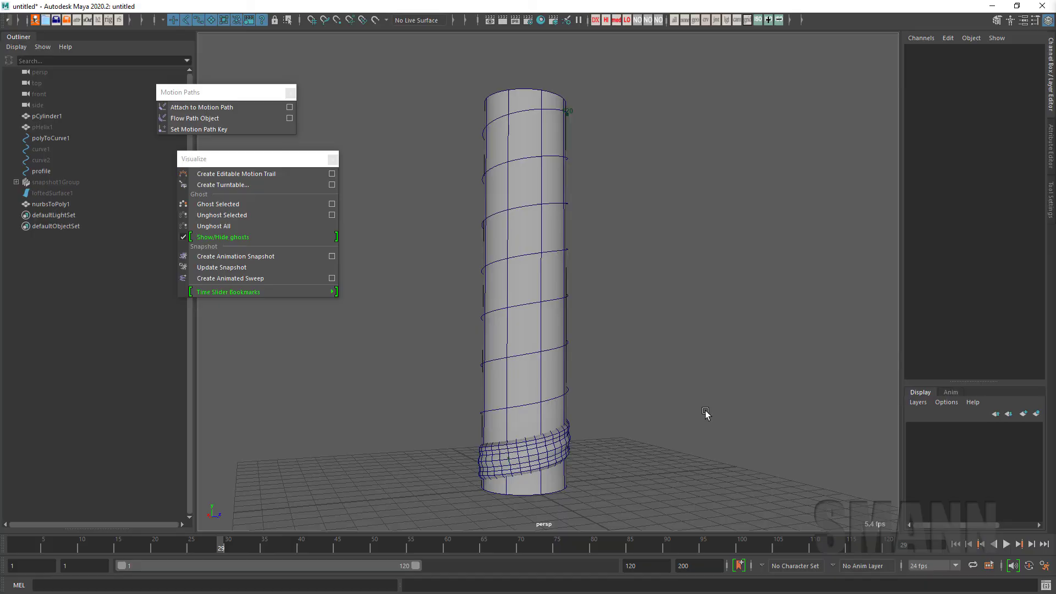